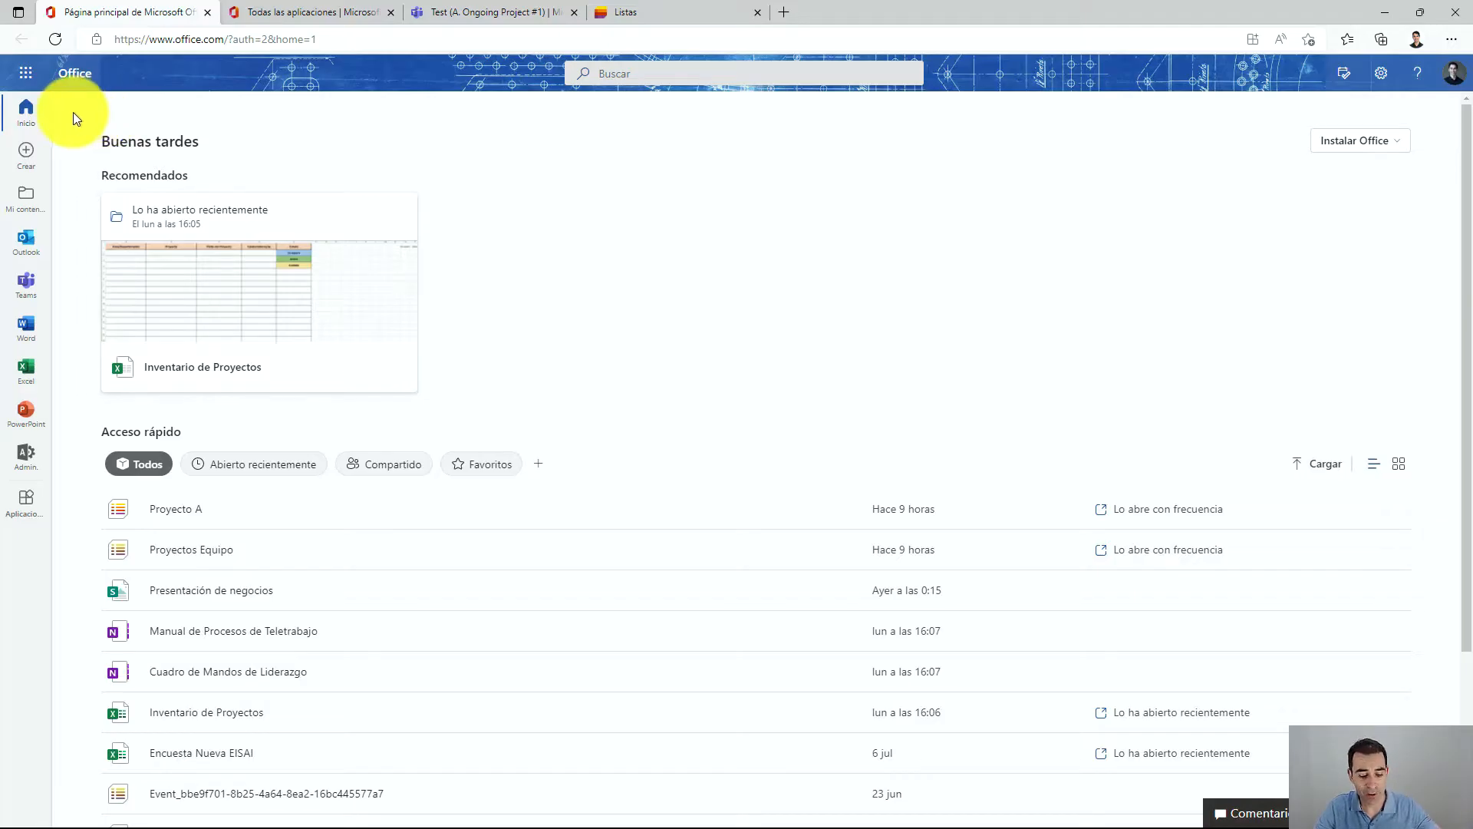
Open the page listing all Microsoft 365 apps from the app launcher.
mouse_move(66, 73)
left_mouse_down()
mouse_move(18, 56)
mouse_move(25, 119)
mouse_move(72, 69)
mouse_move(54, 59)
left_mouse_up()
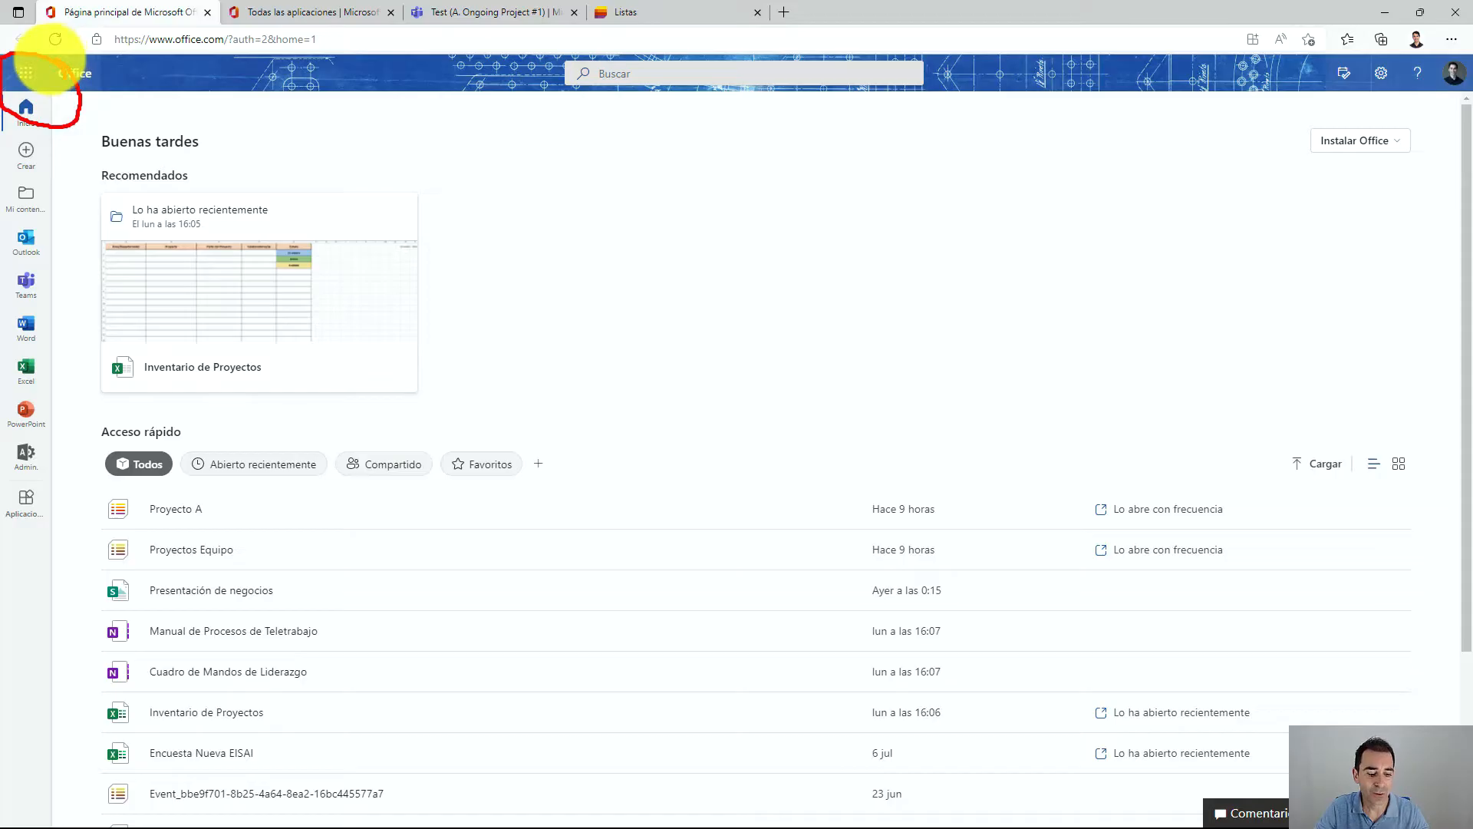
key("Escape")
left_click(21, 80)
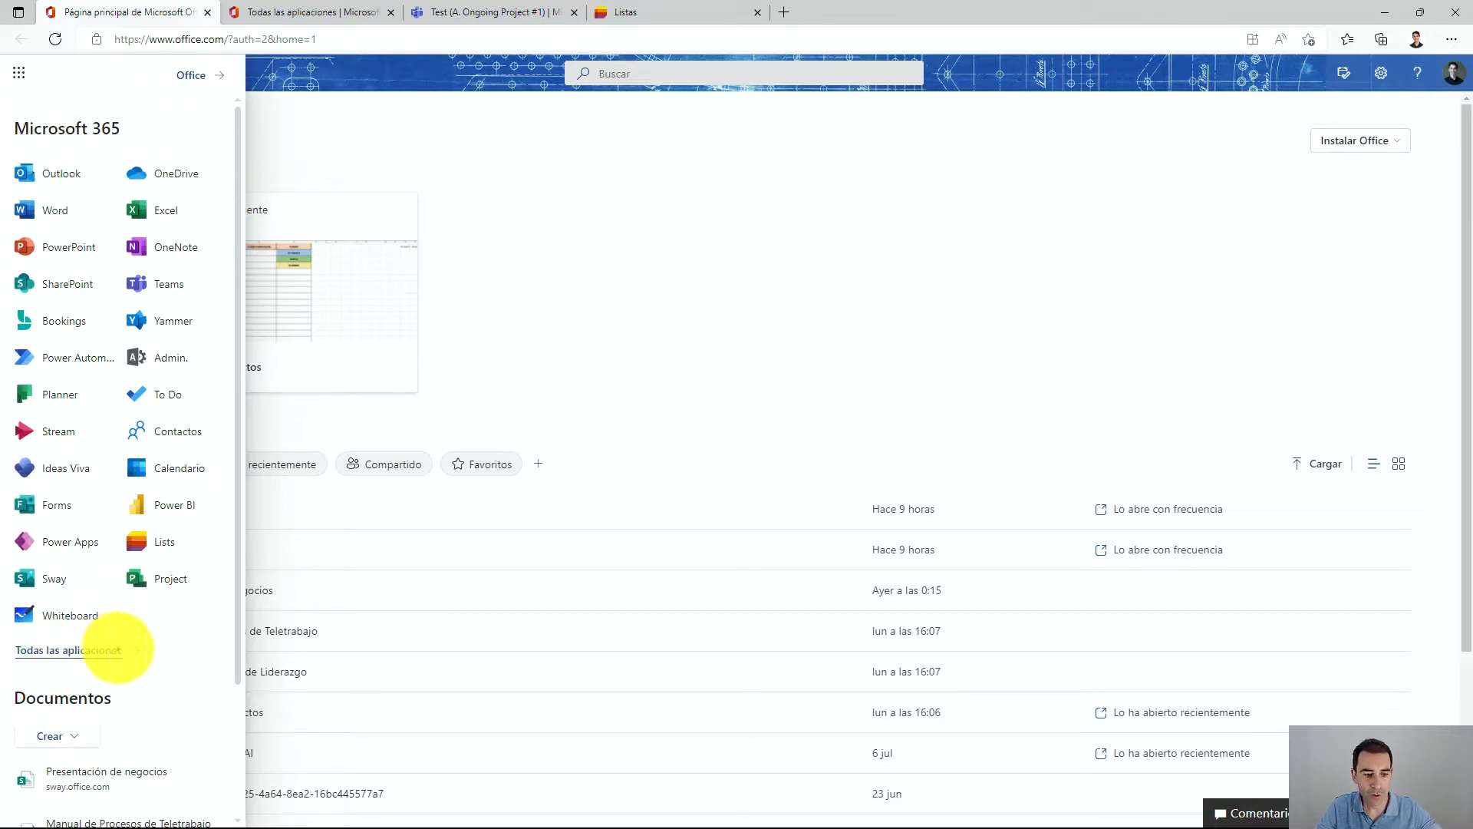
mouse_move(134, 617)
left_mouse_down()
mouse_move(15, 606)
mouse_move(203, 672)
left_mouse_up()
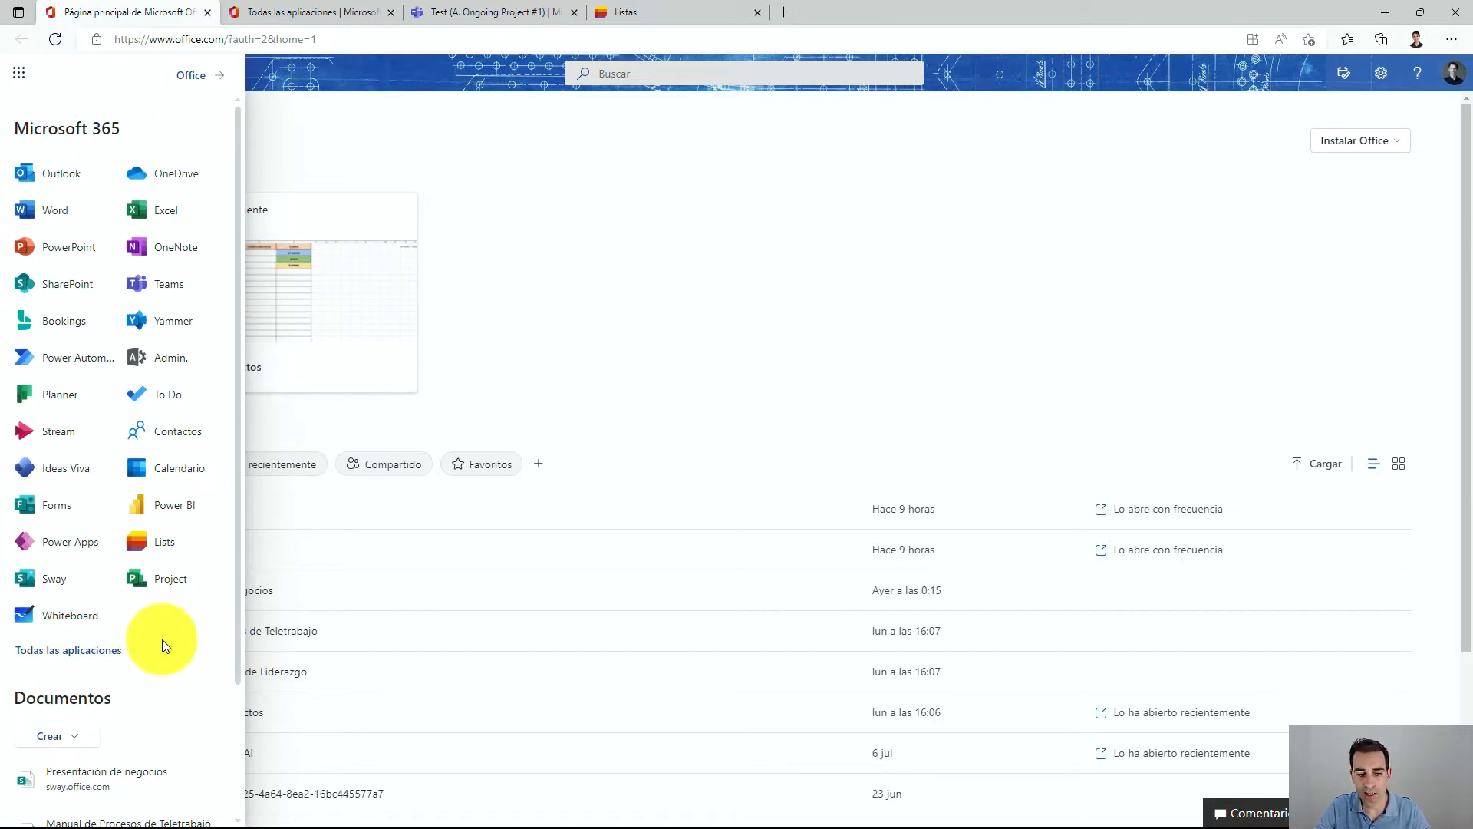
left_click(116, 651)
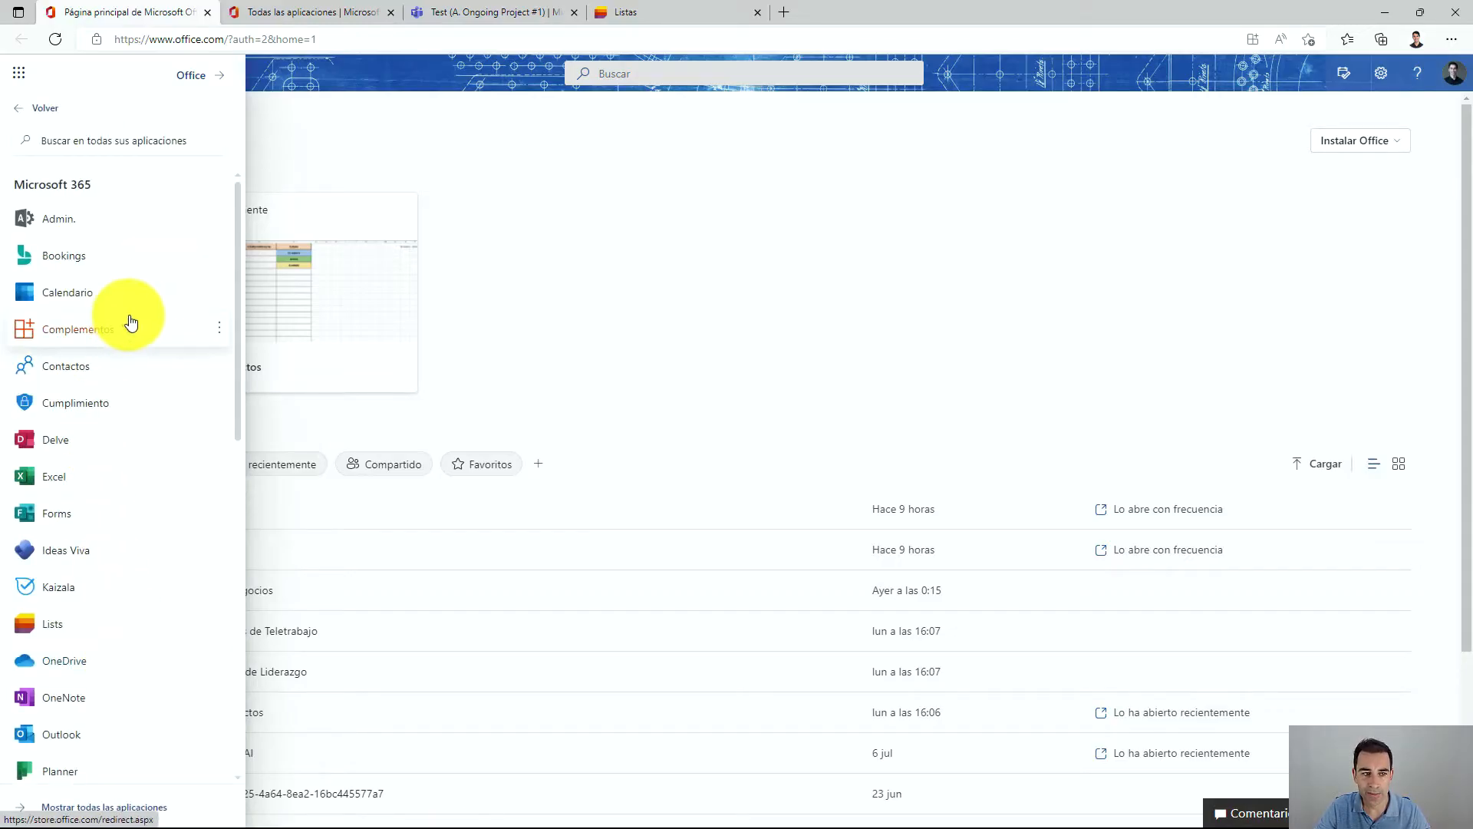
scroll(122, 729, "down", 1)
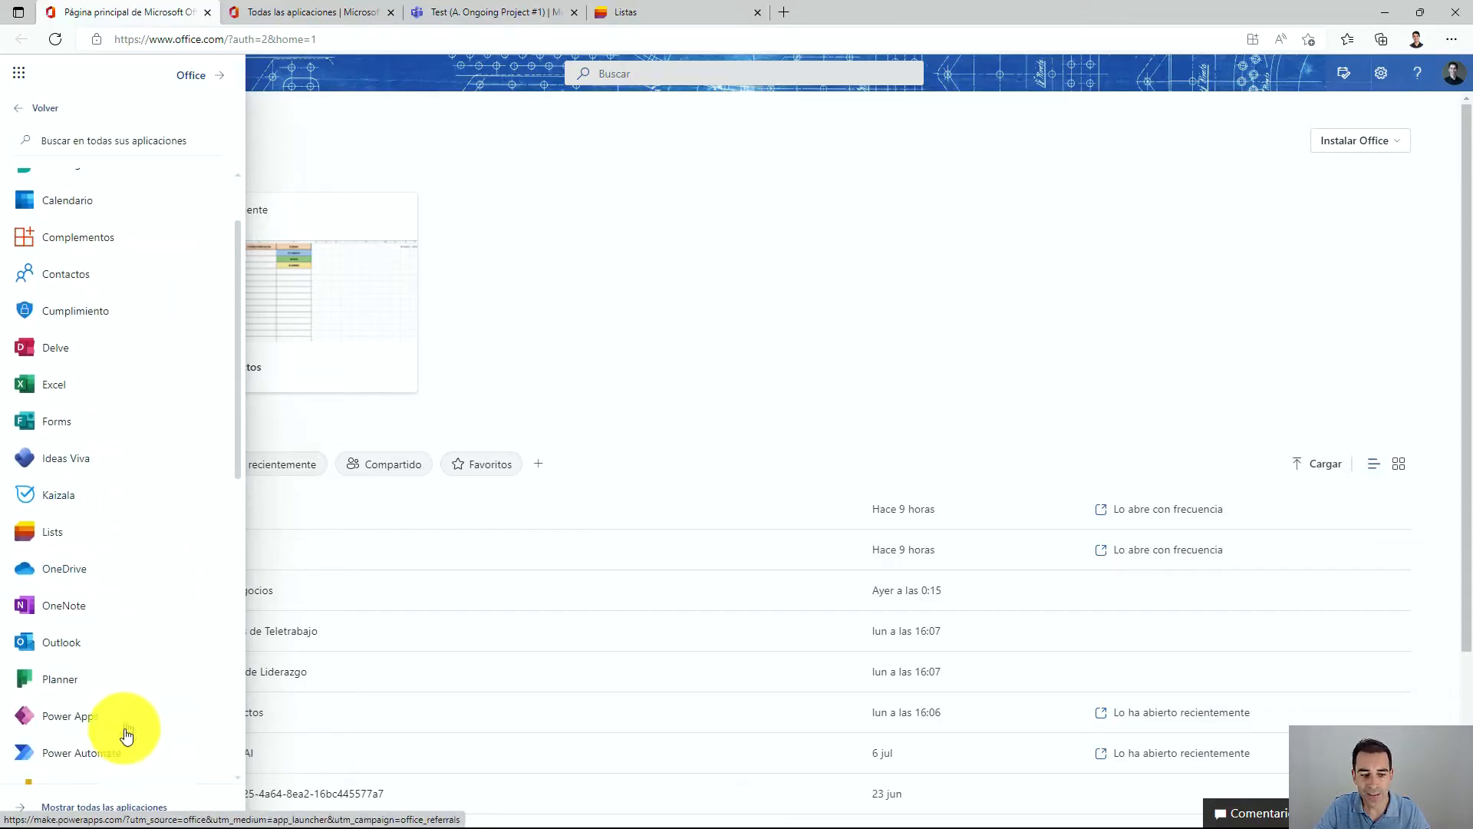
left_click(53, 806)
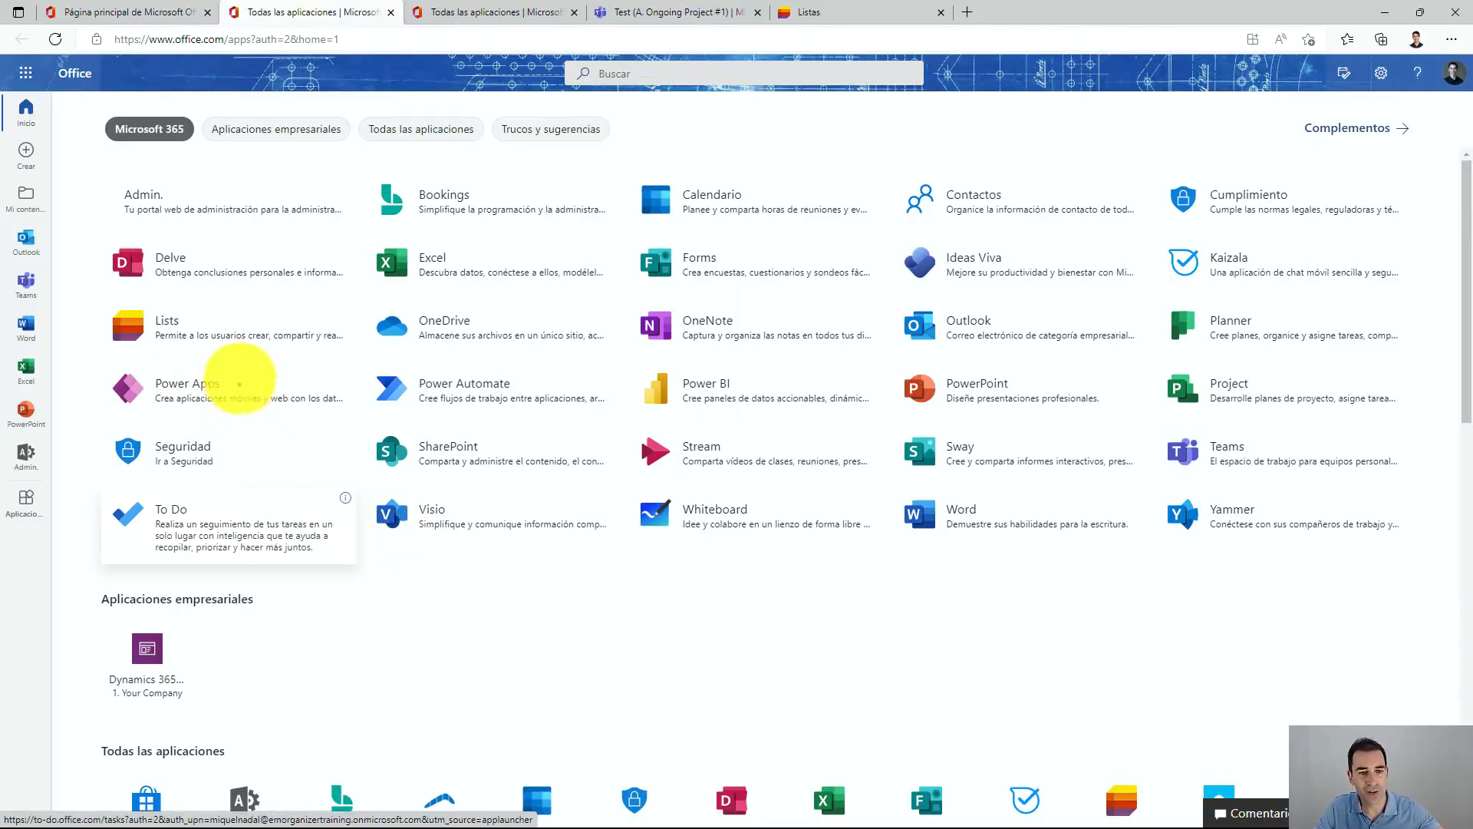
Switch to the Teams Test channel and open the Add a tab dialog to view the available apps, then close it.
mouse_move(274, 310)
left_mouse_down()
mouse_move(165, 270)
mouse_move(148, 412)
mouse_move(338, 319)
mouse_move(223, 247)
left_mouse_up()
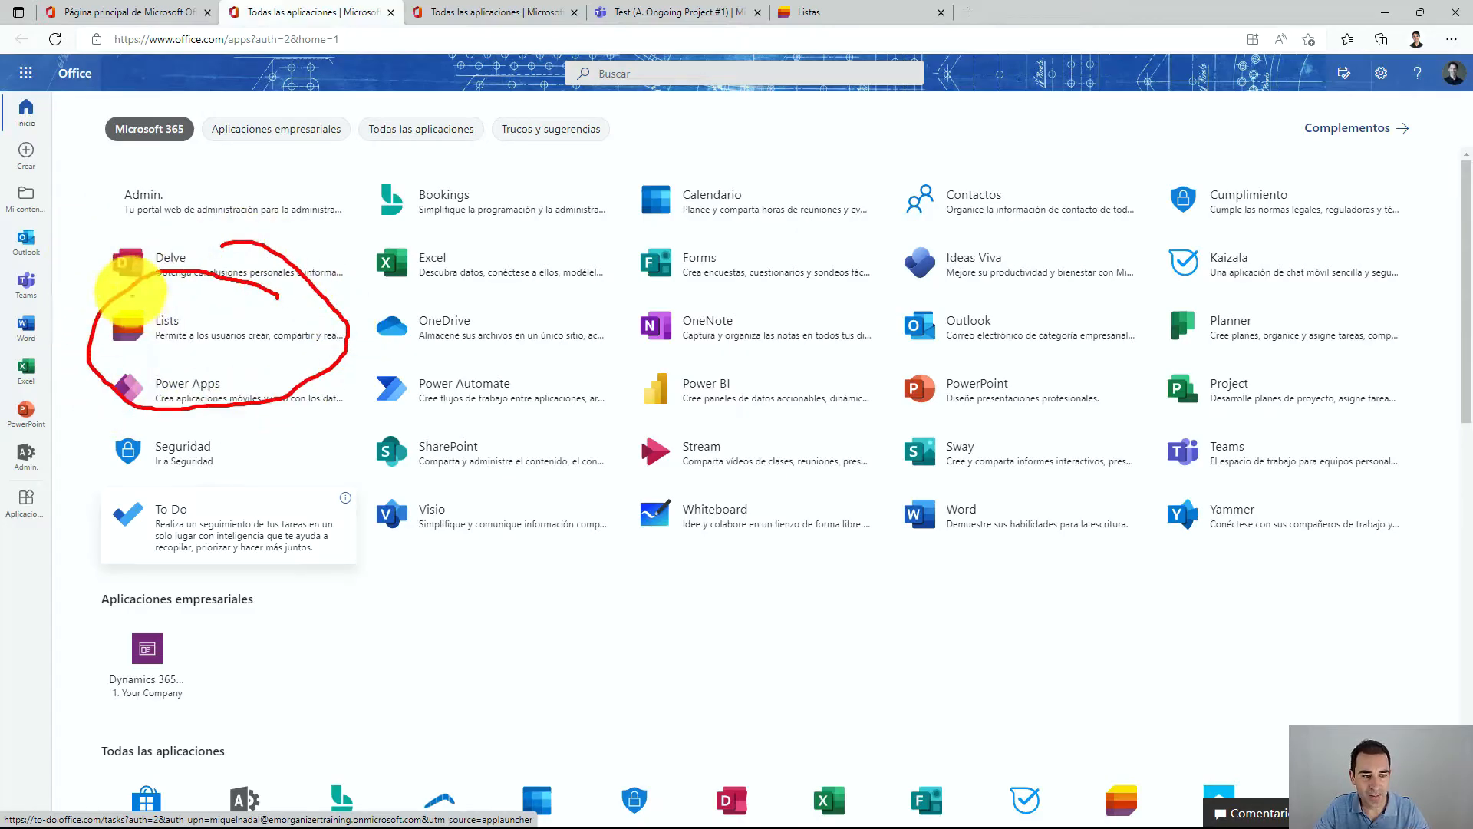
left_click_drag(86, 289, 85, 342)
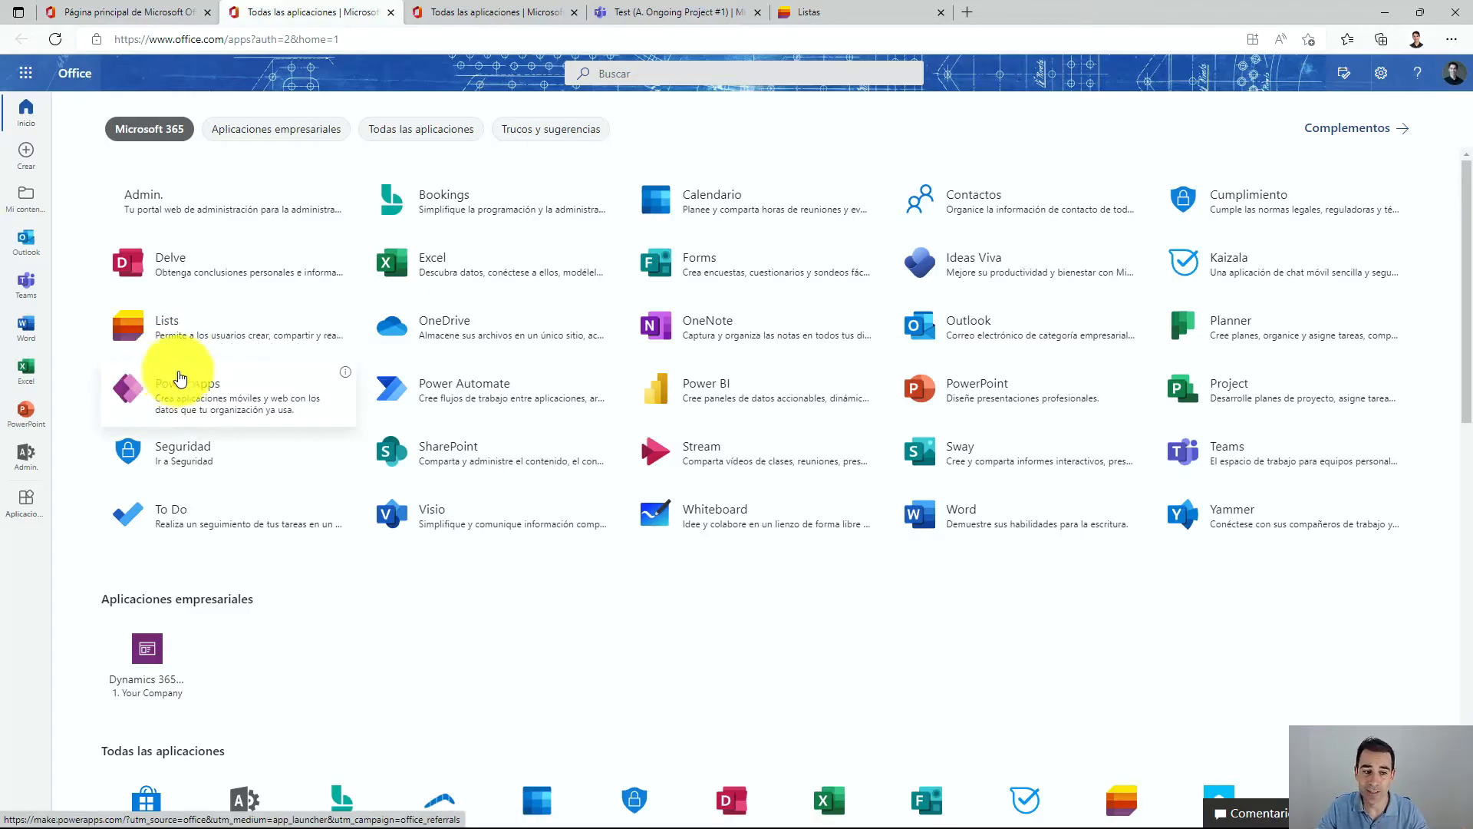
left_click(626, 11)
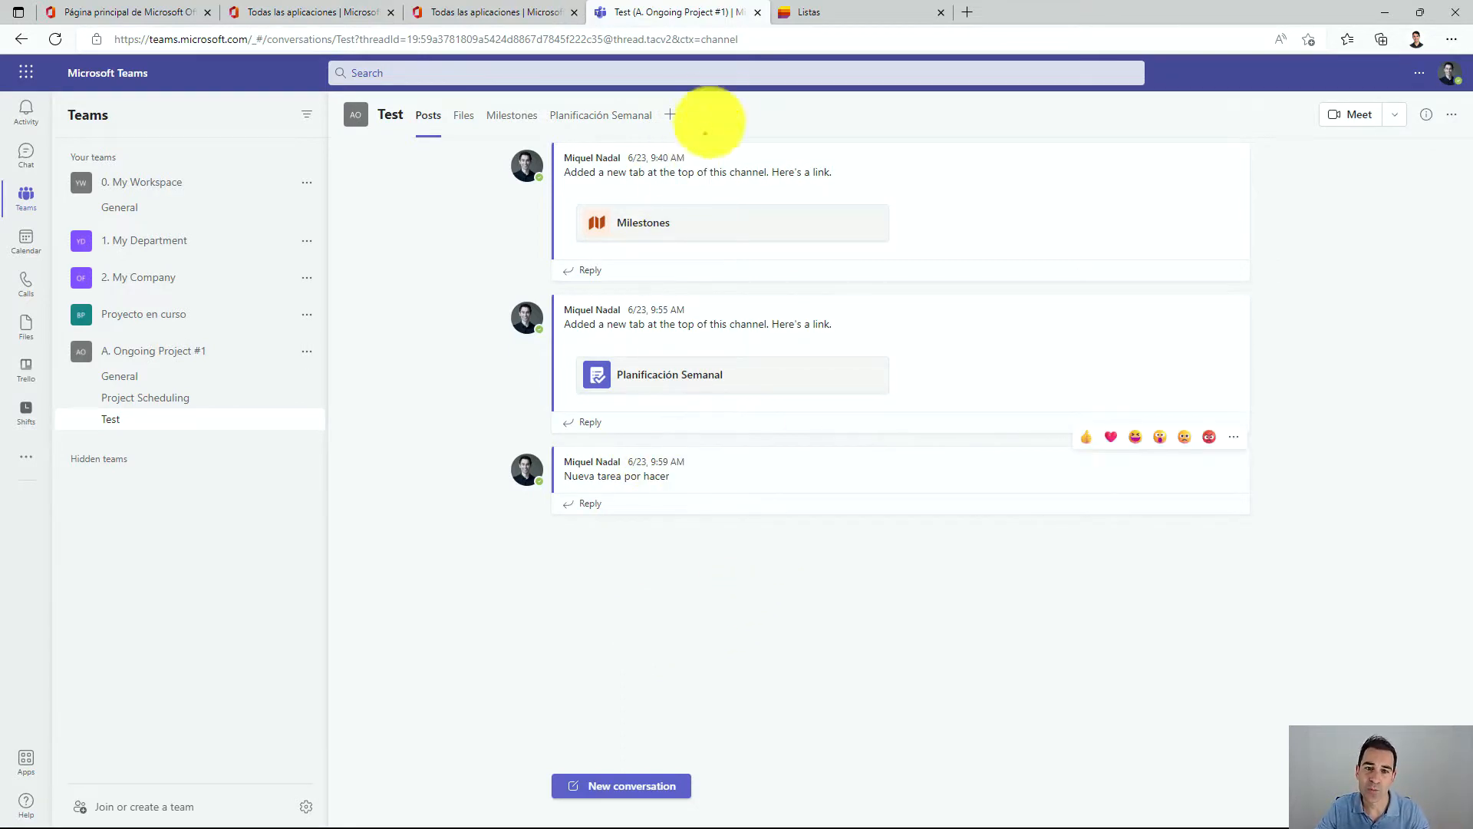
mouse_move(654, 80)
left_mouse_down()
mouse_move(675, 197)
mouse_move(756, 115)
mouse_move(734, 73)
left_mouse_up()
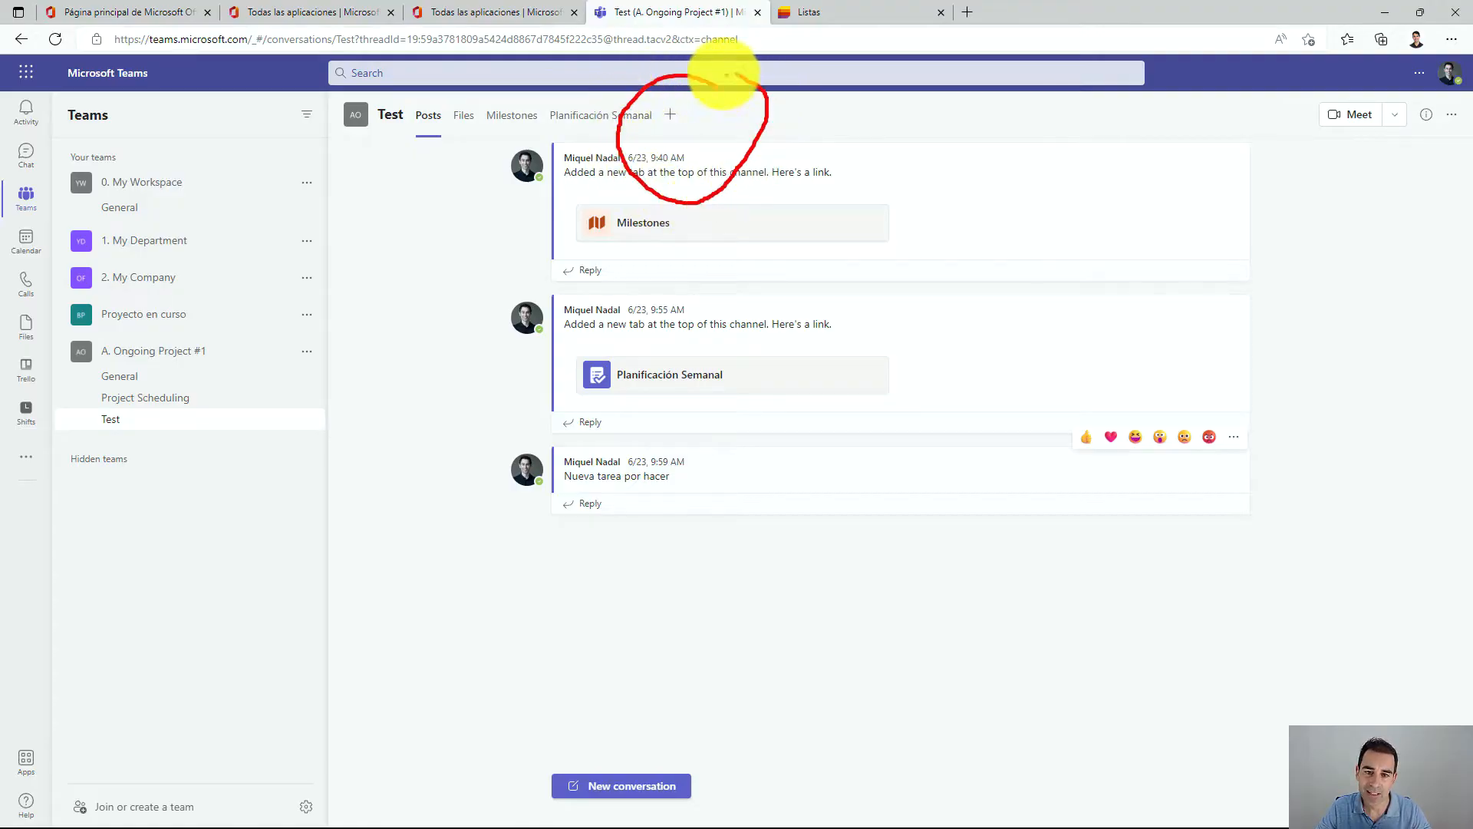
key("Escape")
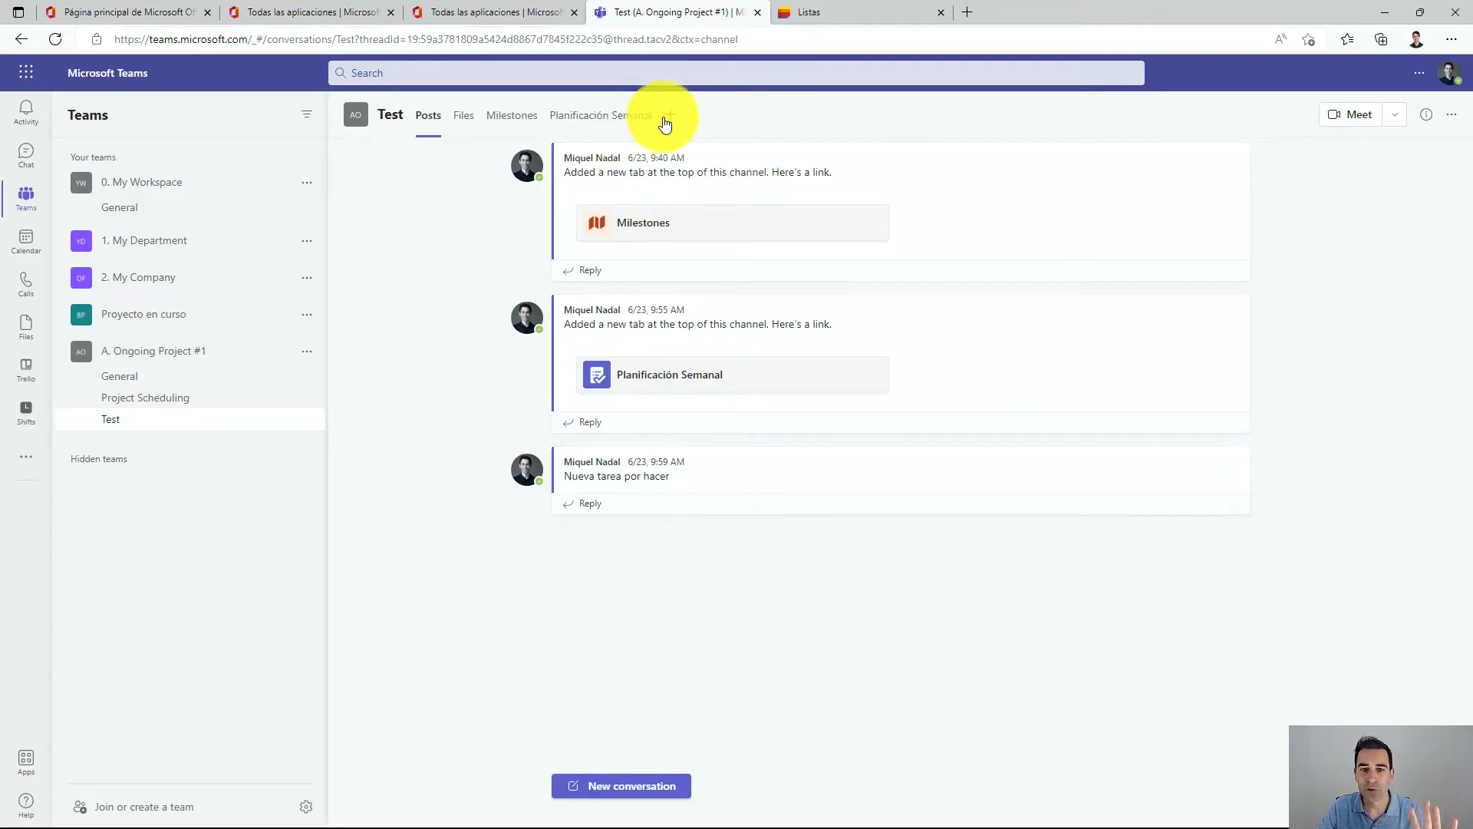
left_click(667, 116)
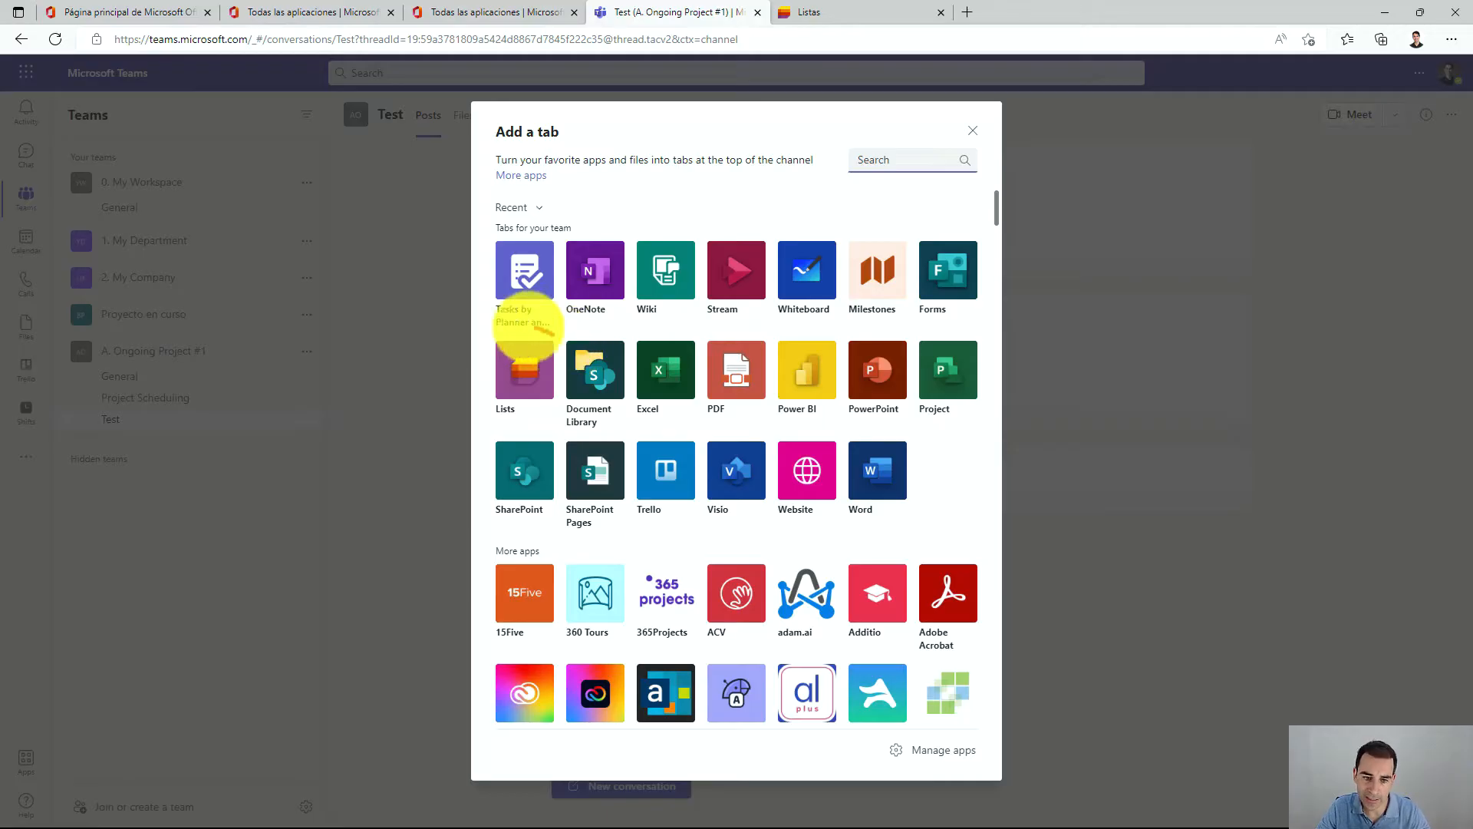
mouse_move(528, 326)
left_mouse_down()
mouse_move(509, 412)
mouse_move(550, 319)
left_mouse_up()
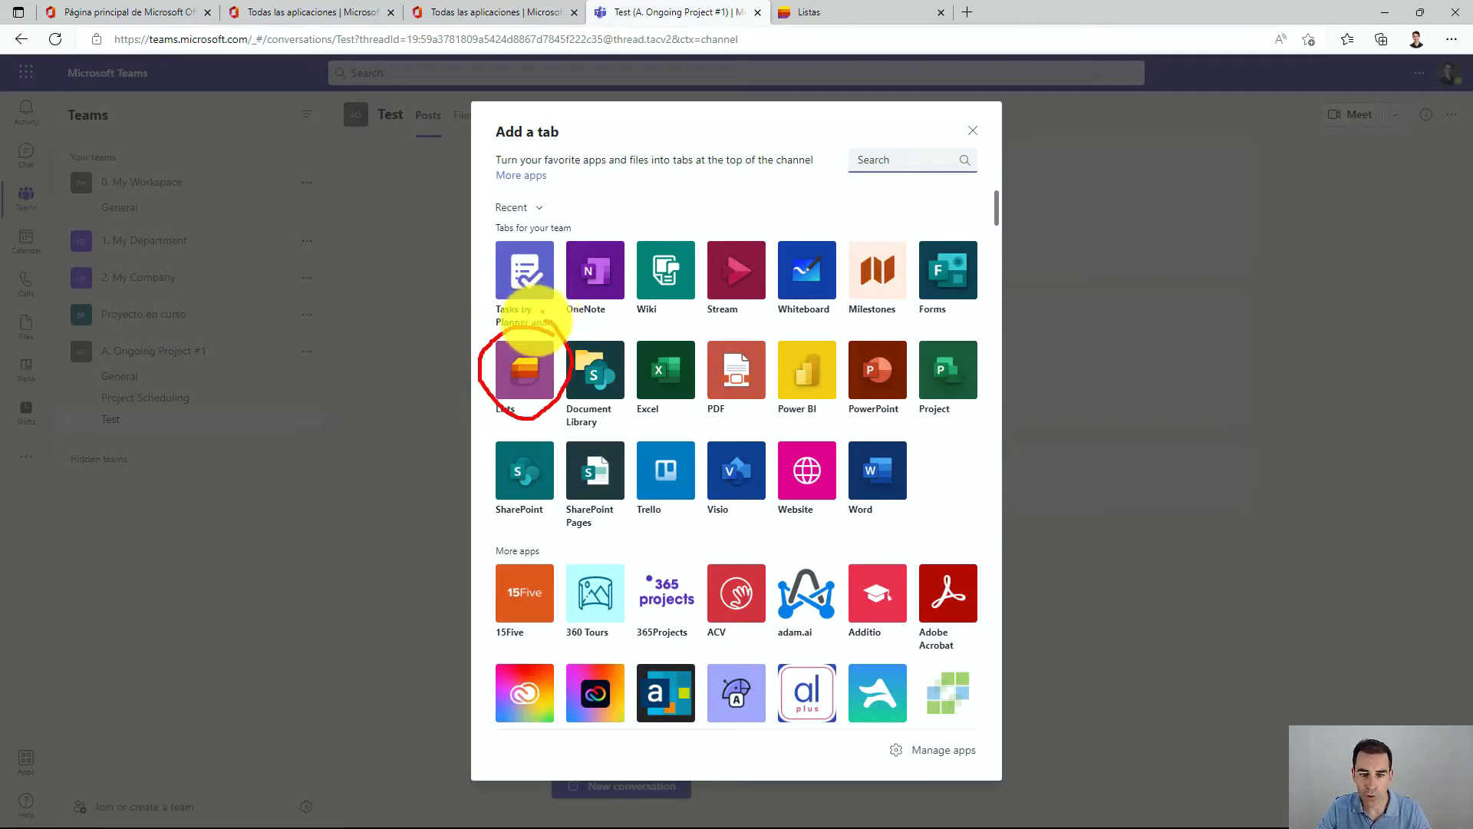
key("Escape")
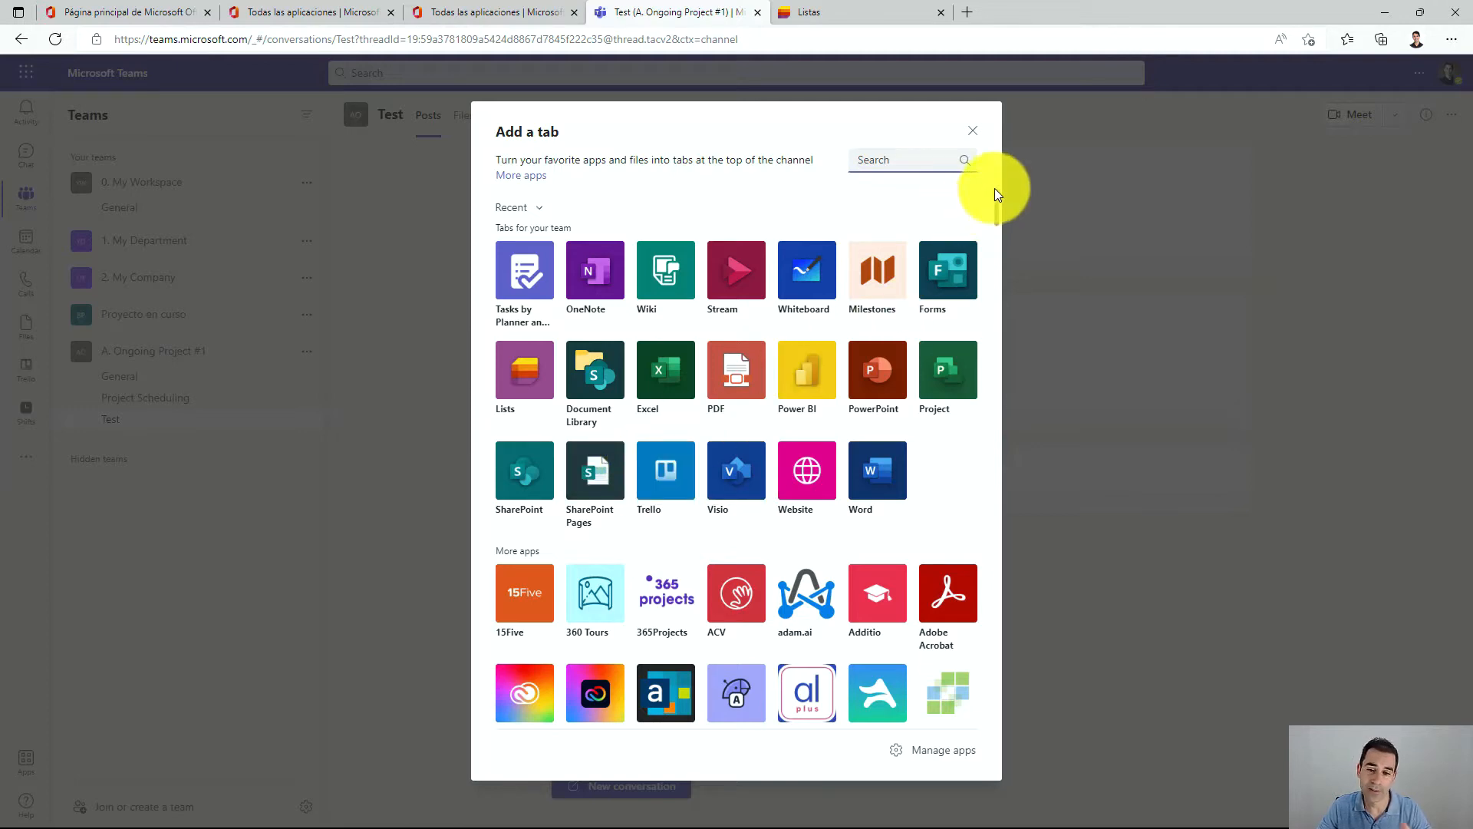
left_click(972, 129)
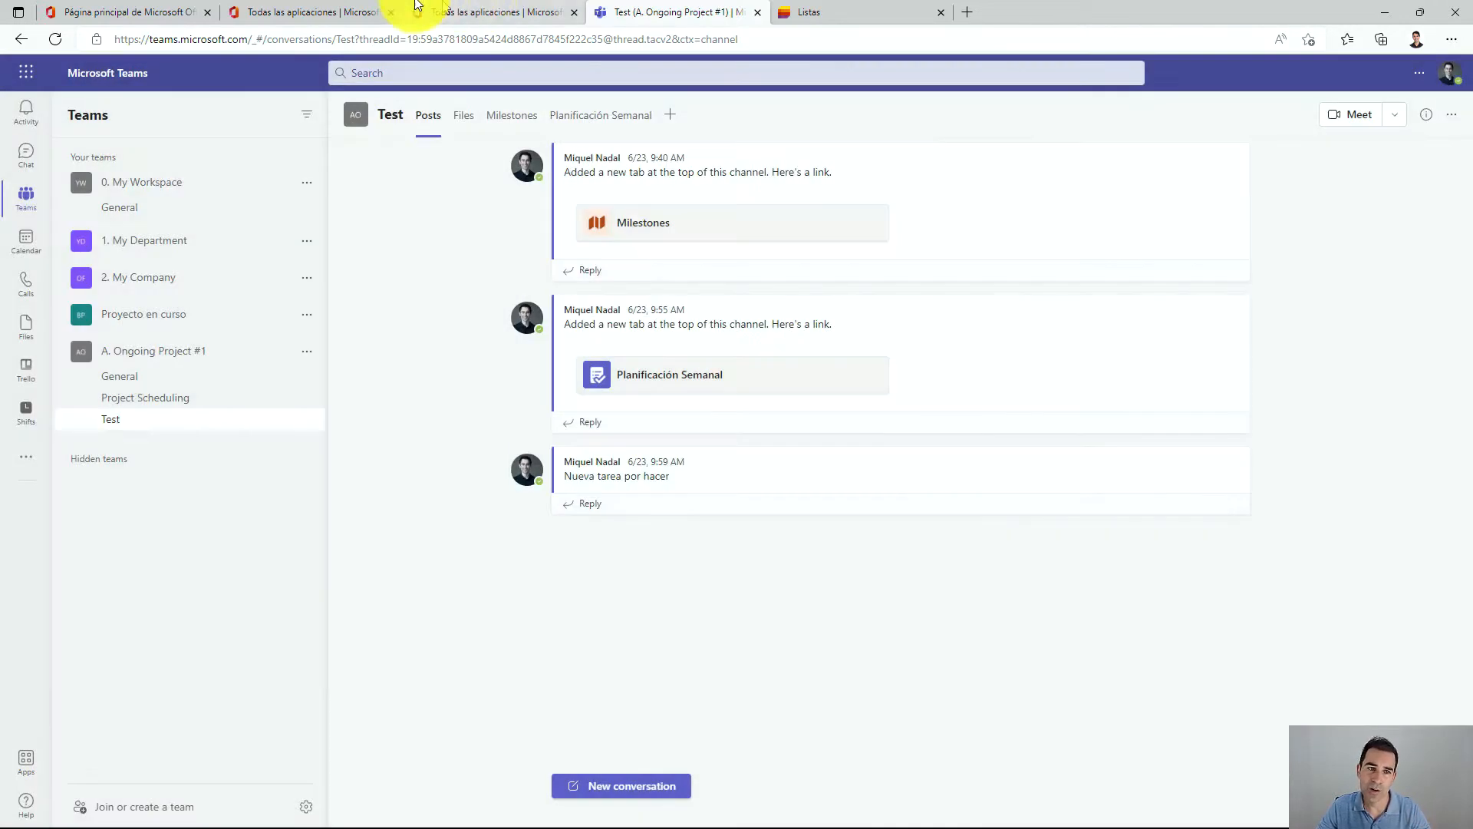
Switch to Microsoft Lists and start creating a new blank list.
left_click(284, 12)
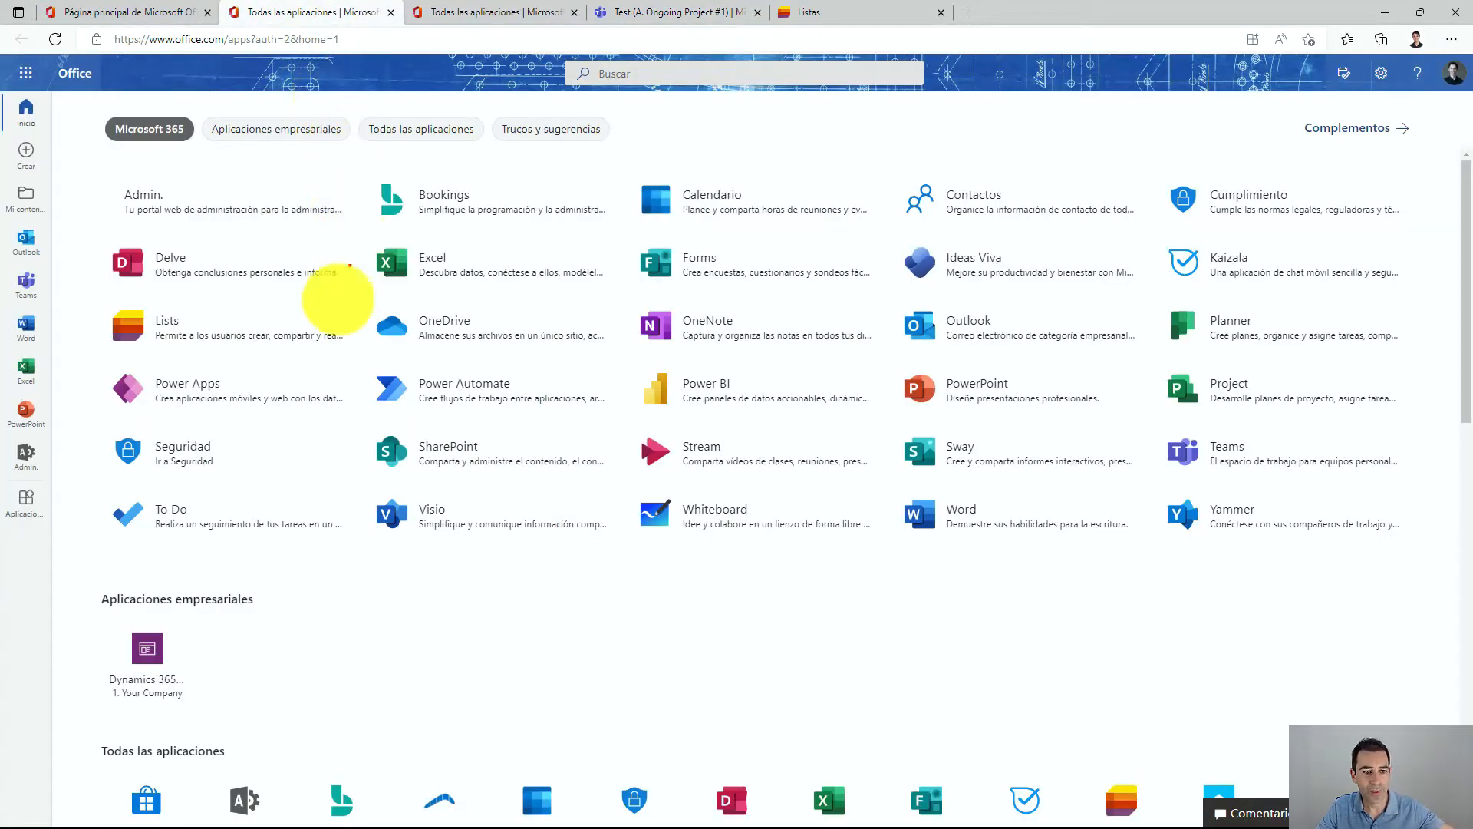
mouse_move(290, 303)
left_mouse_down()
mouse_move(100, 316)
mouse_move(250, 345)
left_mouse_up()
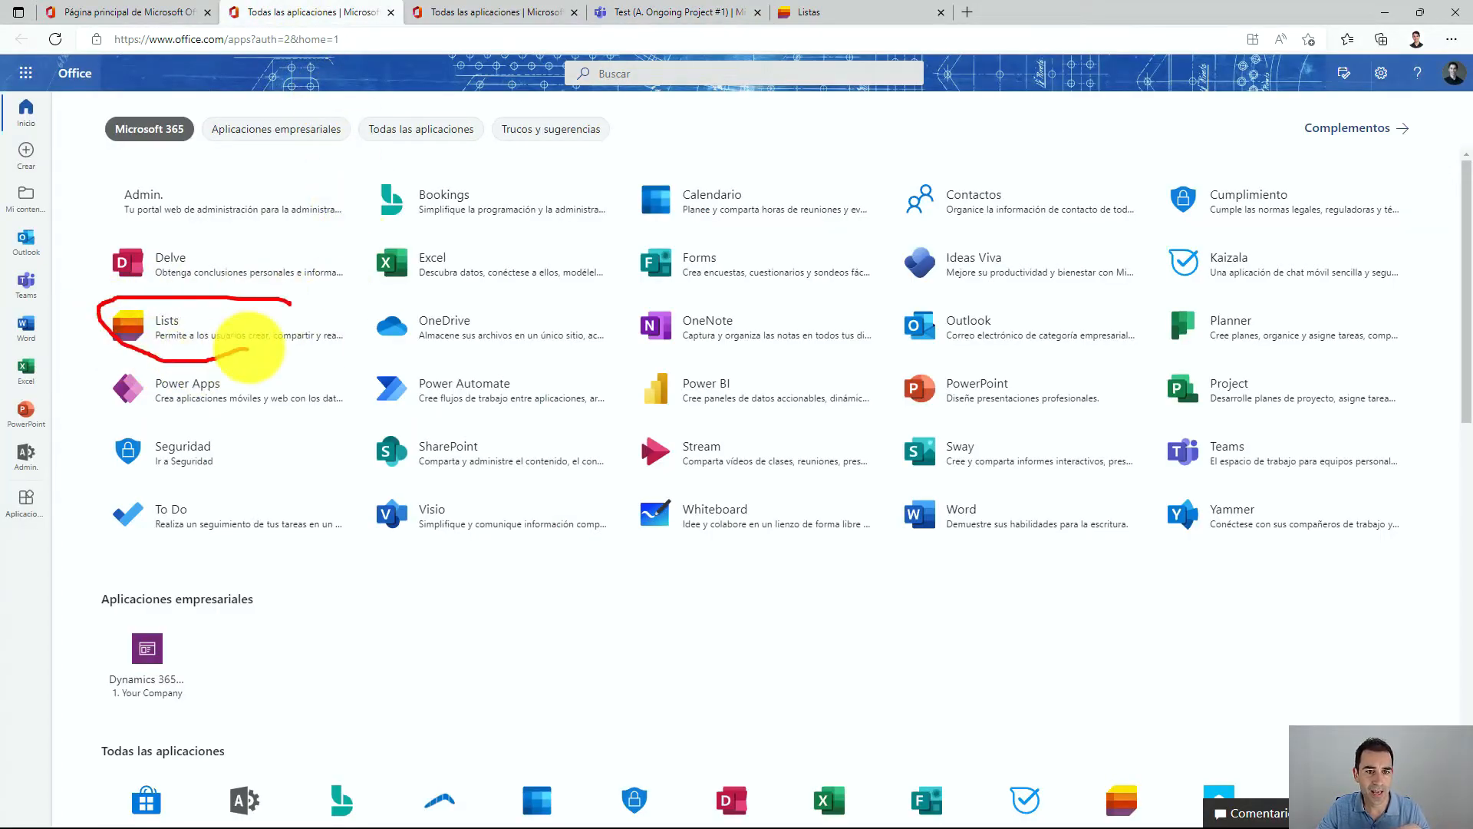
key("Escape")
left_click(860, 9)
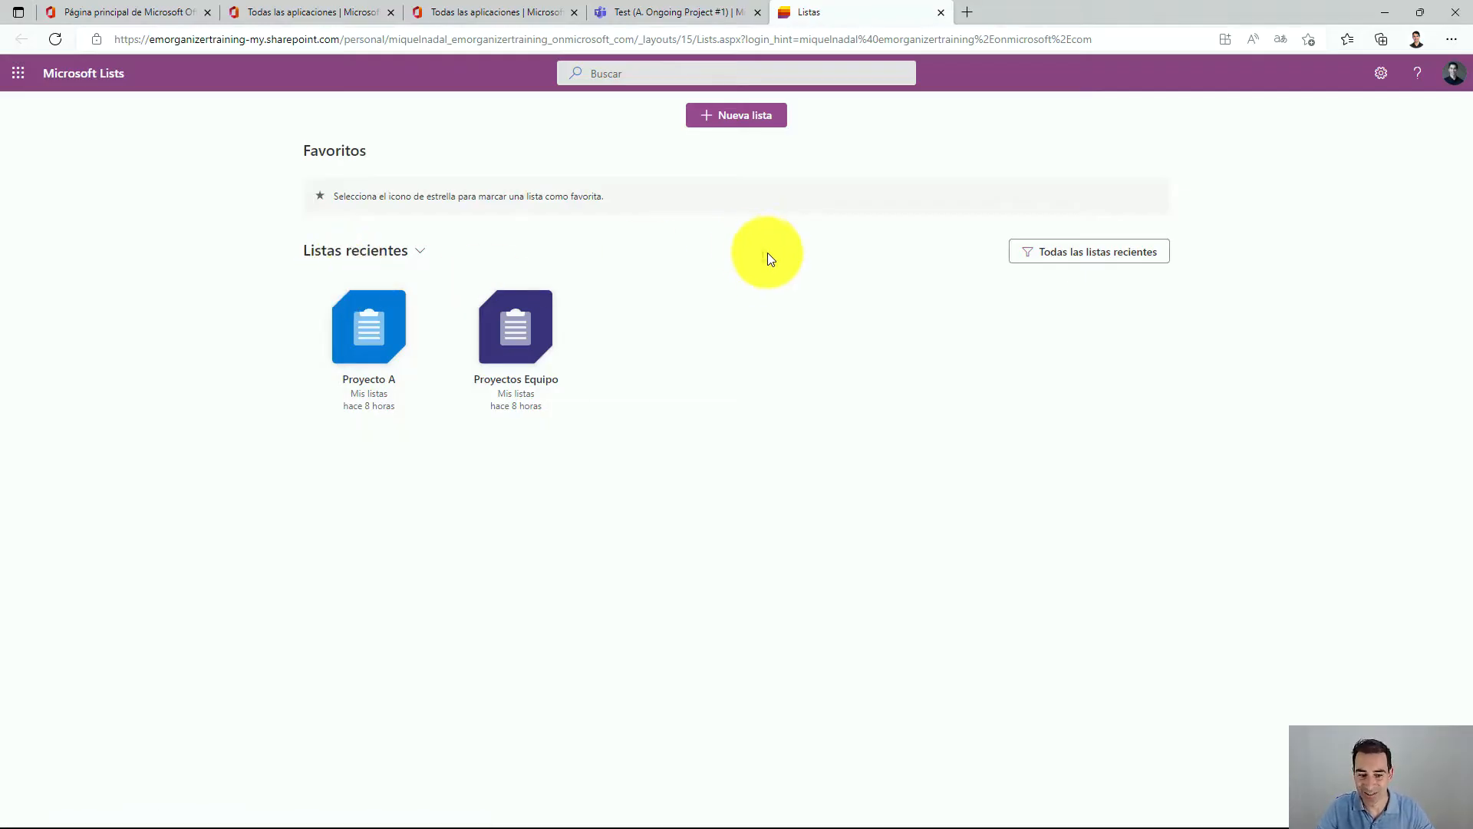
mouse_move(857, 108)
left_mouse_down()
mouse_move(805, 72)
mouse_move(658, 184)
mouse_move(844, 129)
left_mouse_up()
left_click(754, 122)
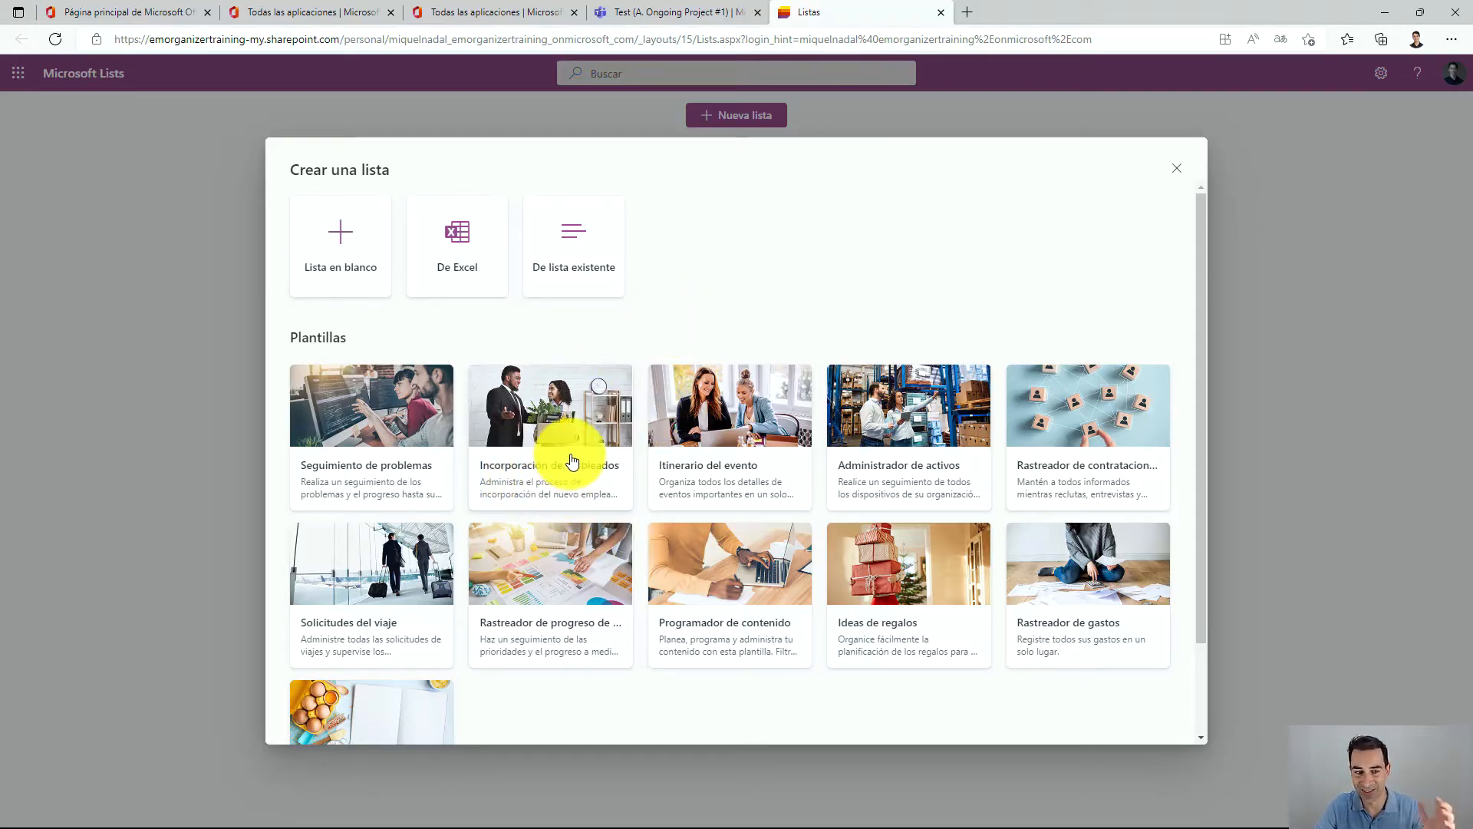
left_click(366, 254)
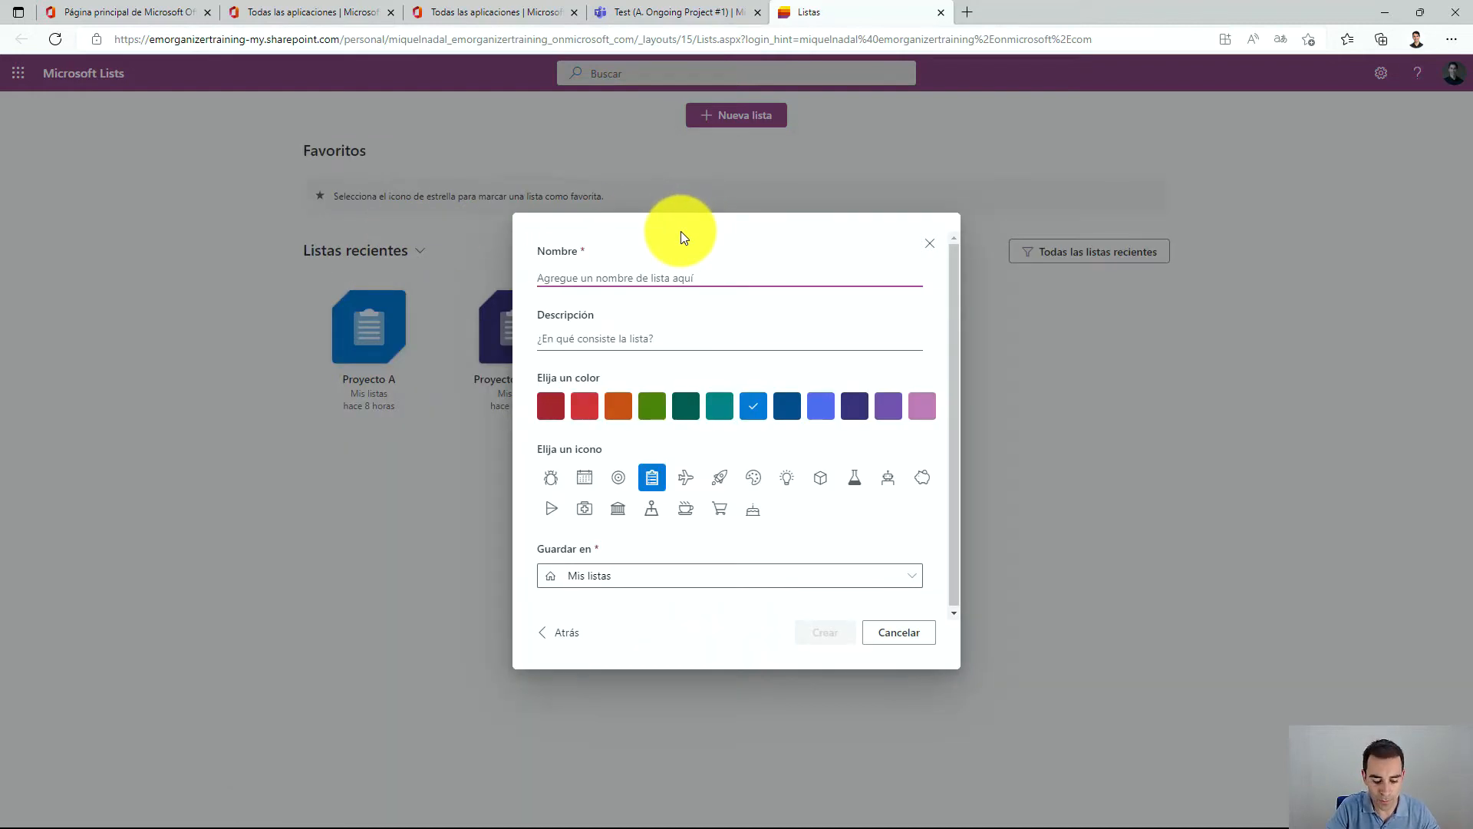
Name the new list TEST and give it the description 'Estamos probando Microsoft Lists'.
type("P")
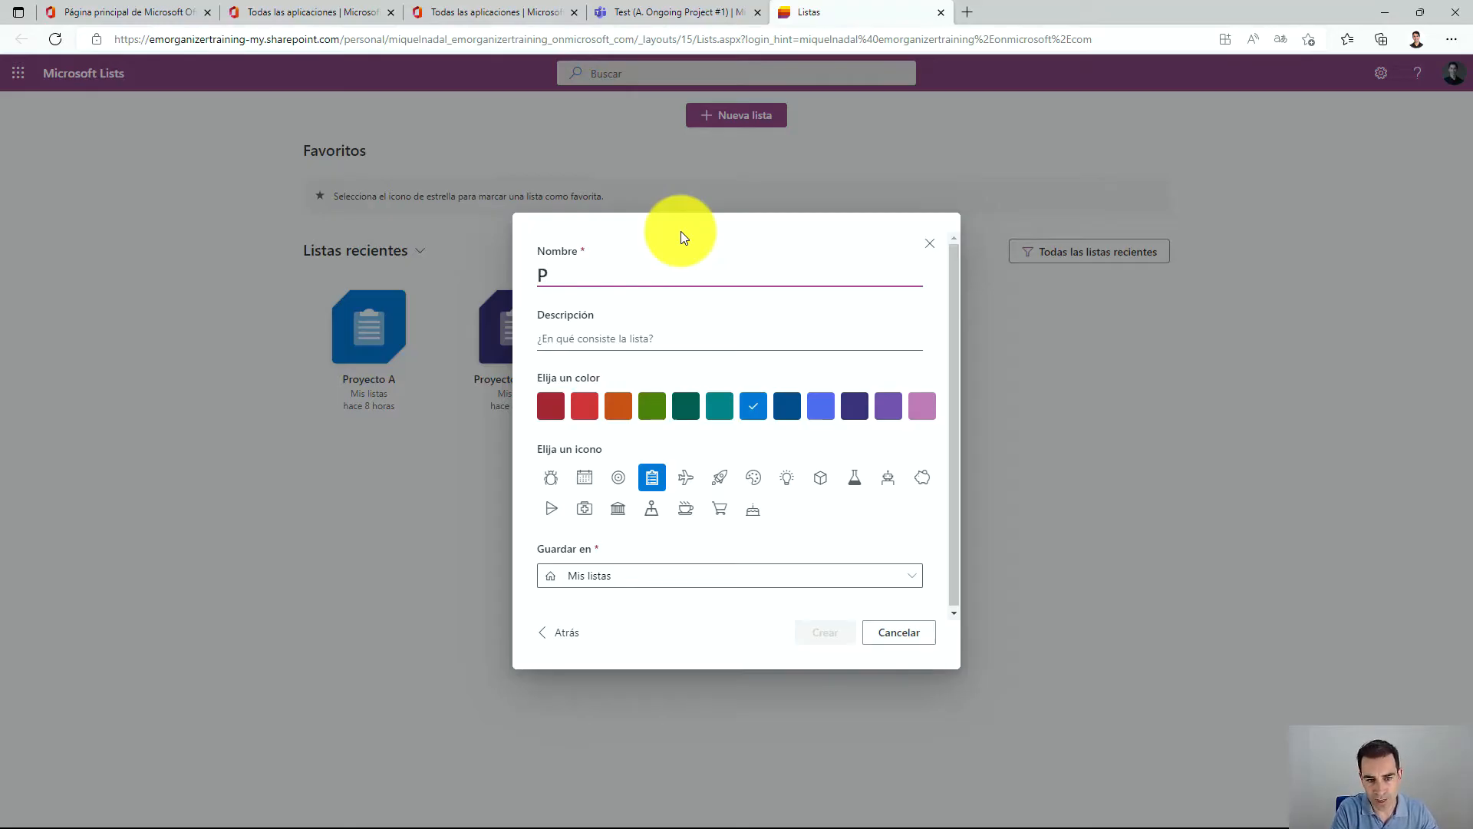
key("BackSpace")
type("ITEST")
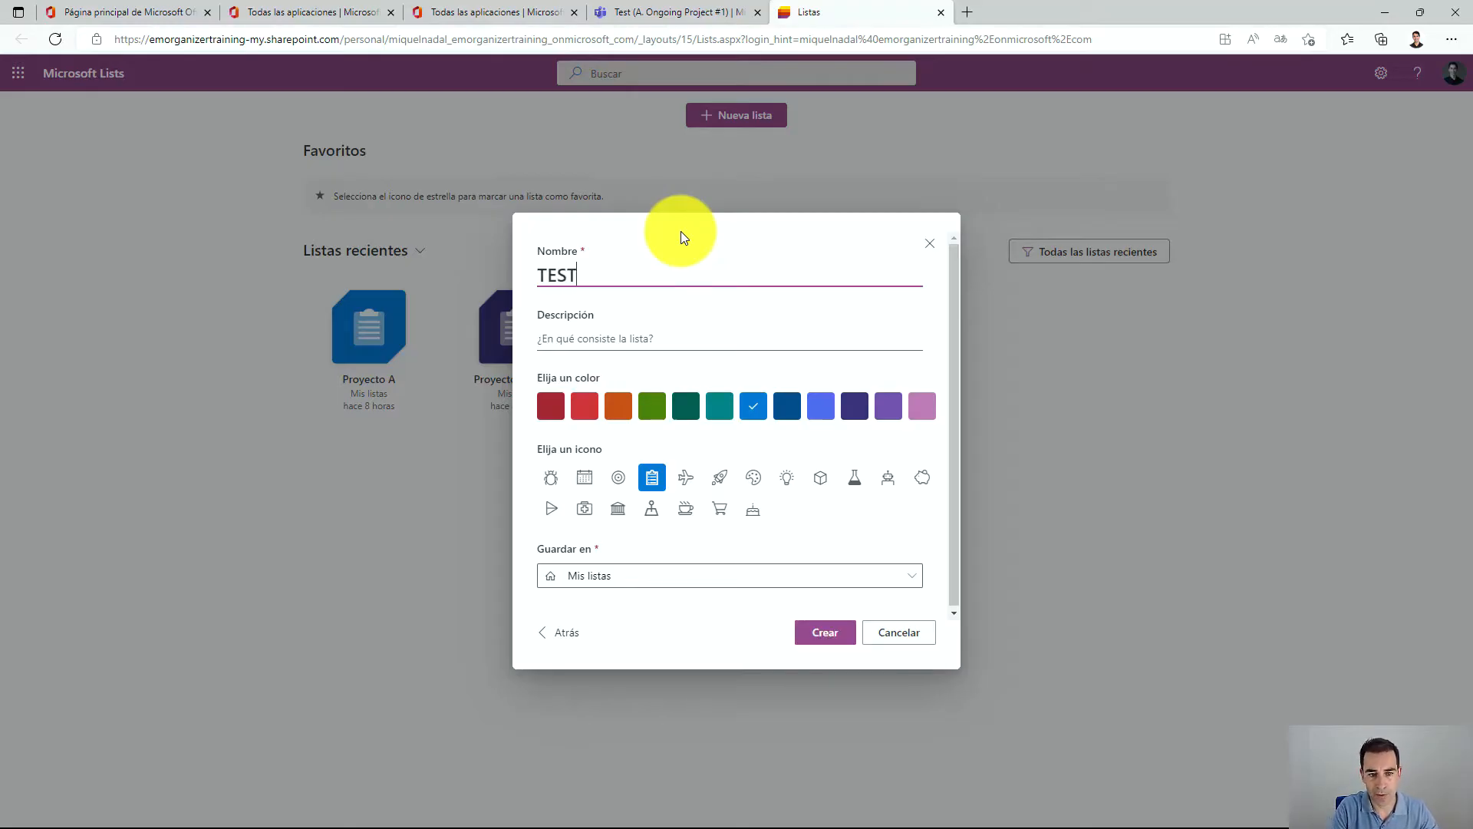
left_click(629, 334)
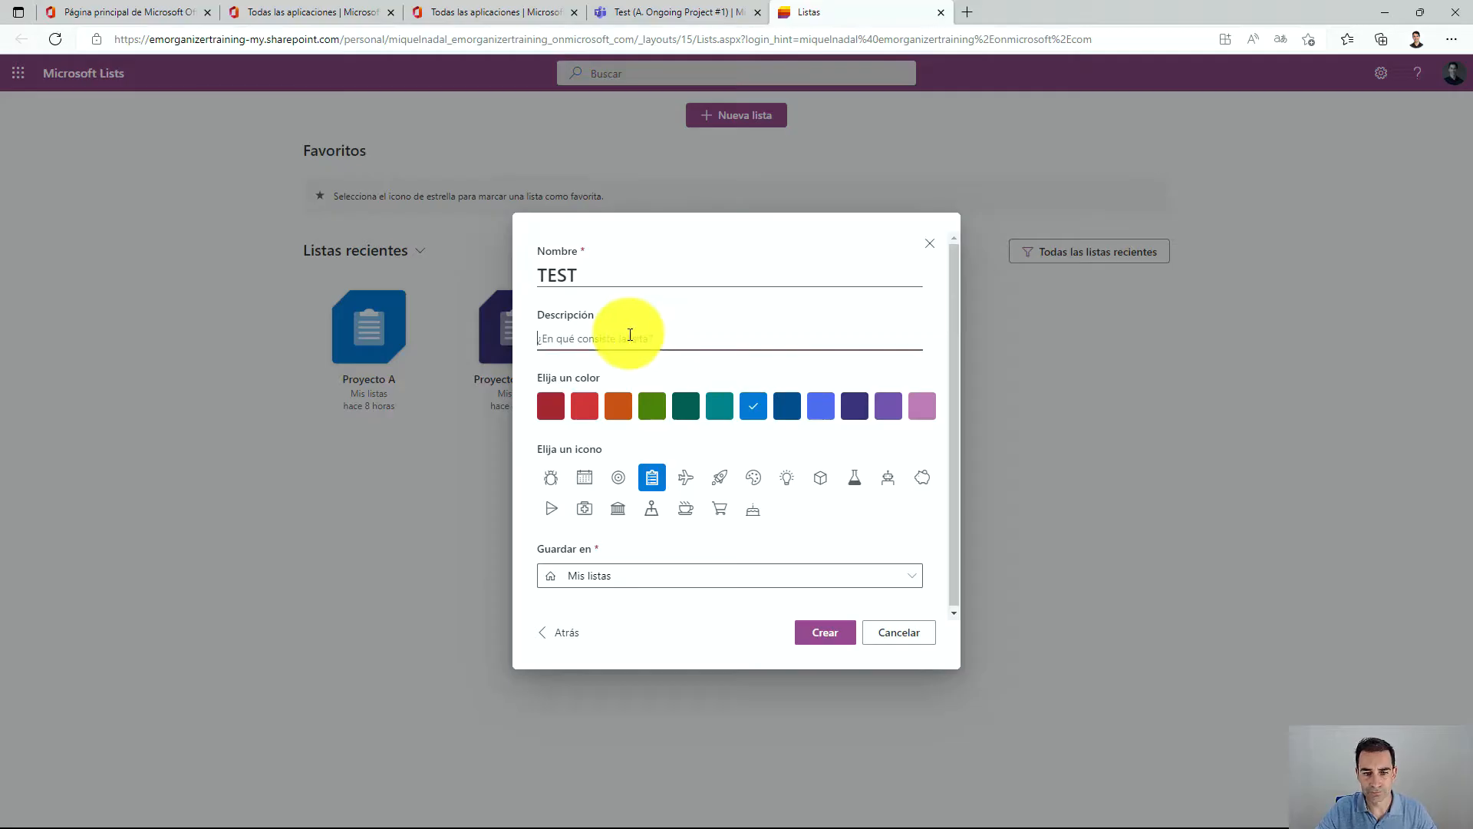
type("esta")
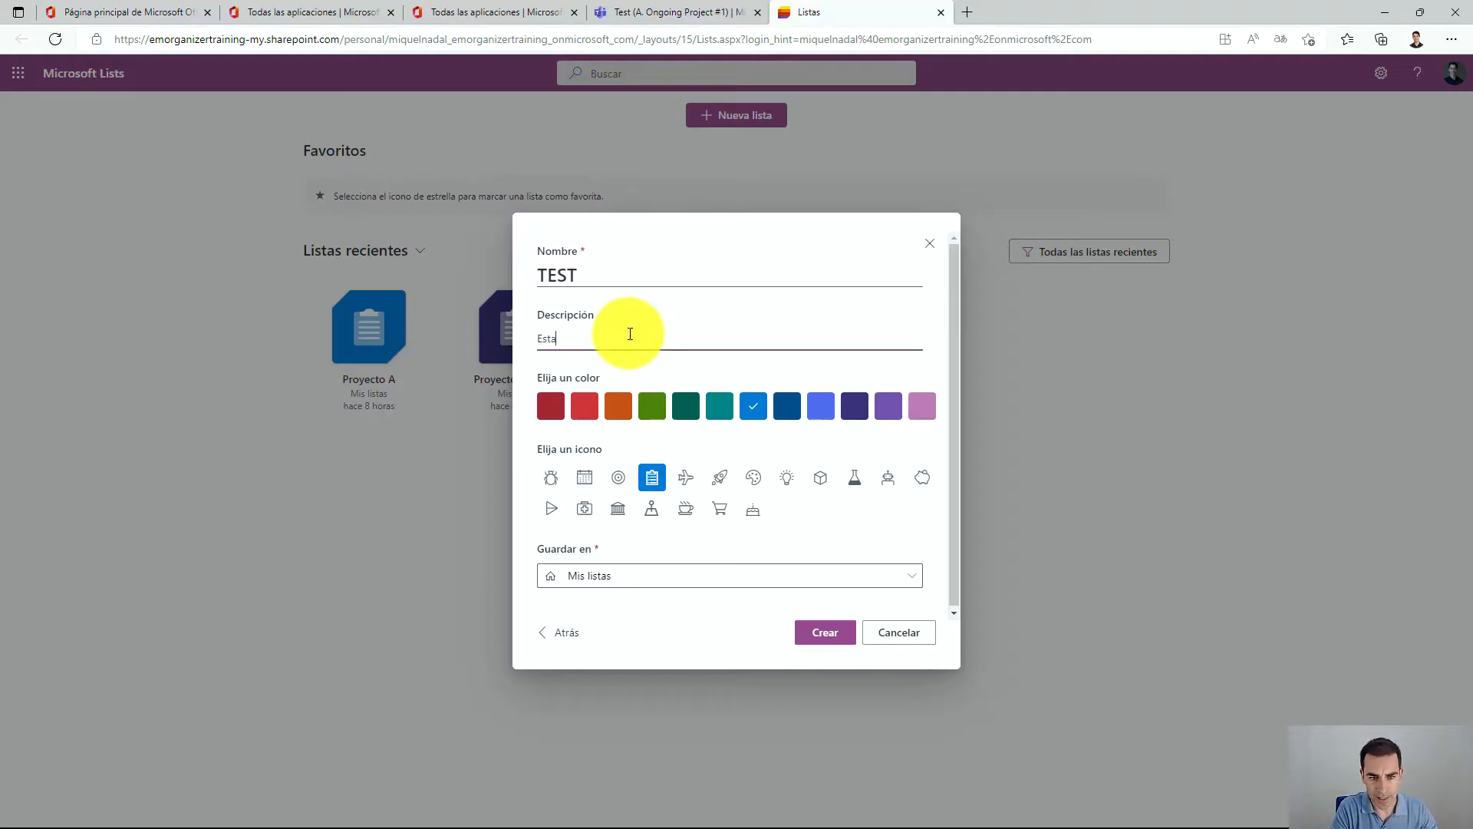
type("mos probando Microso")
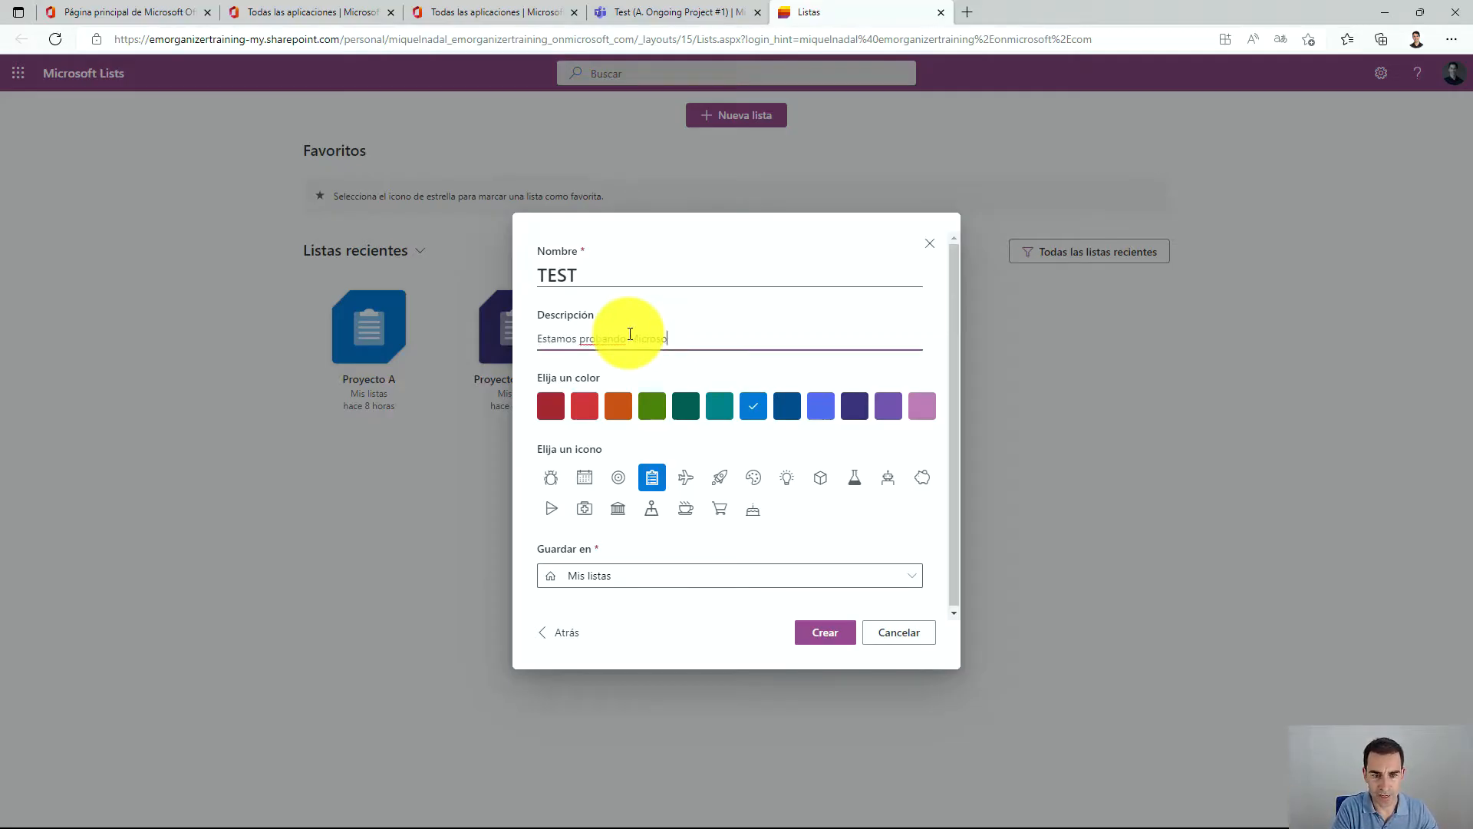
type("ft Lists")
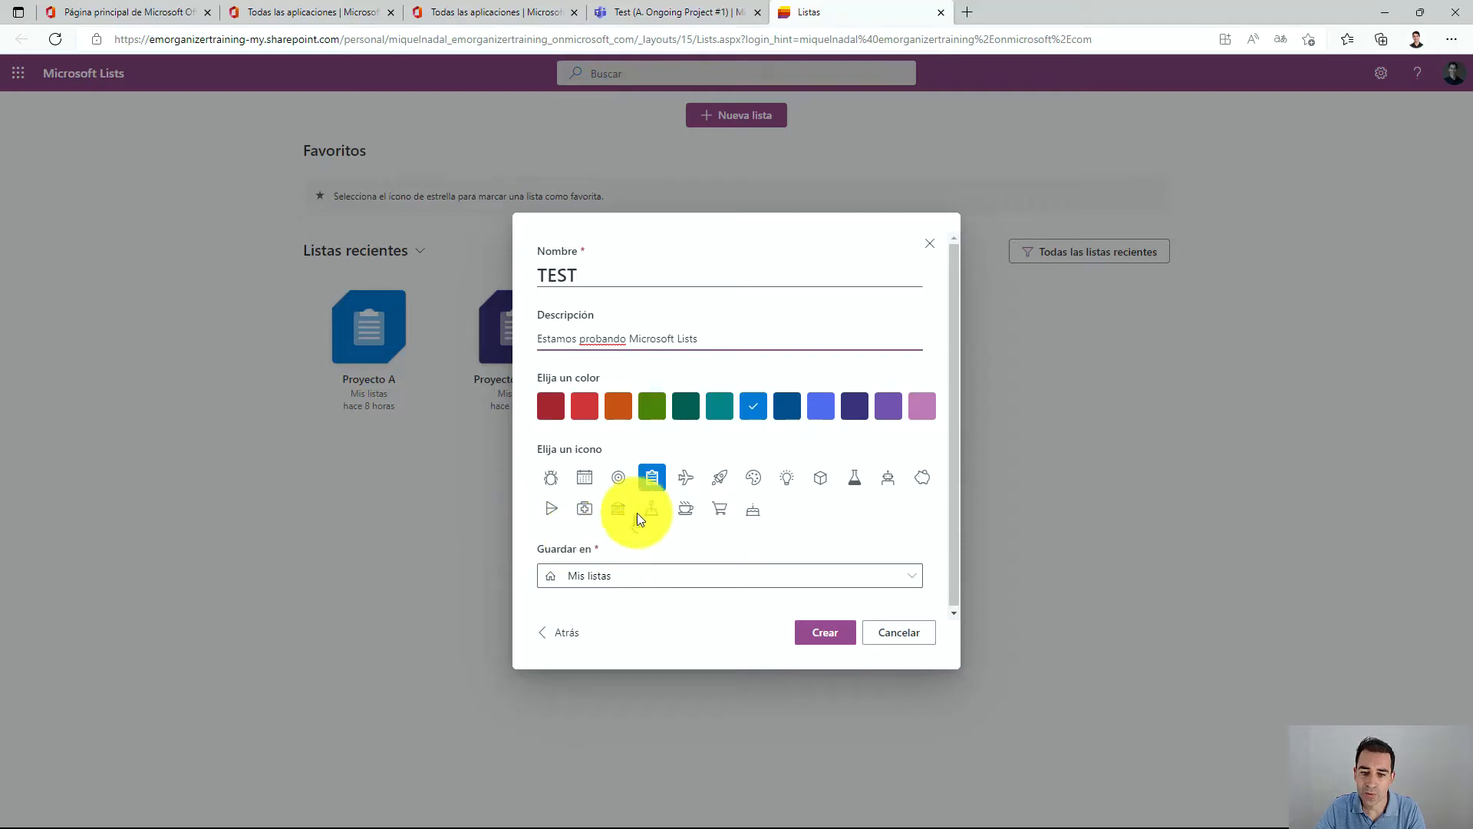
Choose the calendar icon, keep Mis listas as the save location, and create the list.
left_click(588, 481)
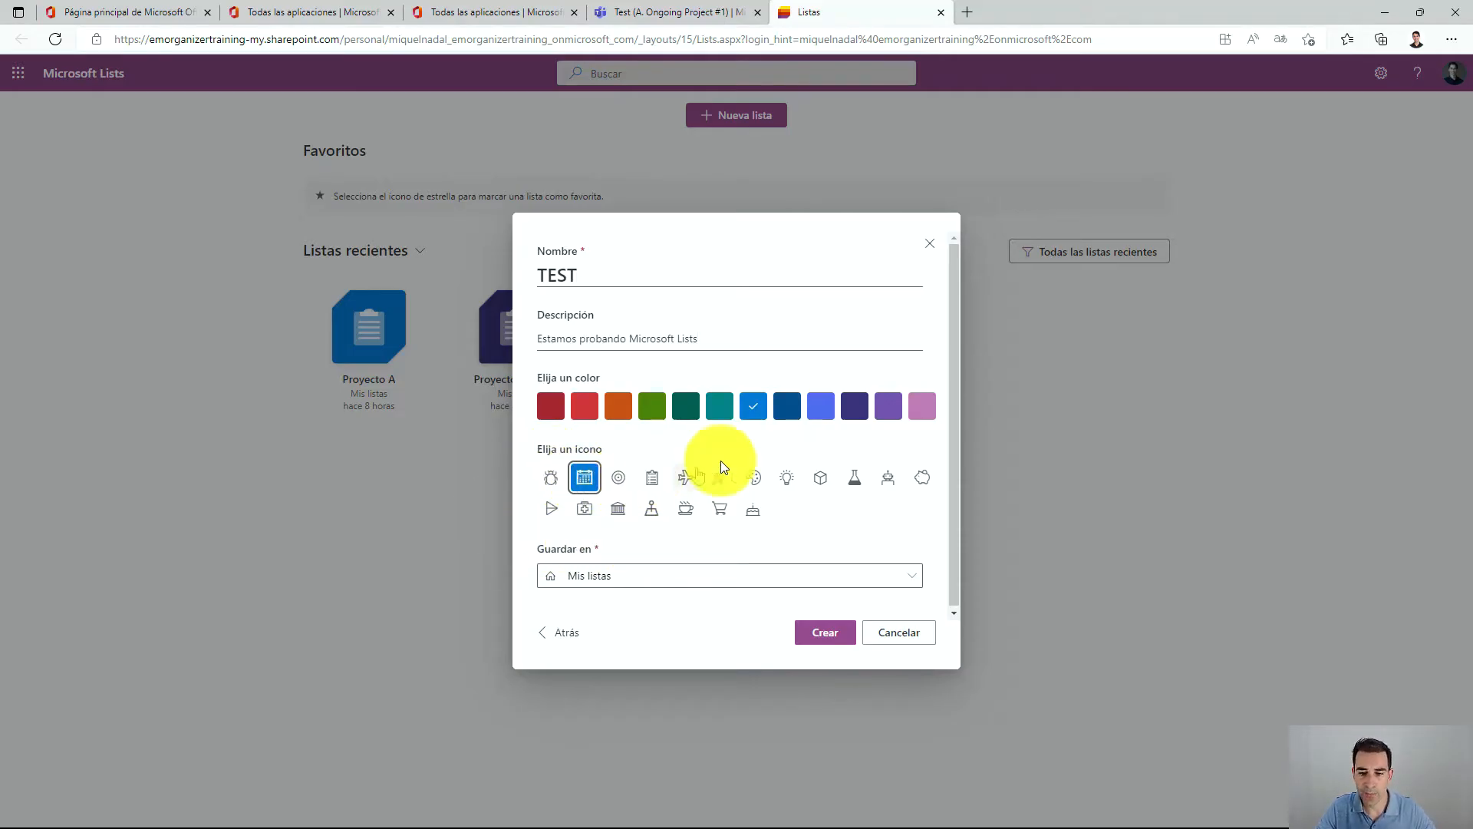
left_click(846, 577)
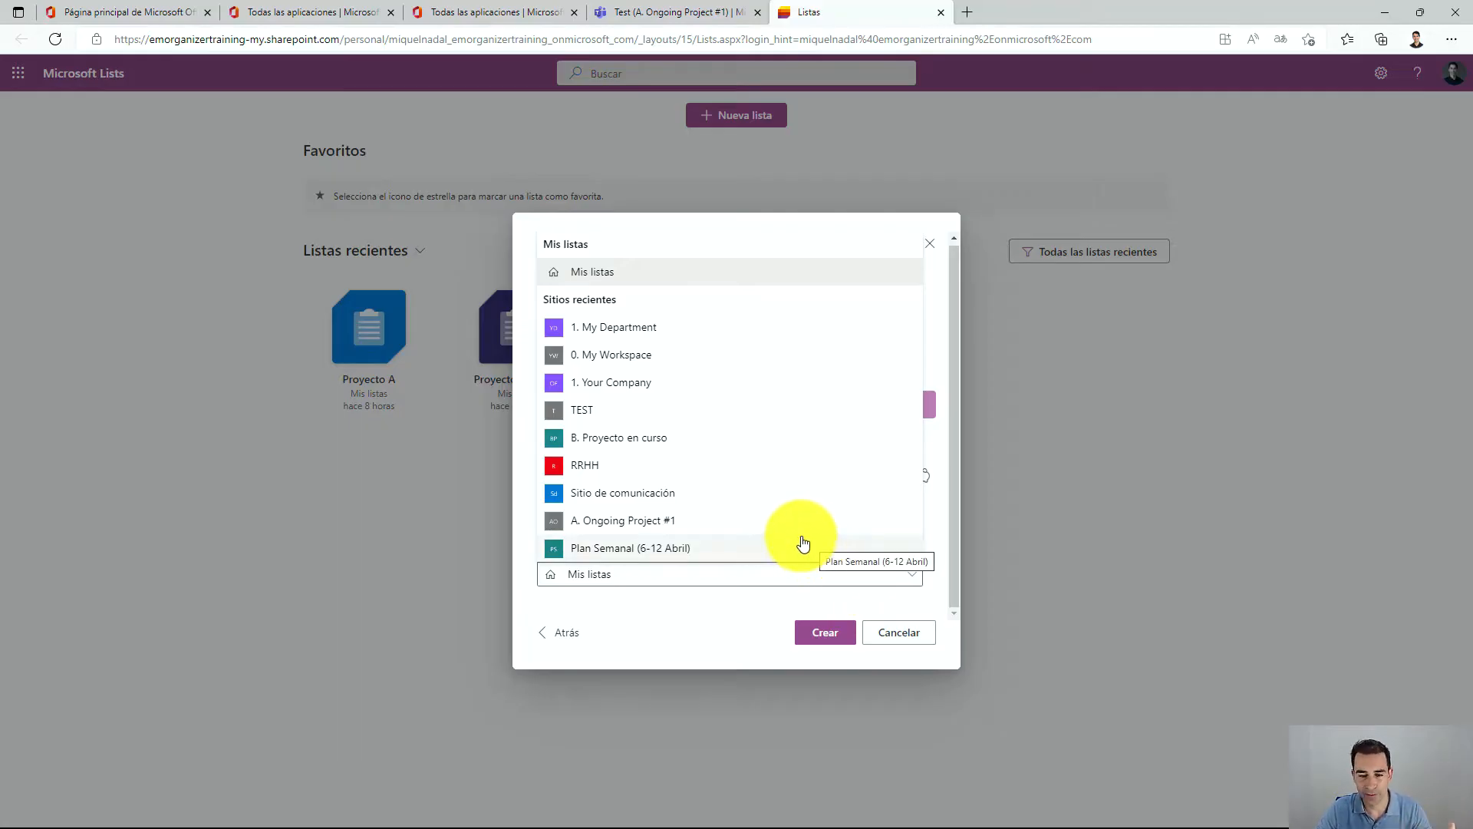
left_click(634, 606)
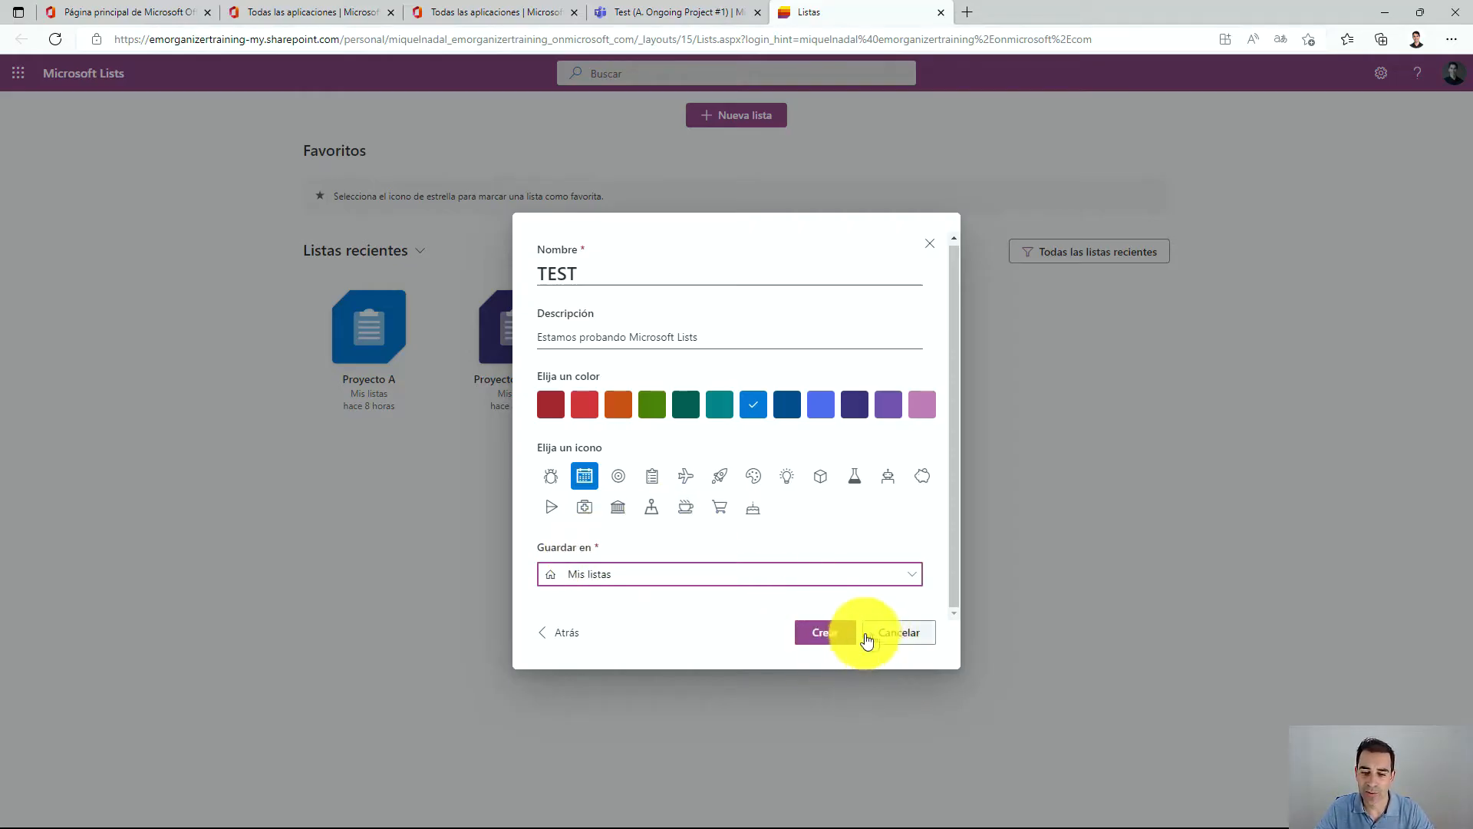
left_click(829, 637)
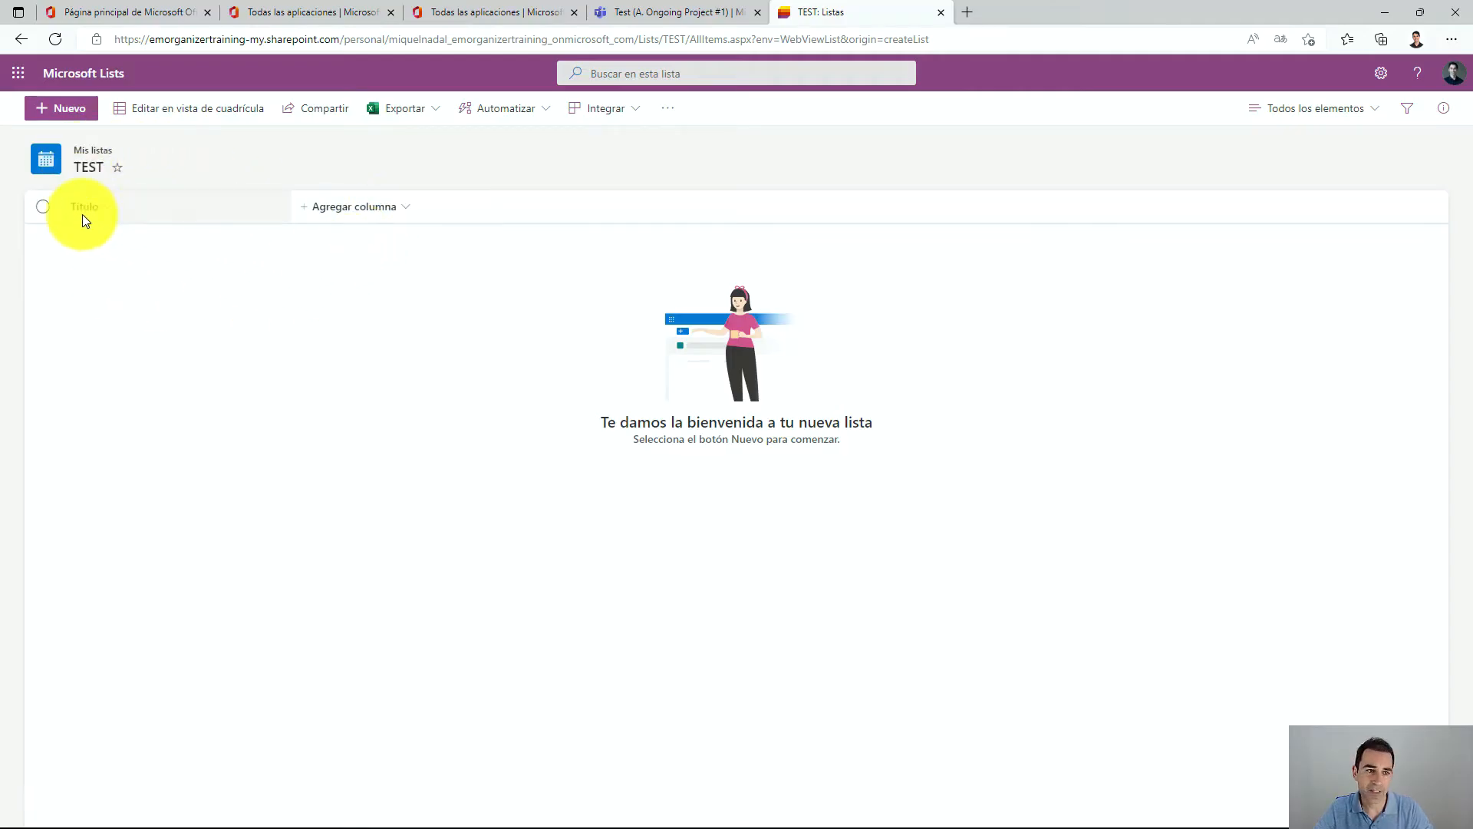
Examine the Título column options and the column types offered for adding a column.
left_click(84, 221)
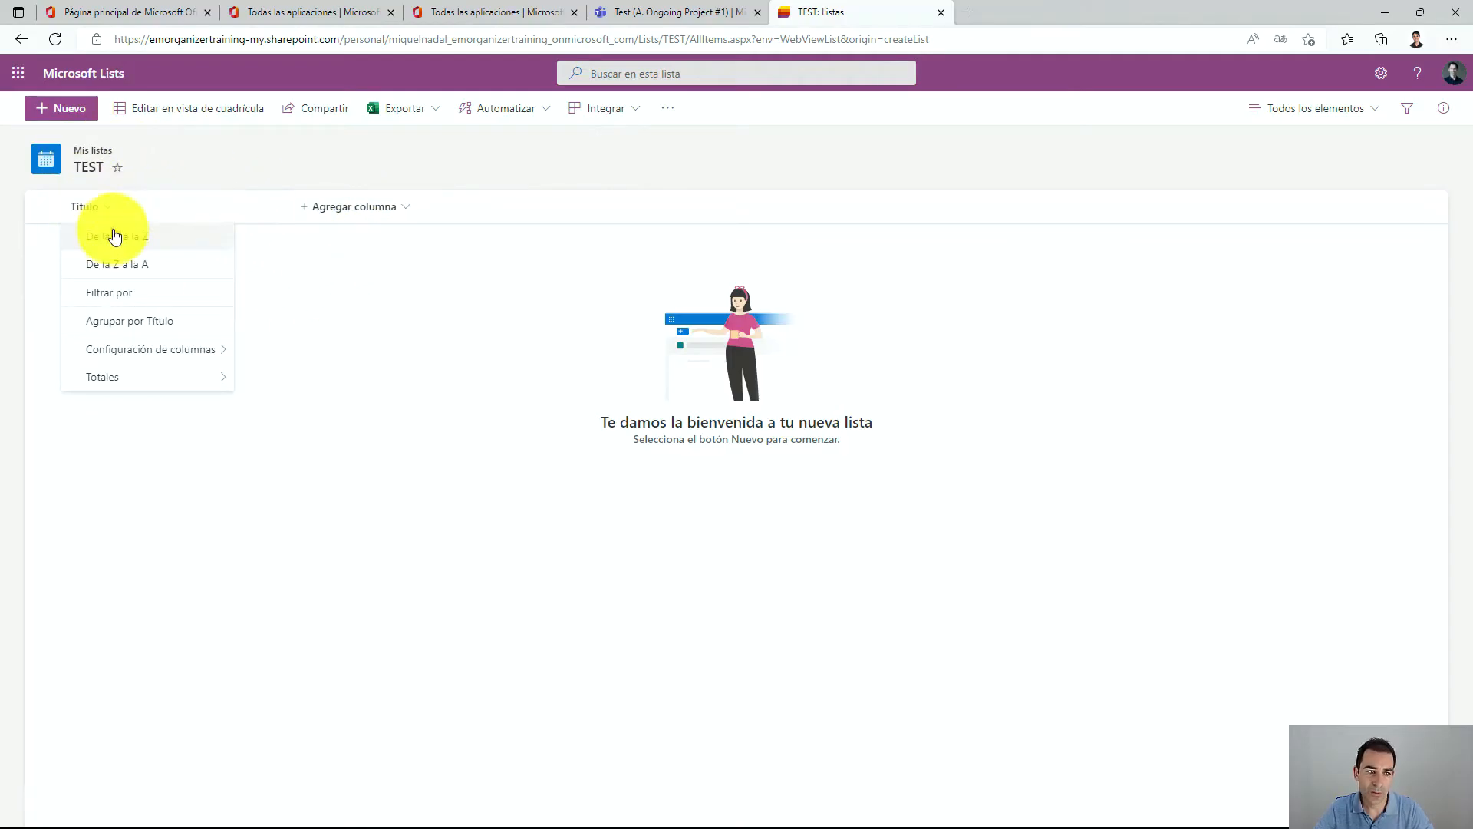
left_click(358, 216)
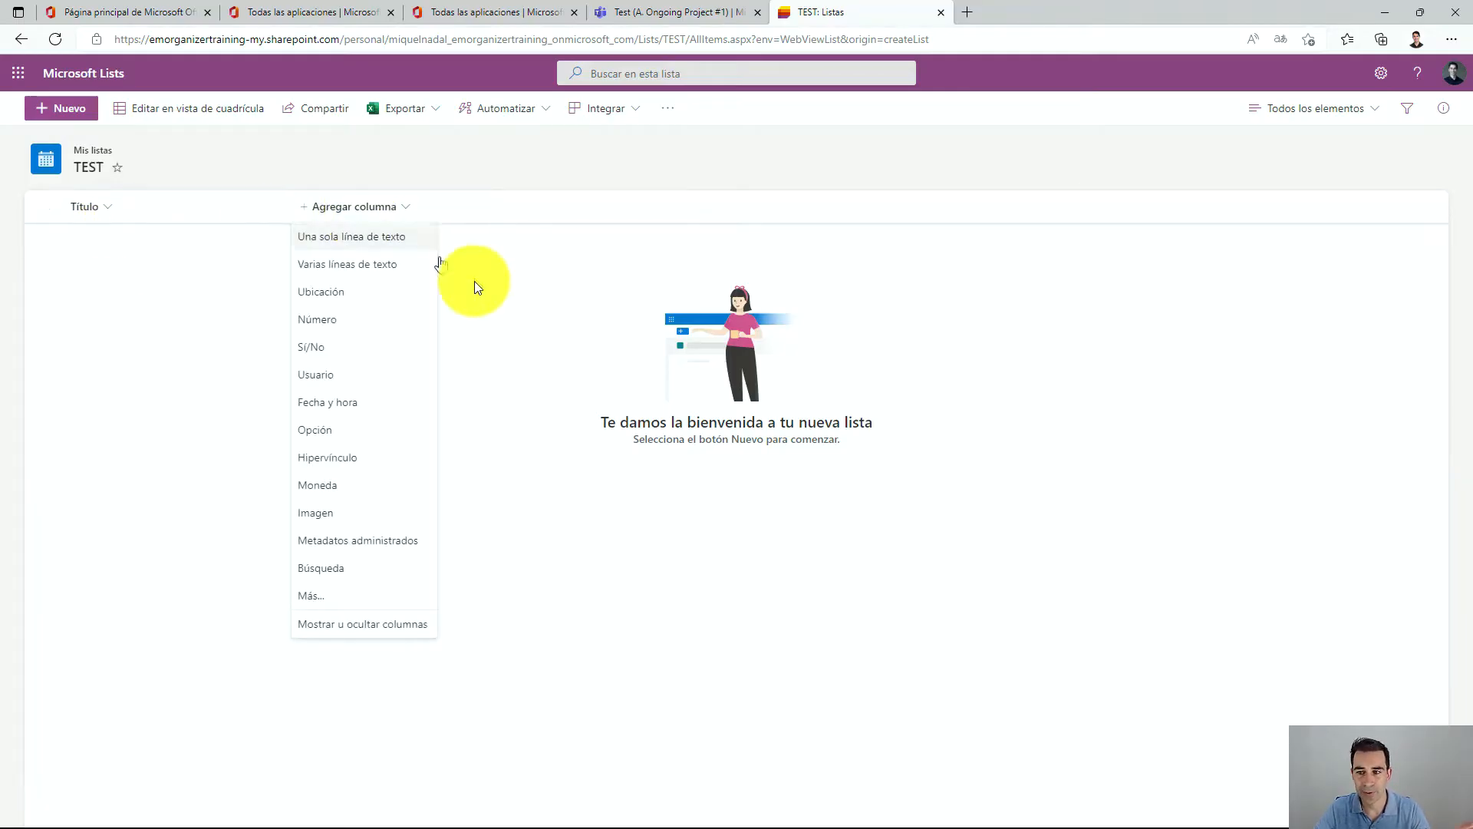
left_click(534, 337)
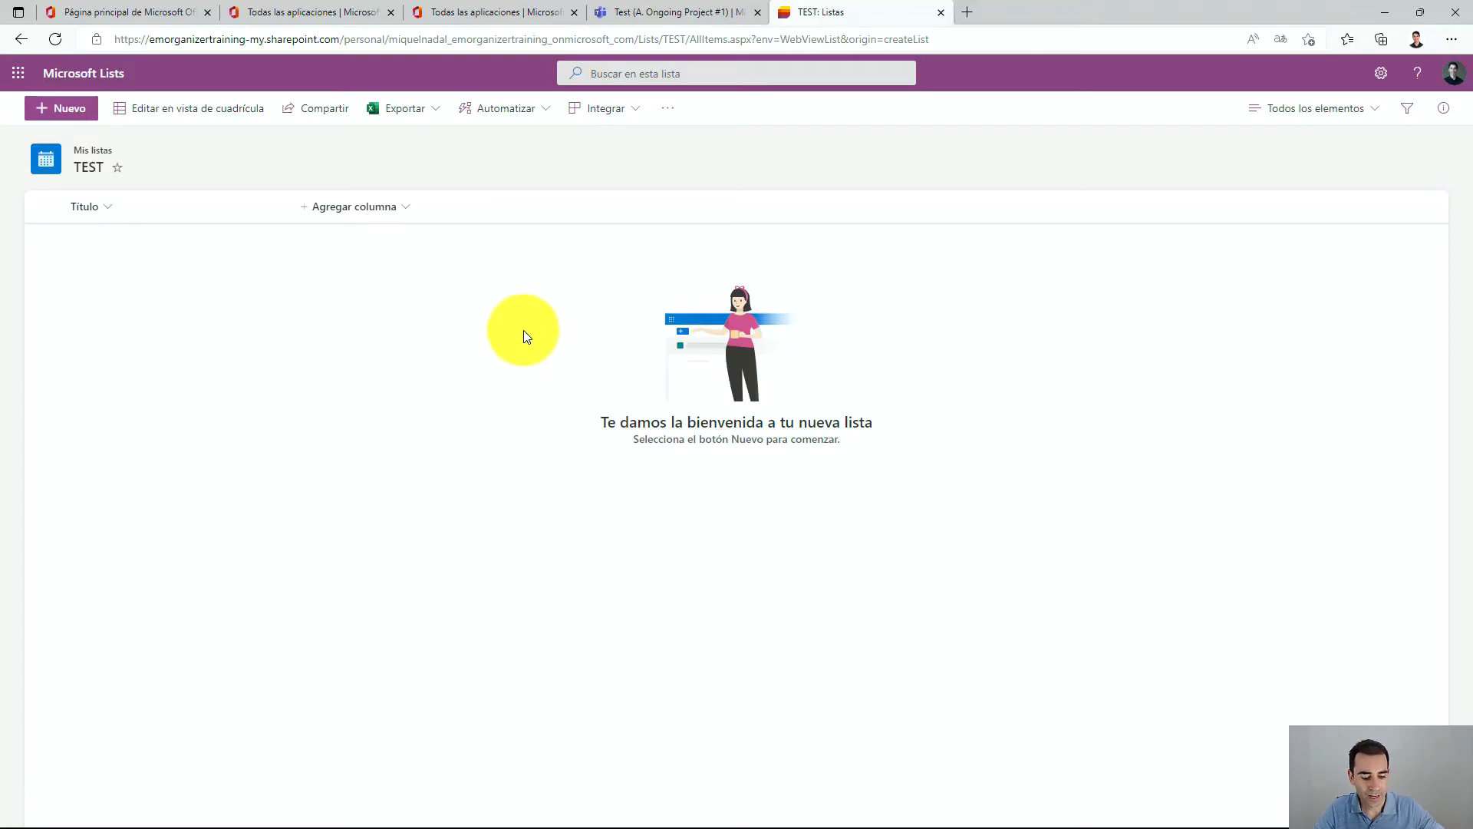
mouse_move(257, 98)
left_mouse_down()
mouse_move(145, 72)
mouse_move(256, 145)
mouse_move(246, 72)
mouse_move(197, 213)
left_mouse_up()
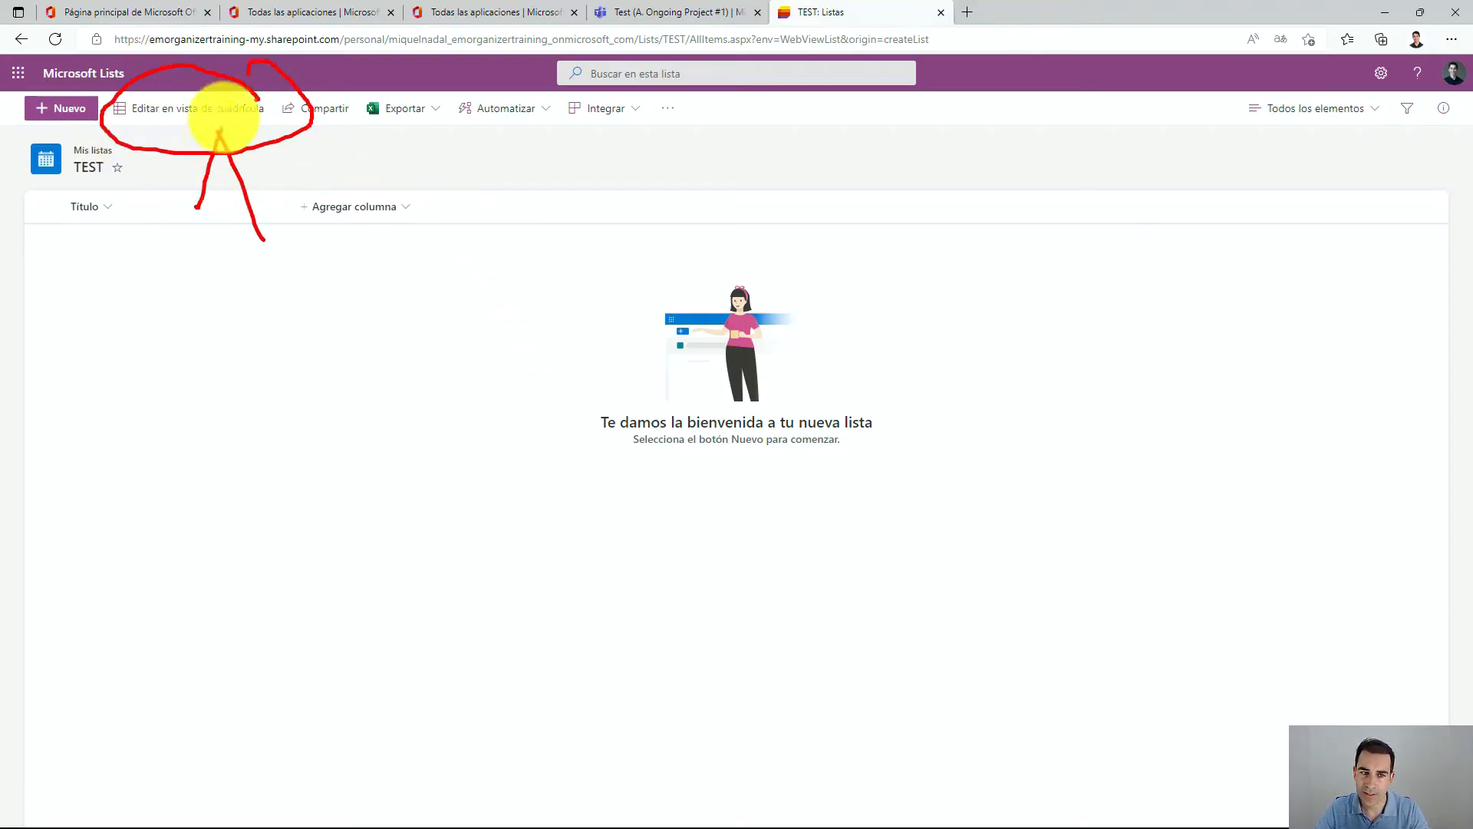
left_click_drag(222, 118, 304, 168)
key("Escape")
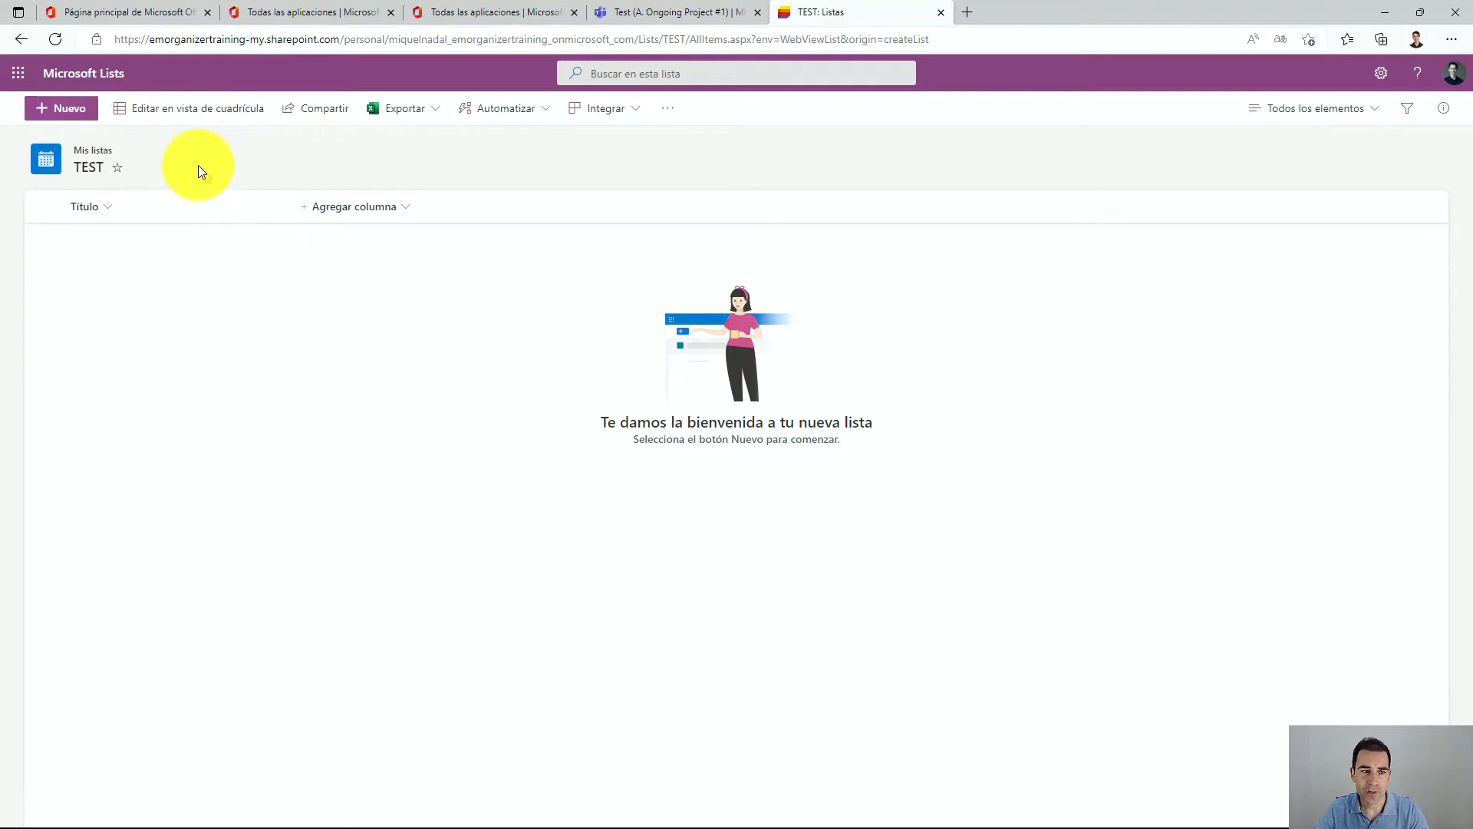
Switch the list to grid view and rename the Título column to Proyecto.
left_click(199, 114)
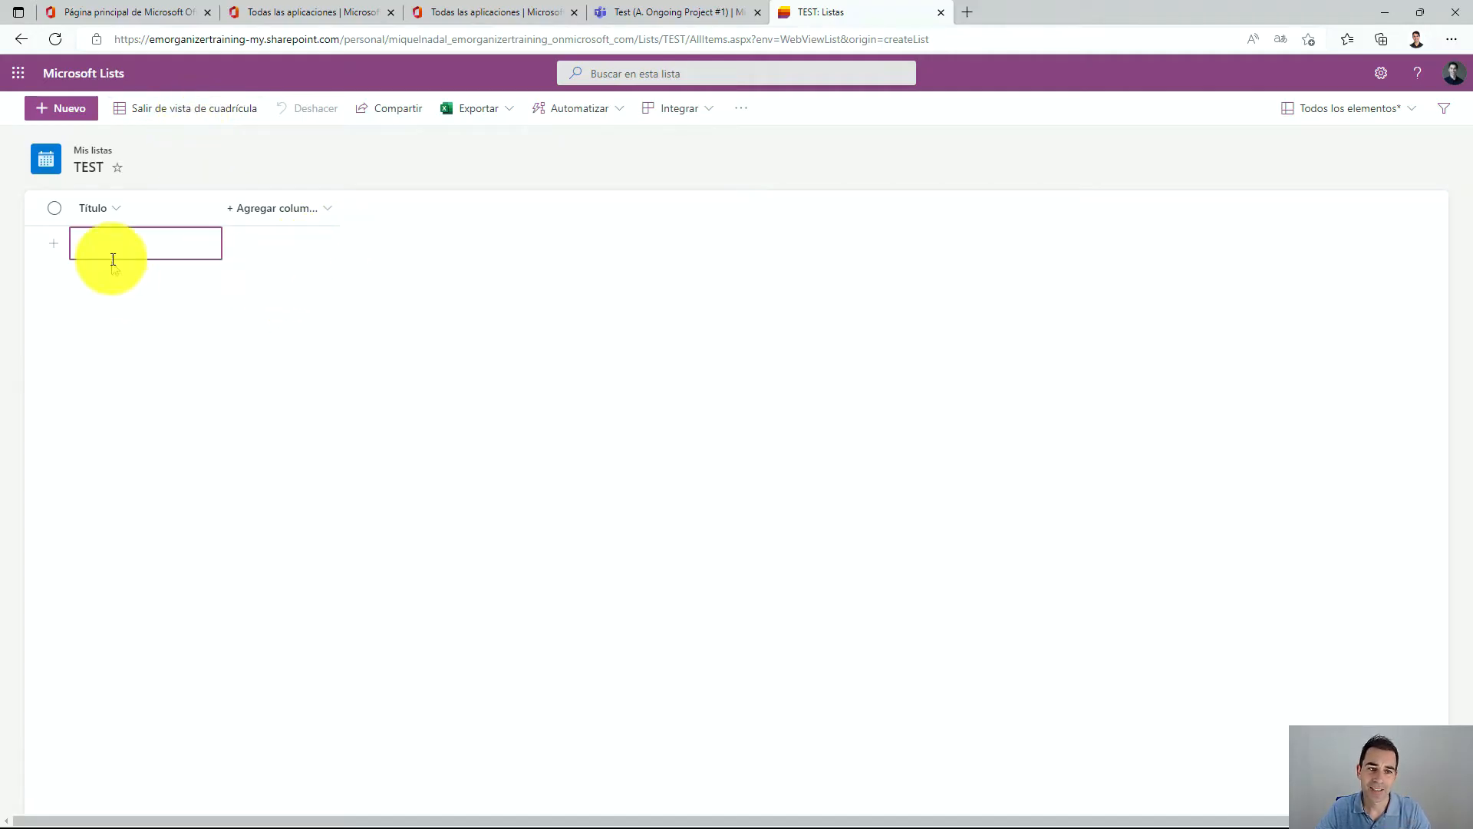
left_click(98, 209)
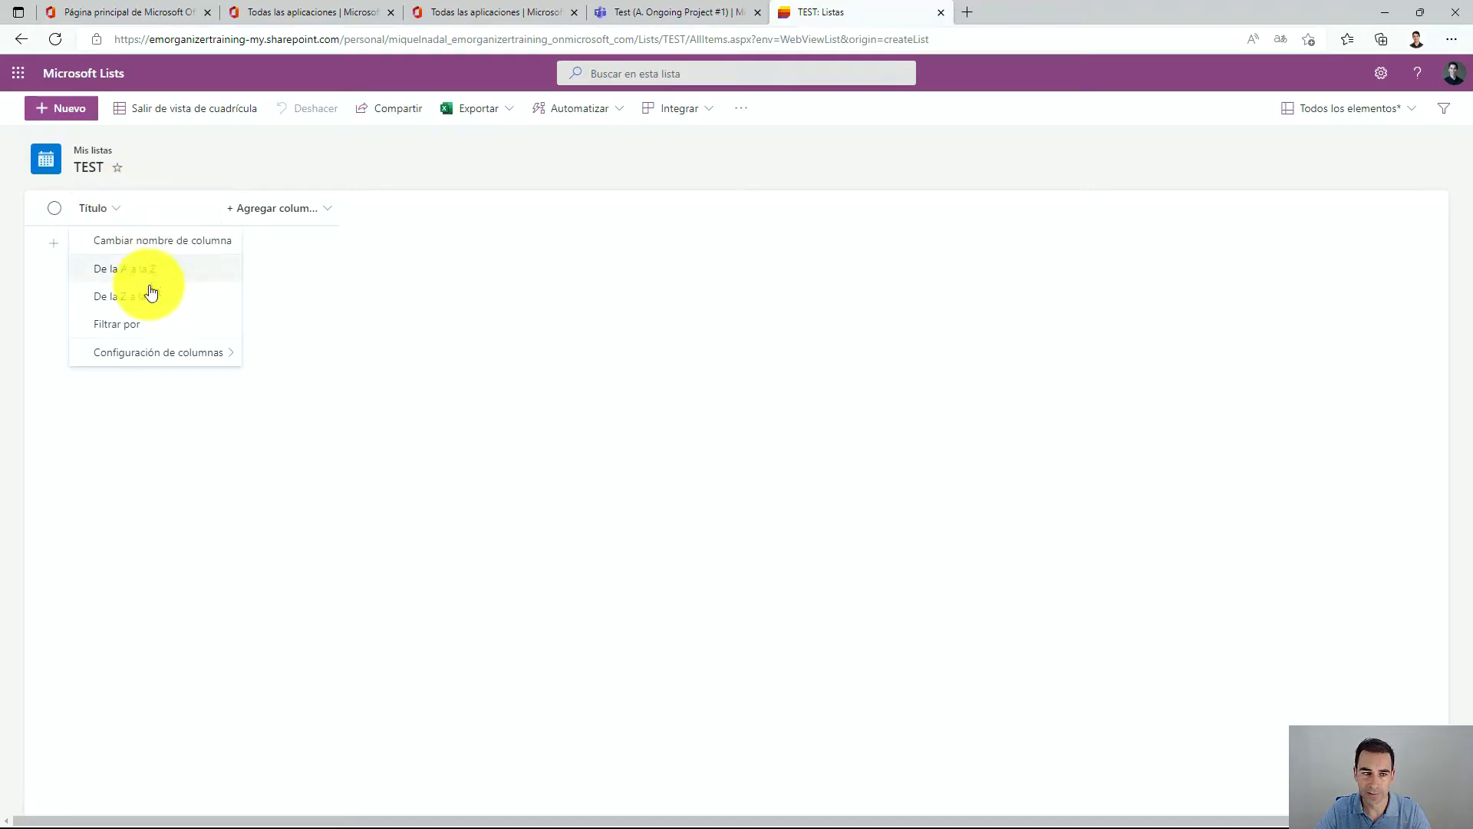
left_click(132, 244)
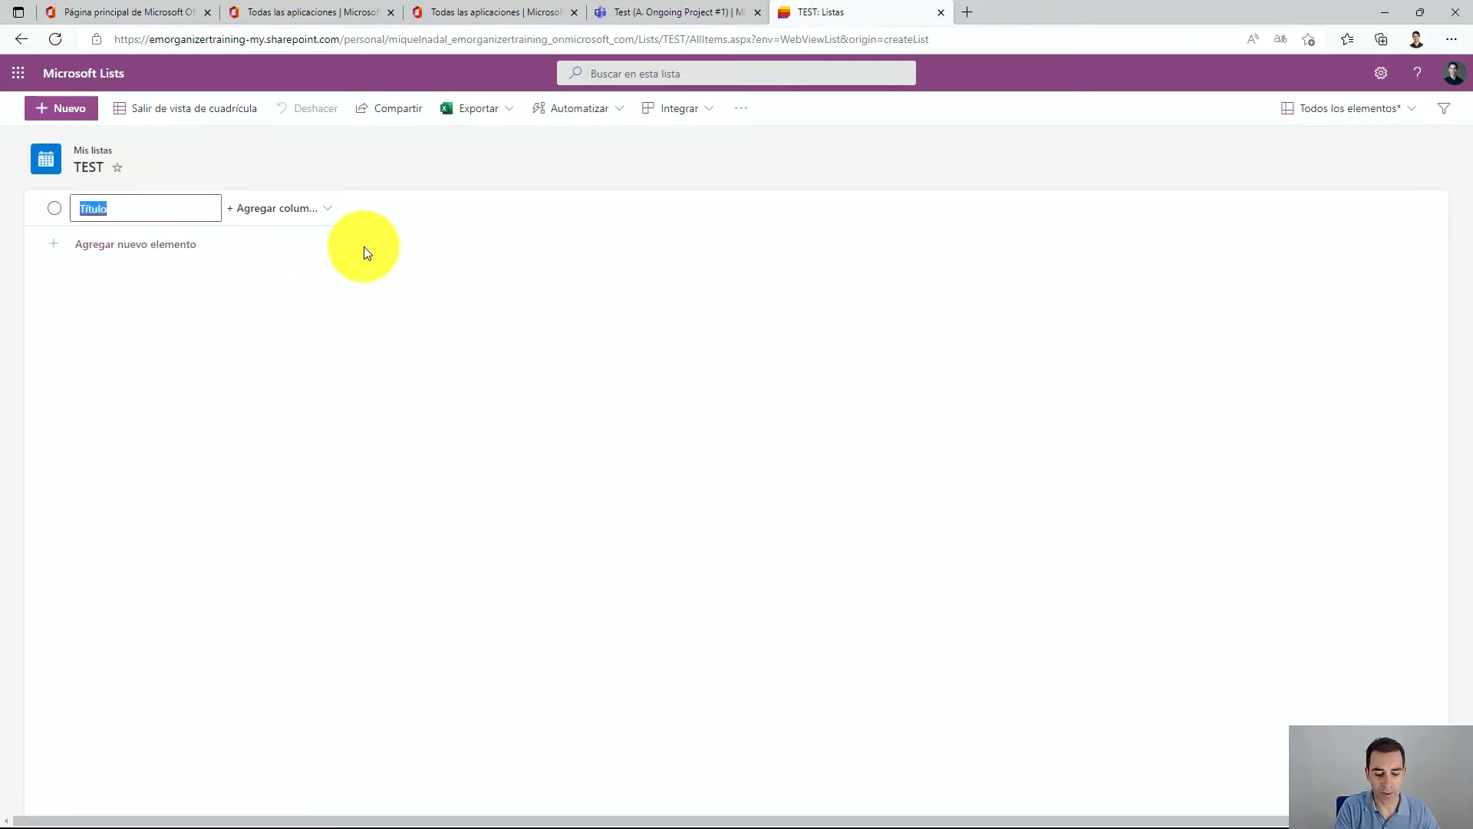
type("Proyecto")
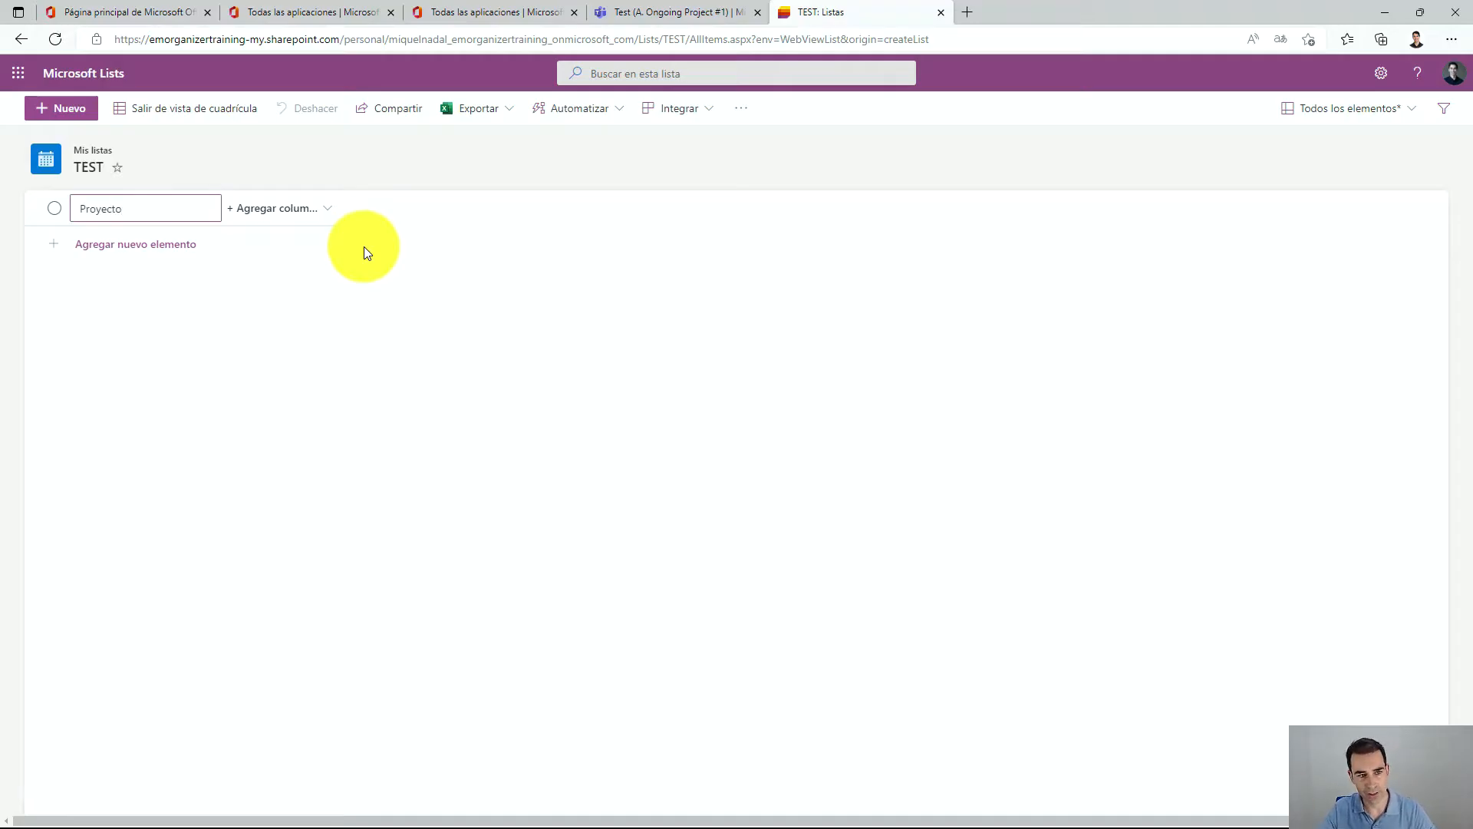
Enter 'Nombre del Proyecto 1' as the first item in the Proyecto column.
left_click(129, 245)
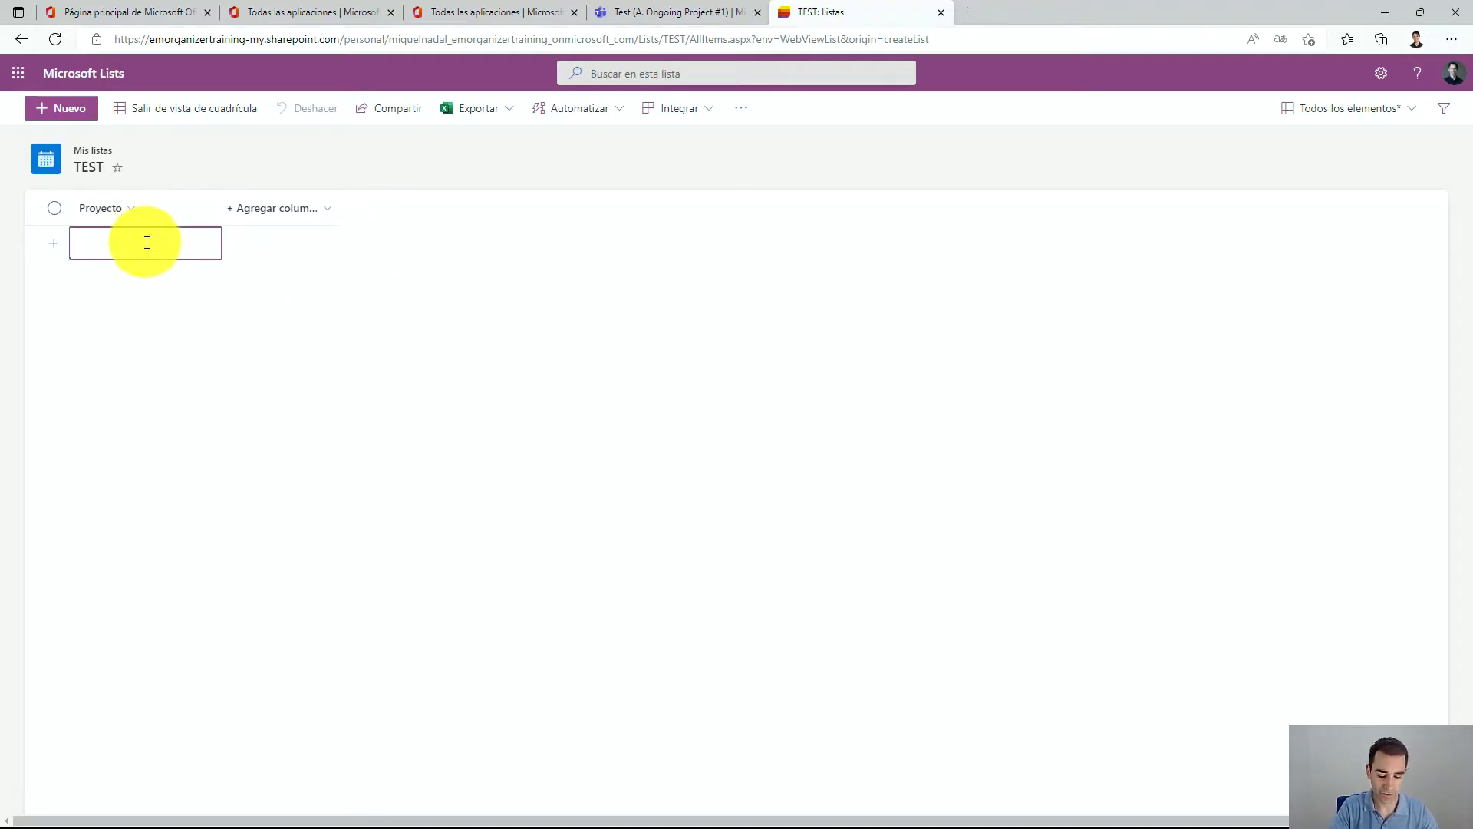
type("Nombre del P")
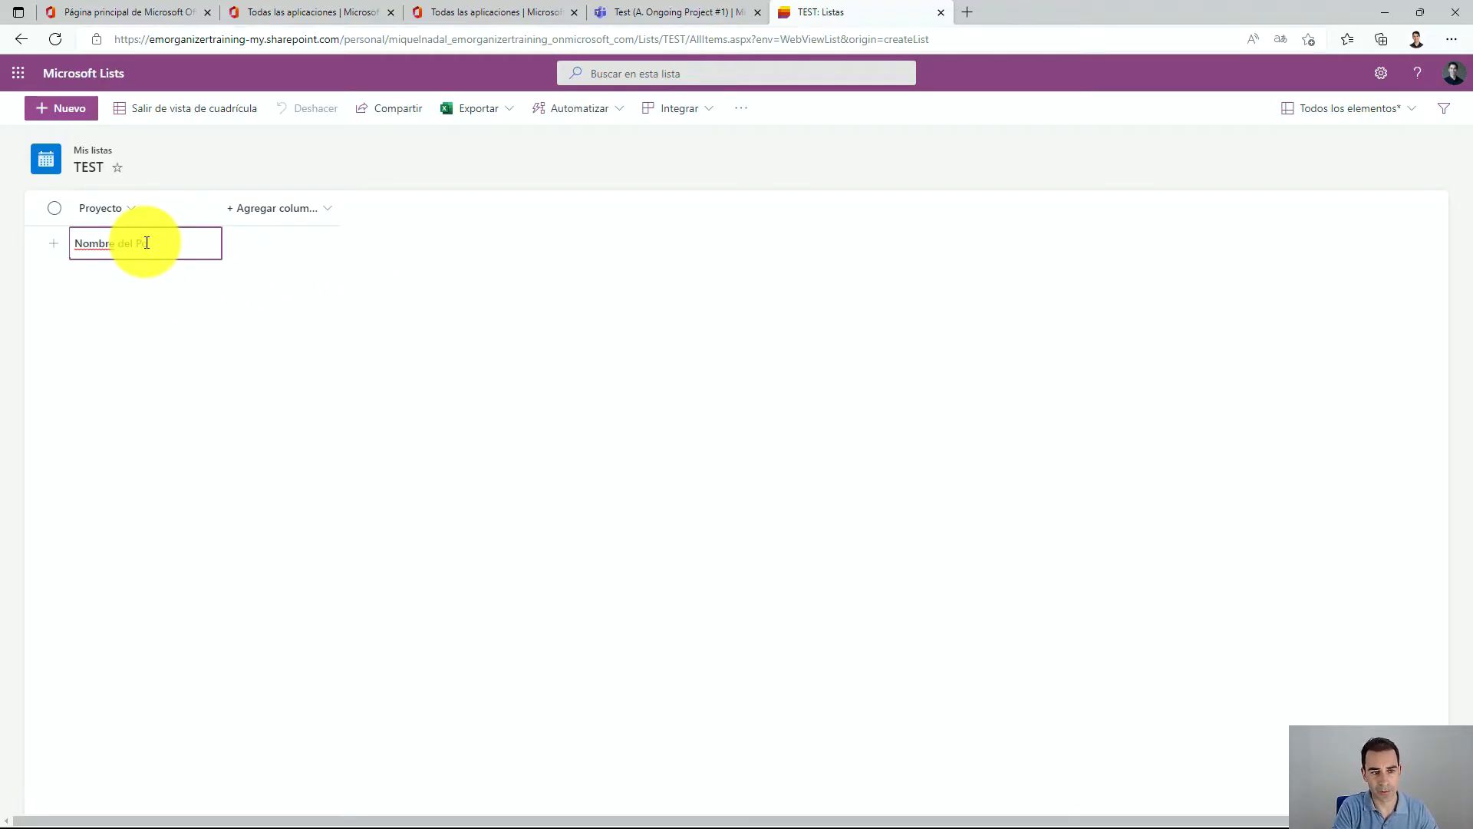
type("royecto ")
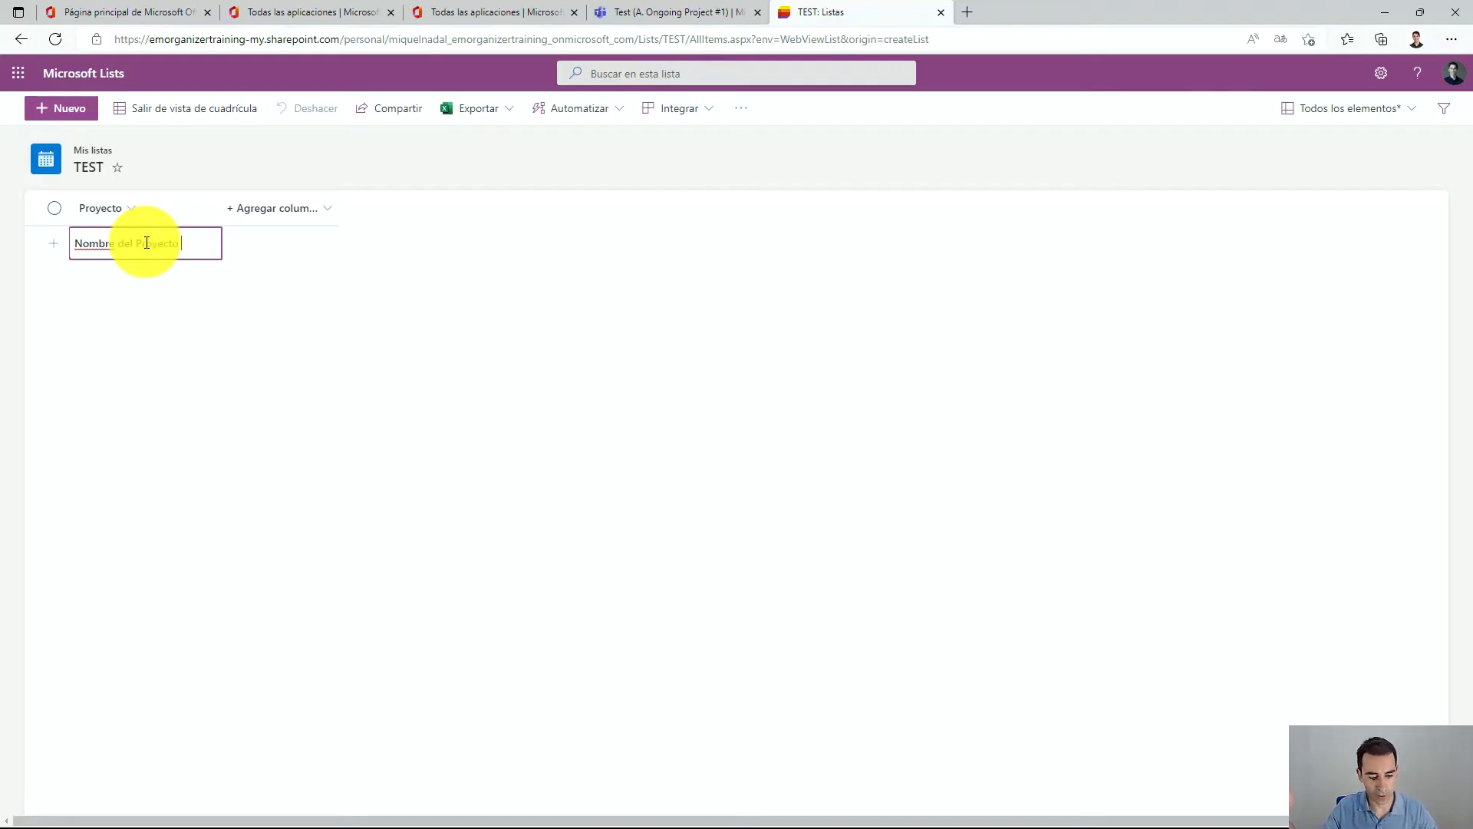
type("1")
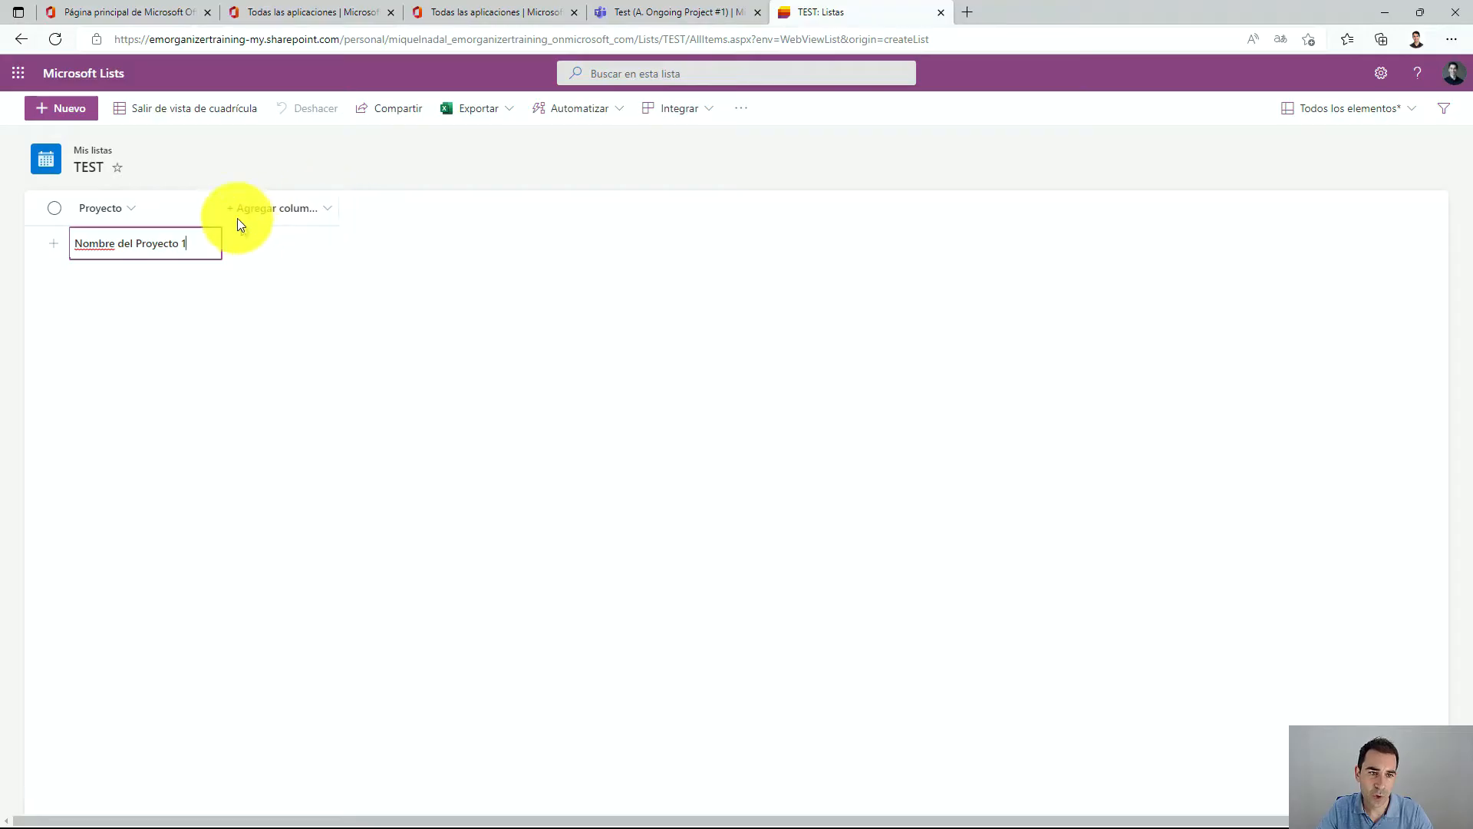
mouse_move(221, 207)
left_mouse_down()
mouse_move(395, 207)
mouse_move(220, 218)
left_mouse_up()
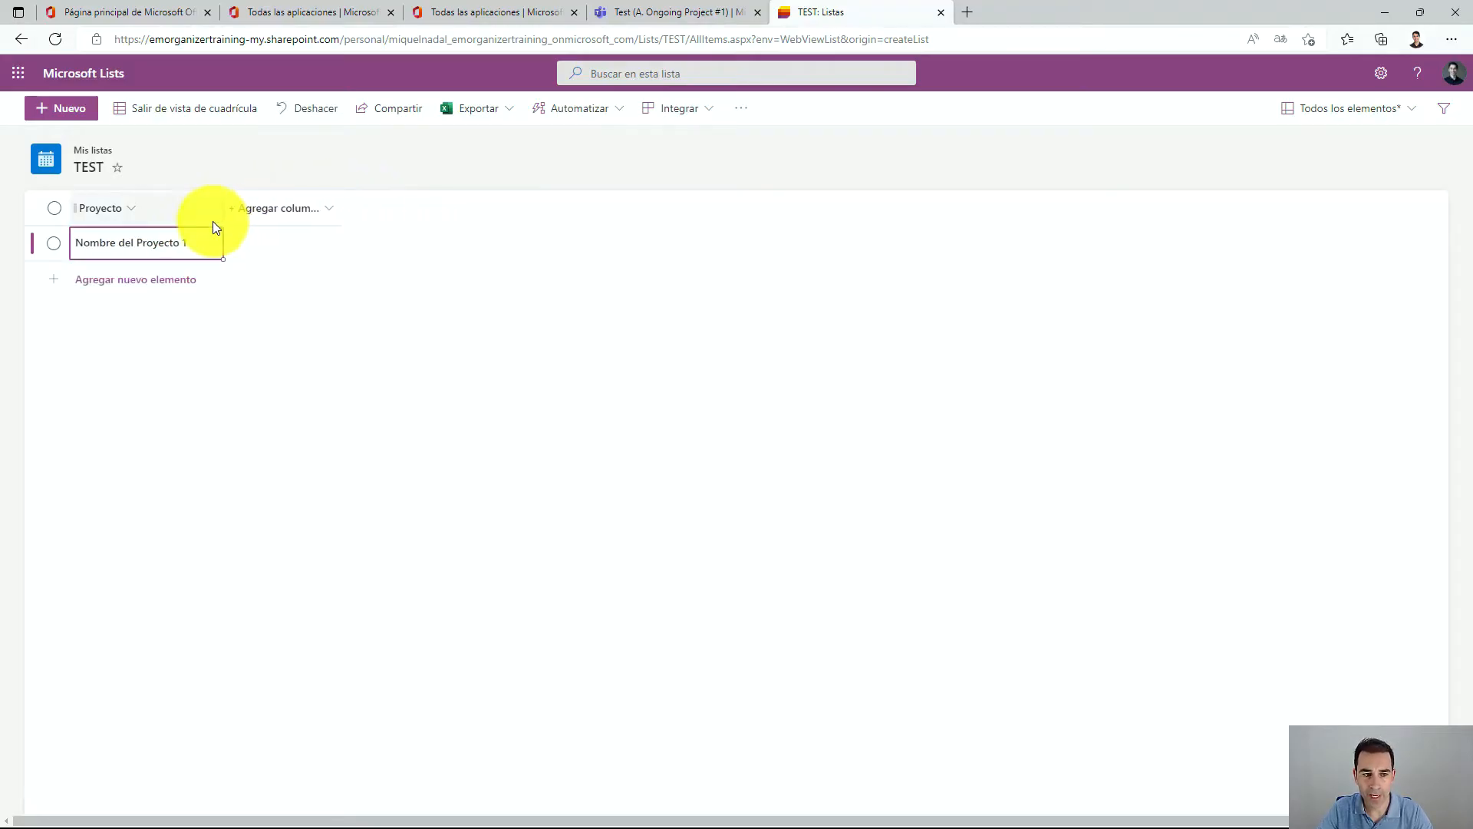
left_click(213, 222)
left_click(274, 293)
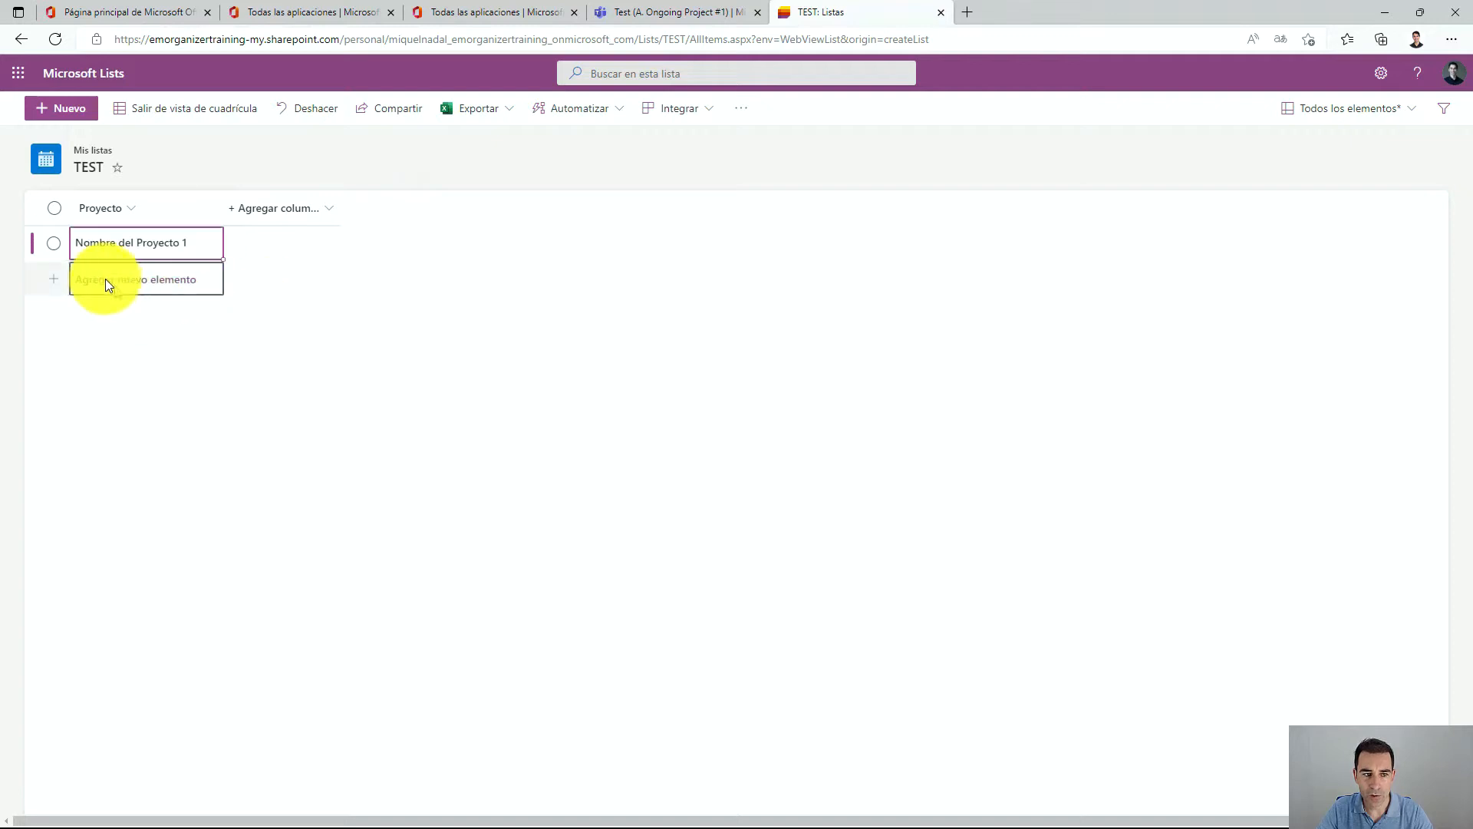
left_click(54, 242)
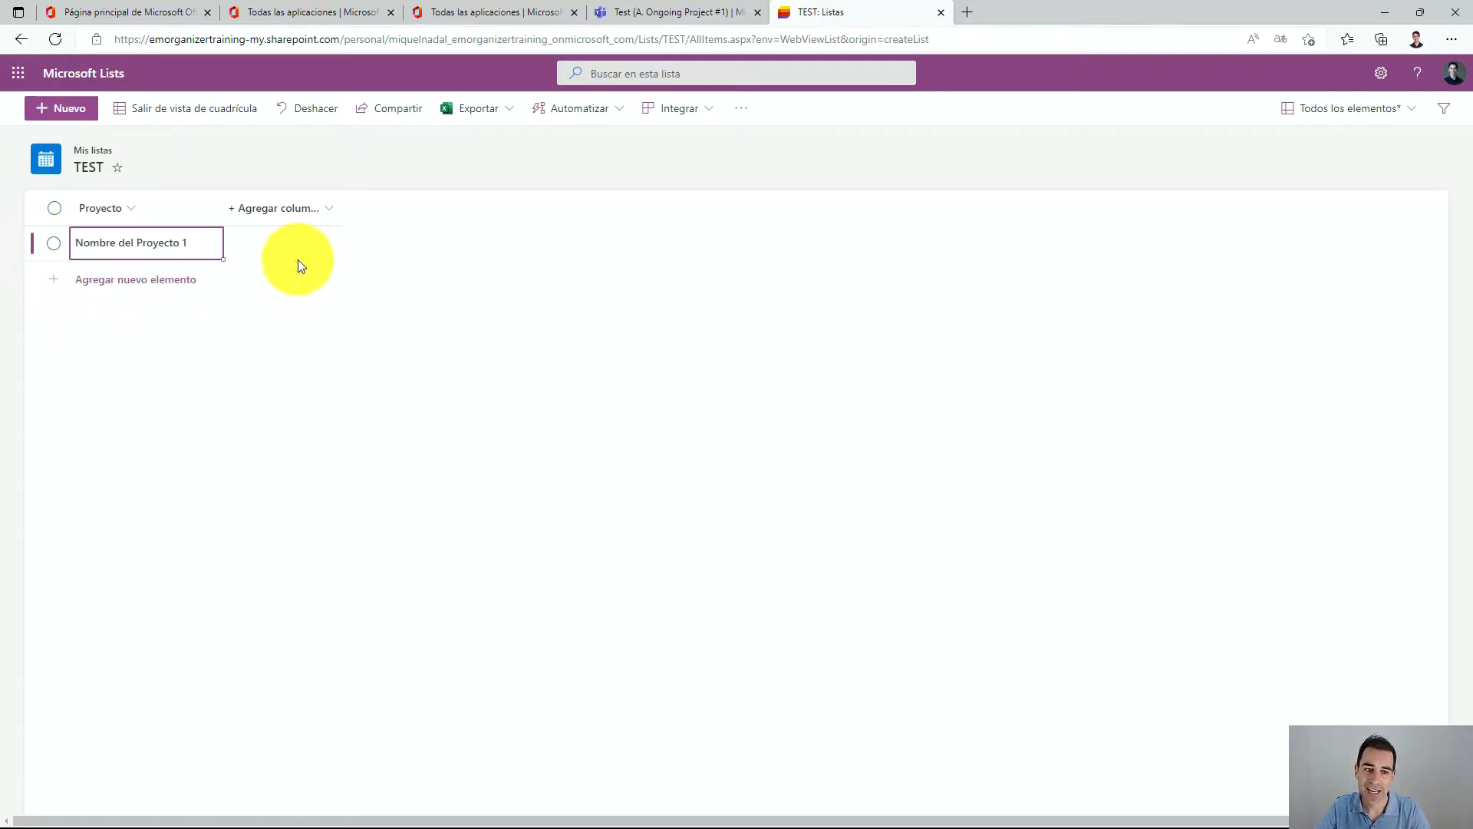
Add a single-line text column named Tareas to the list.
left_click(288, 215)
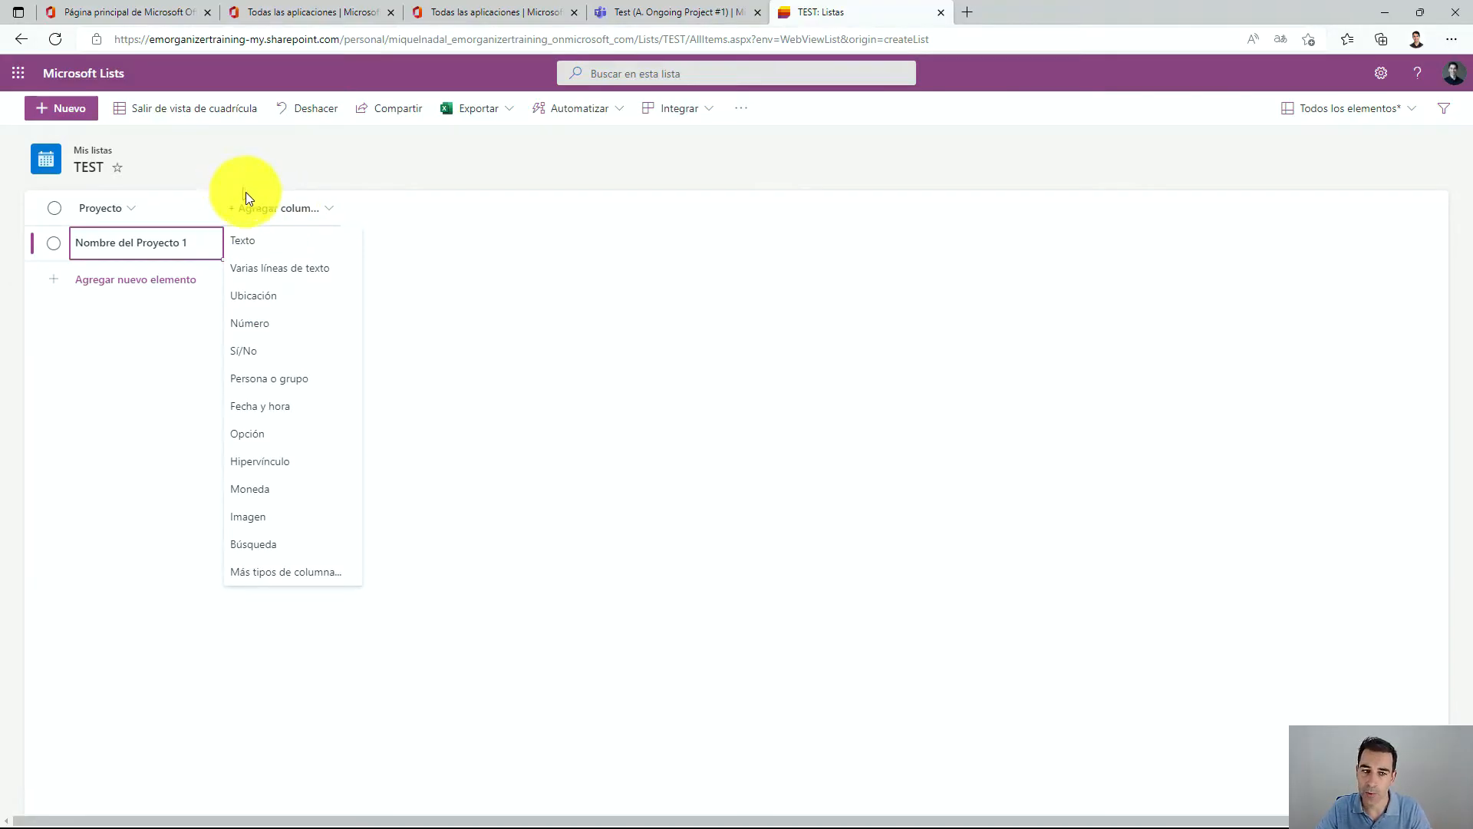
left_click(307, 244)
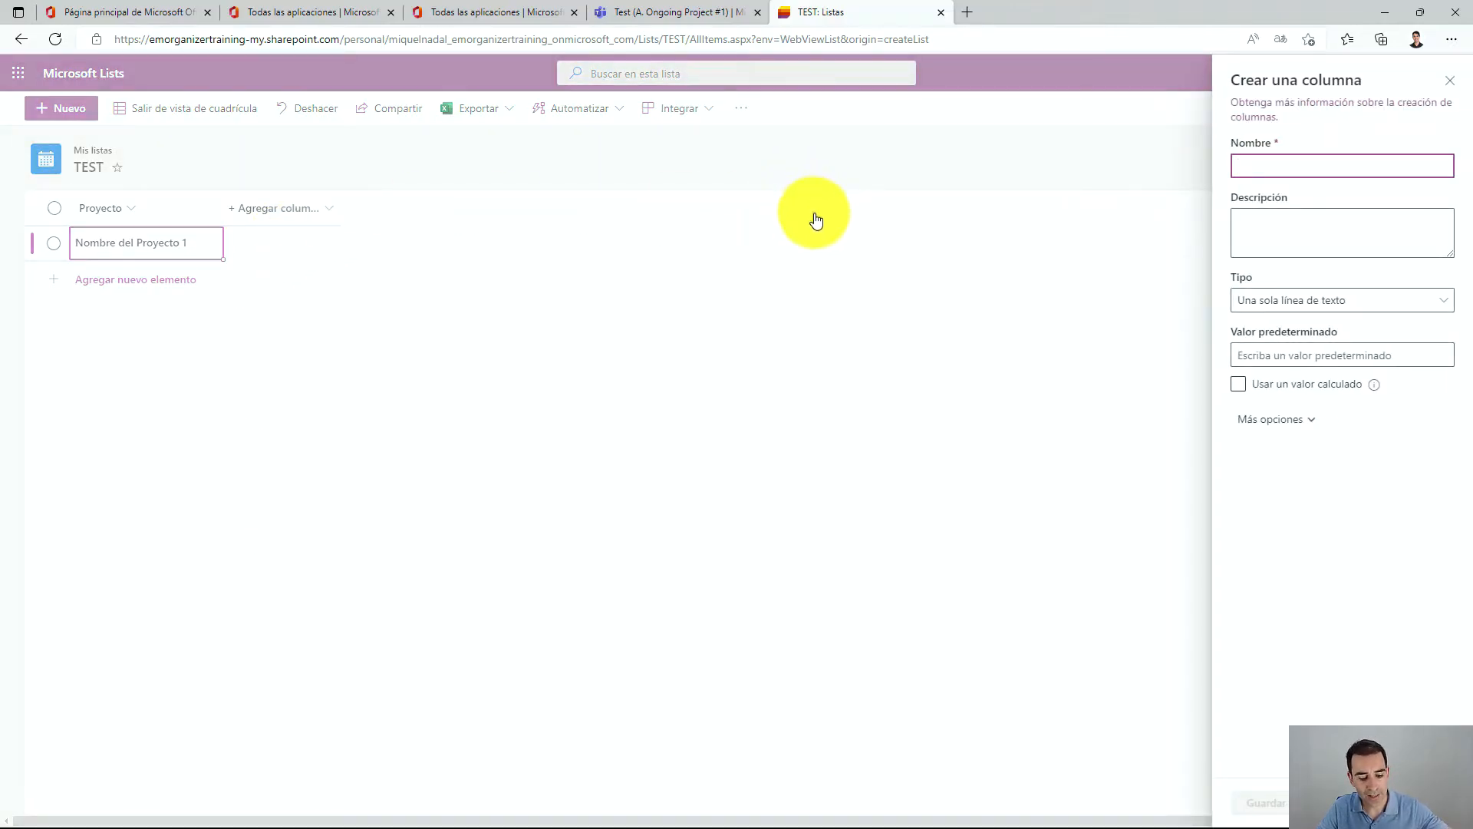
mouse_move(1282, 36)
left_mouse_down()
mouse_move(1243, 40)
mouse_move(1190, 516)
mouse_move(1450, 480)
mouse_move(1429, 107)
left_mouse_up()
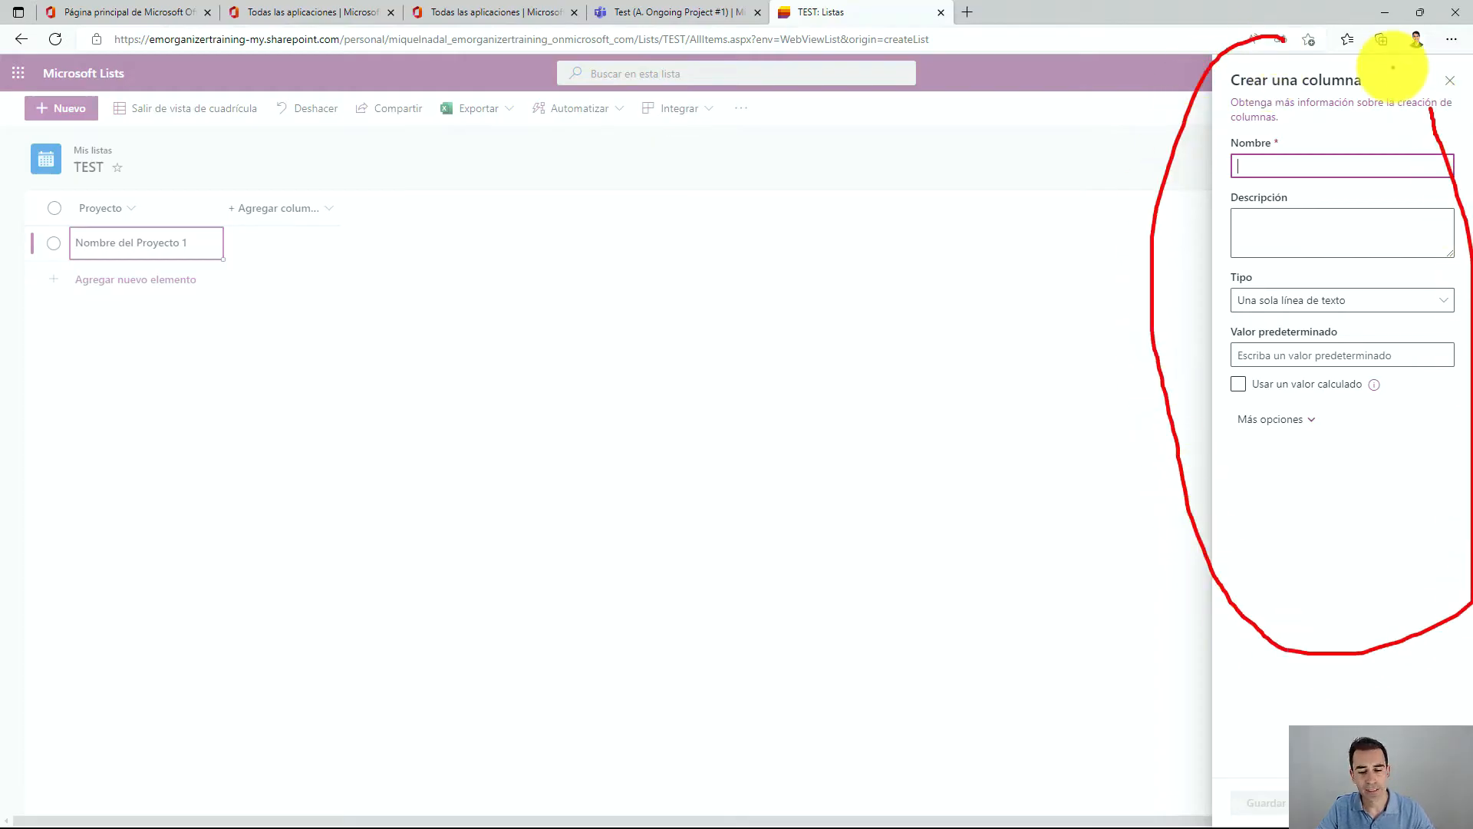
key("Escape")
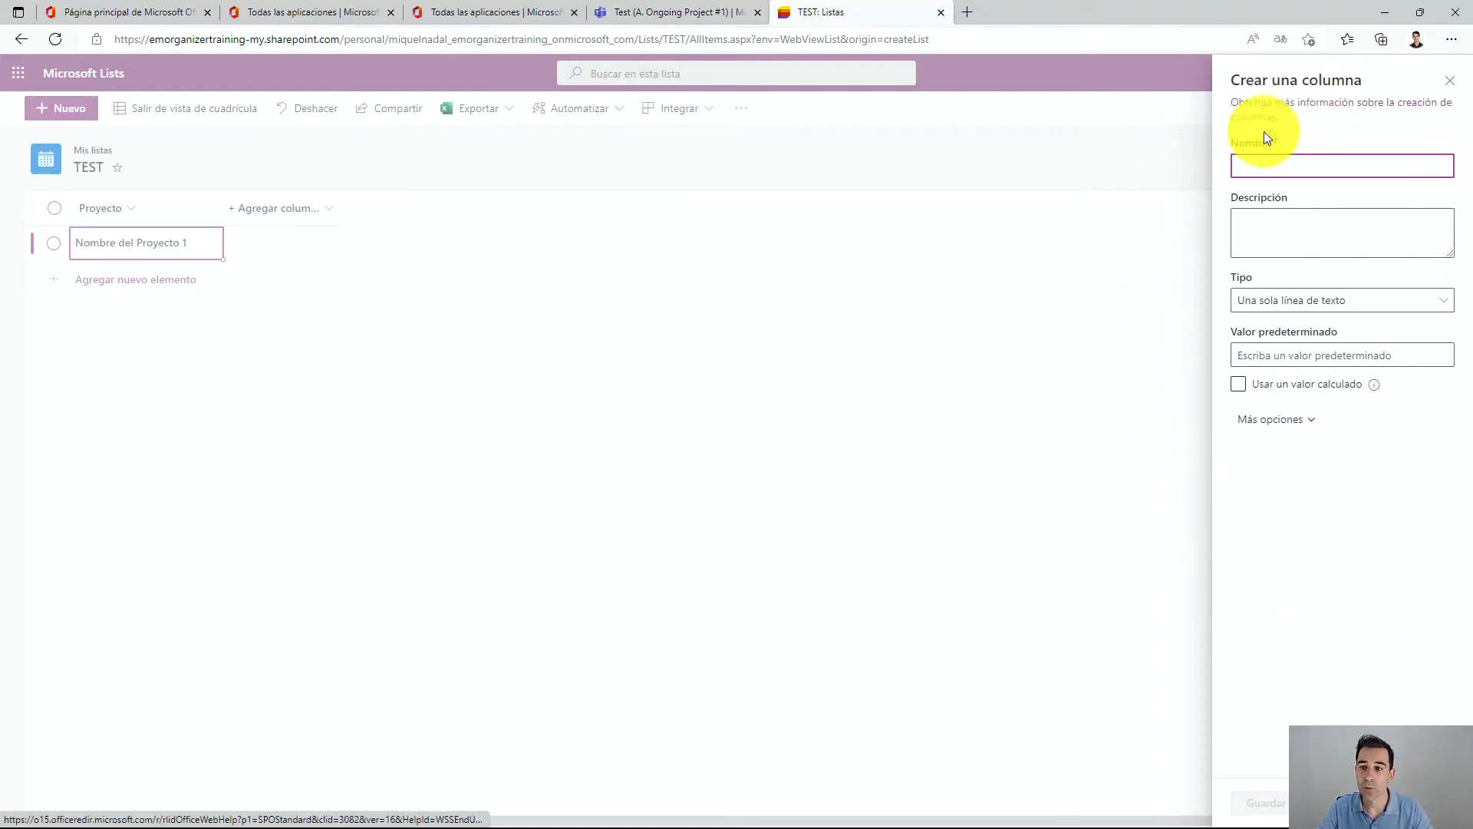
type("Ta")
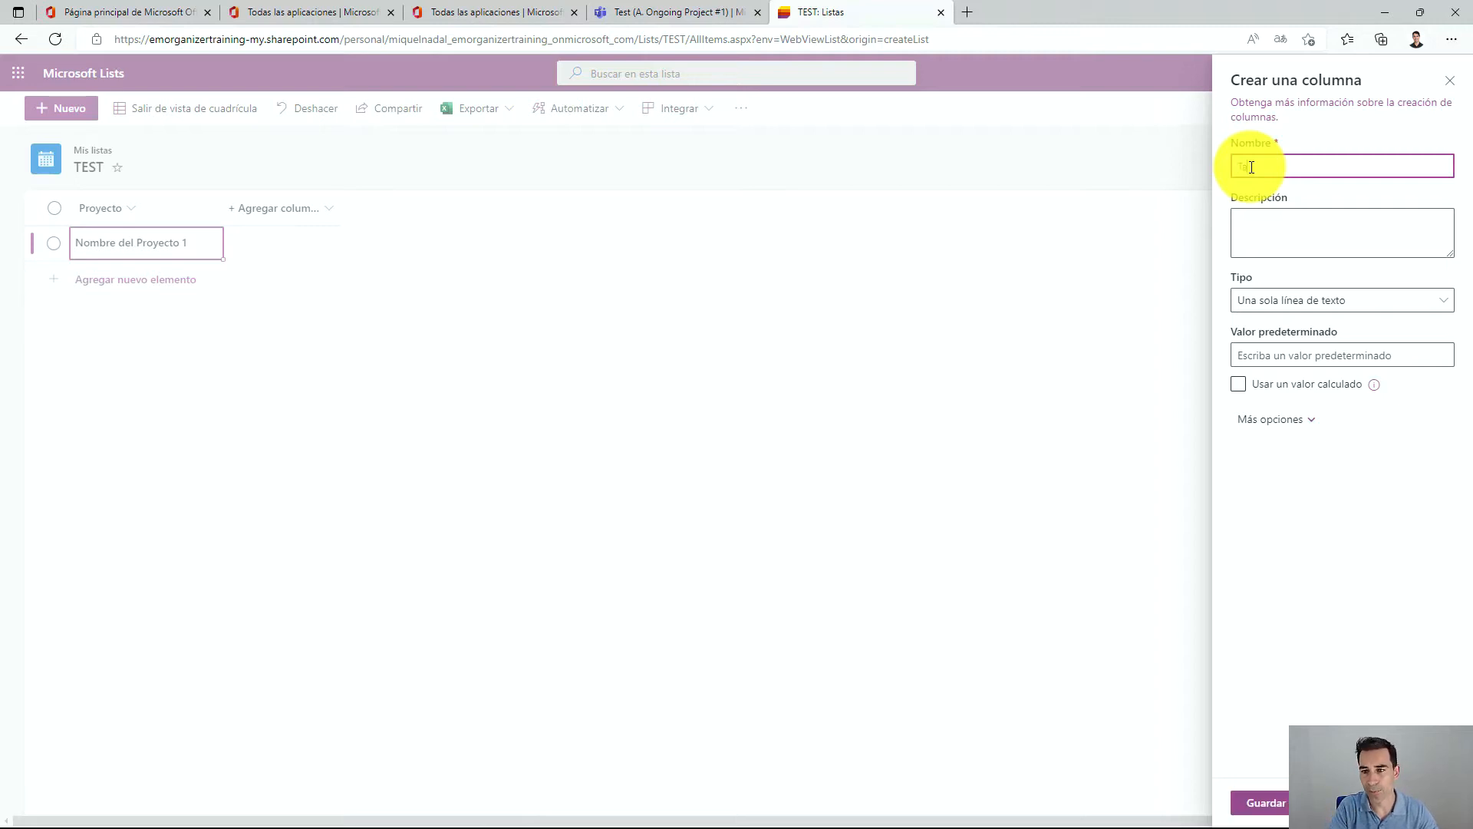
type("reas")
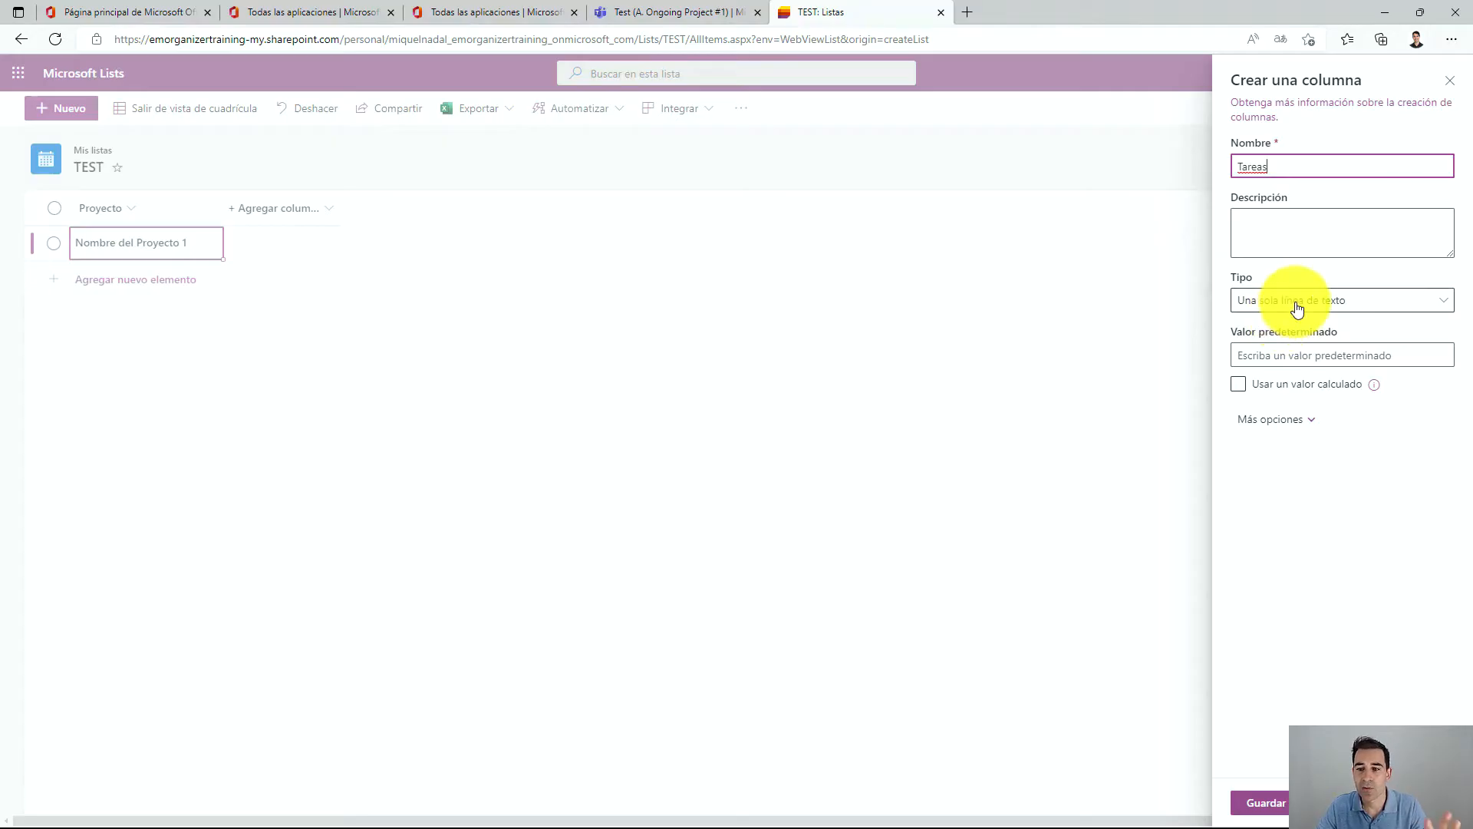
left_click(1331, 303)
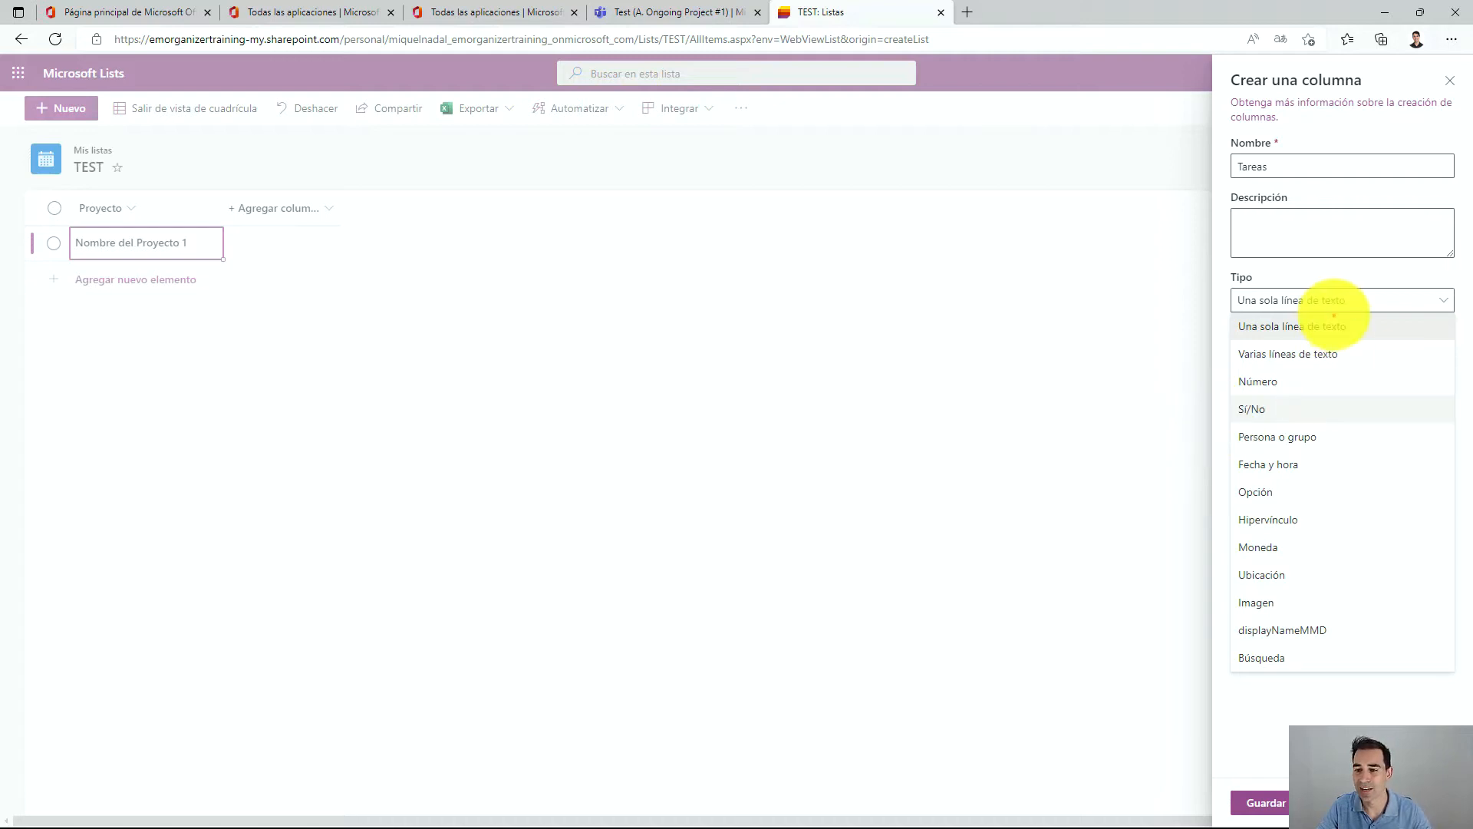
mouse_move(1338, 303)
left_mouse_down()
mouse_move(1233, 361)
mouse_move(1371, 312)
left_mouse_up()
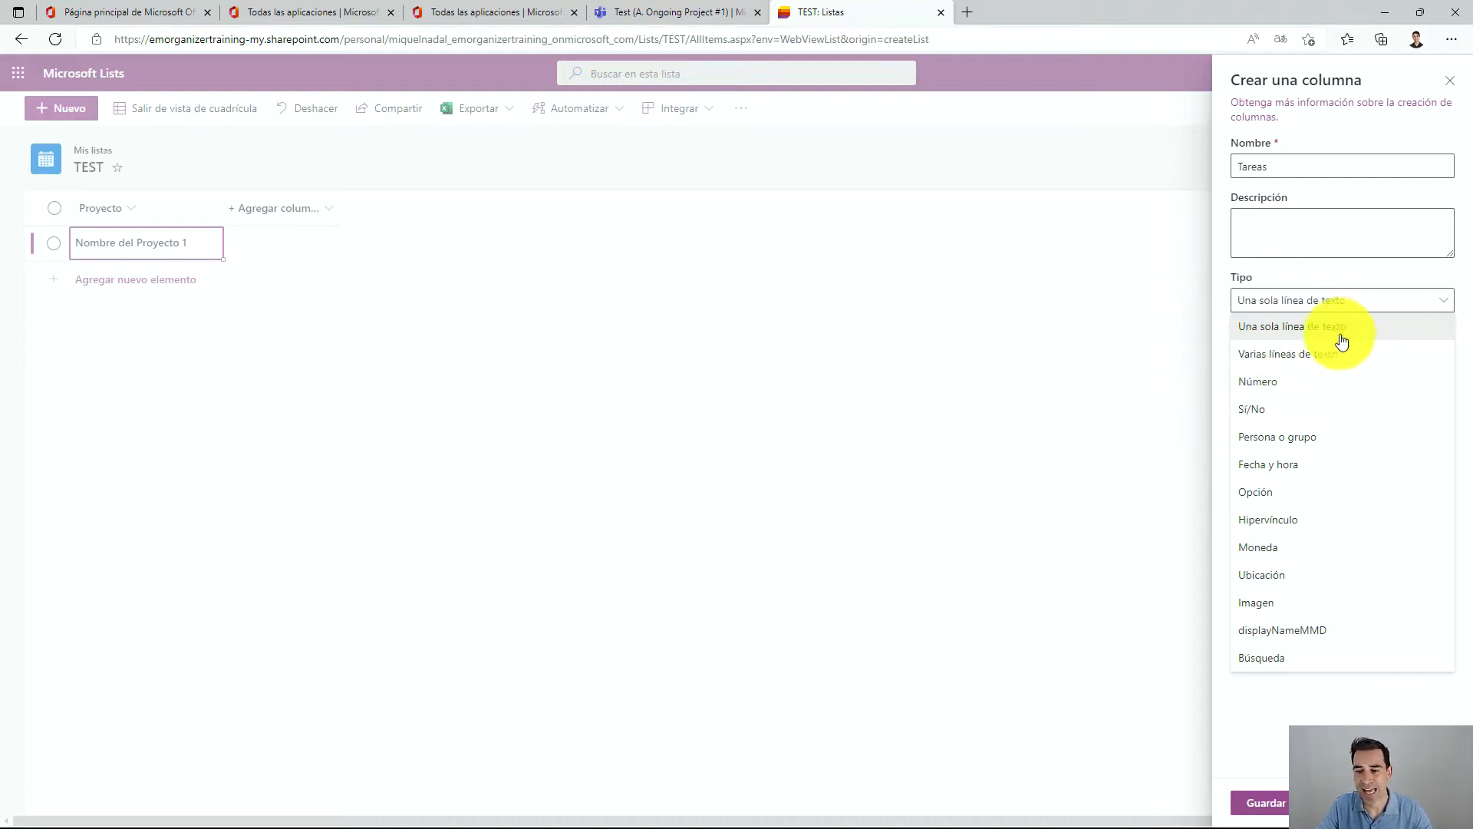
left_click(1263, 800)
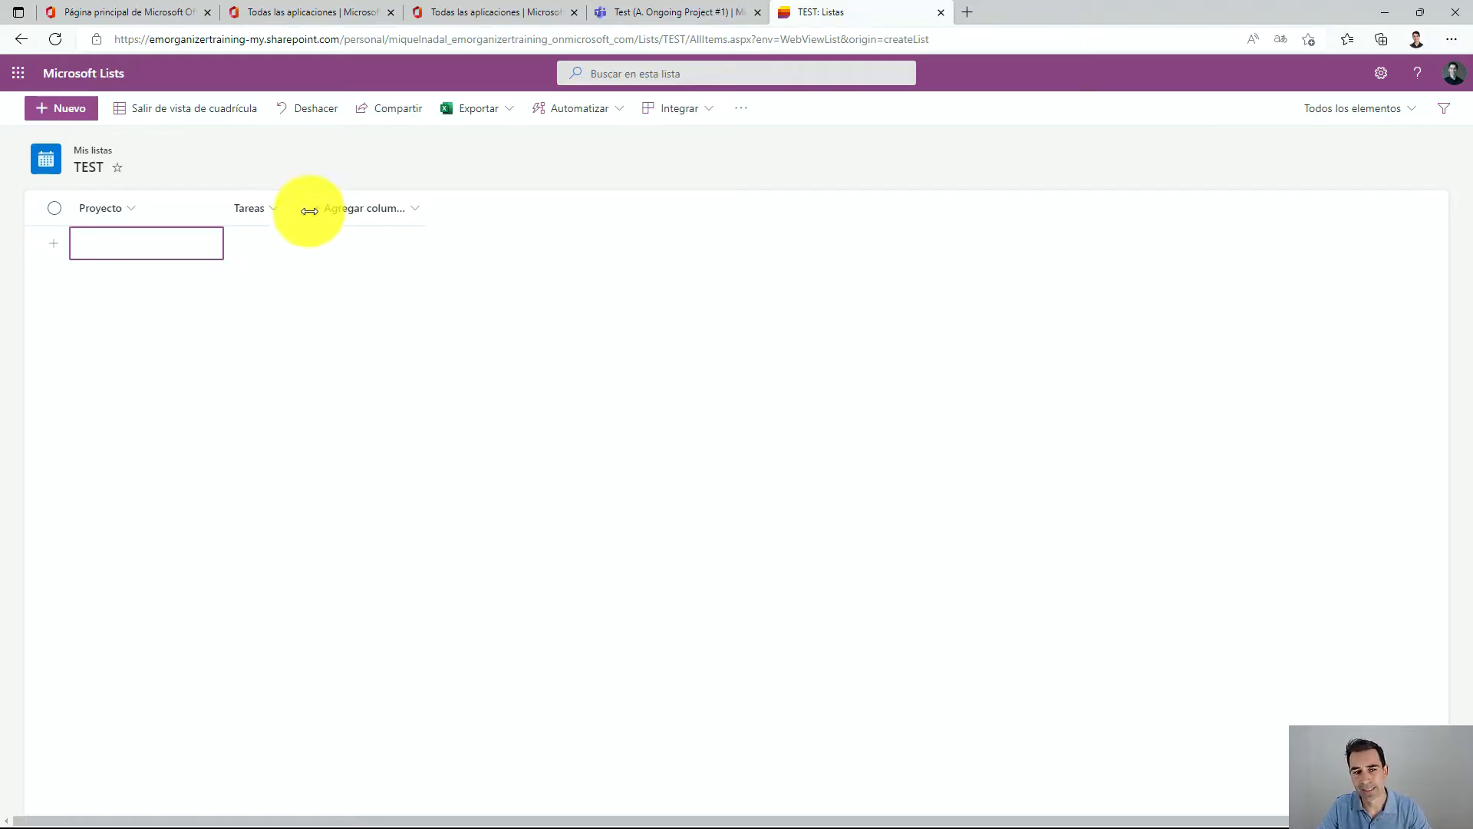
Widen the Tareas column and enter 'Hola qué tal' as the first item's task.
left_click_drag(308, 208, 438, 208)
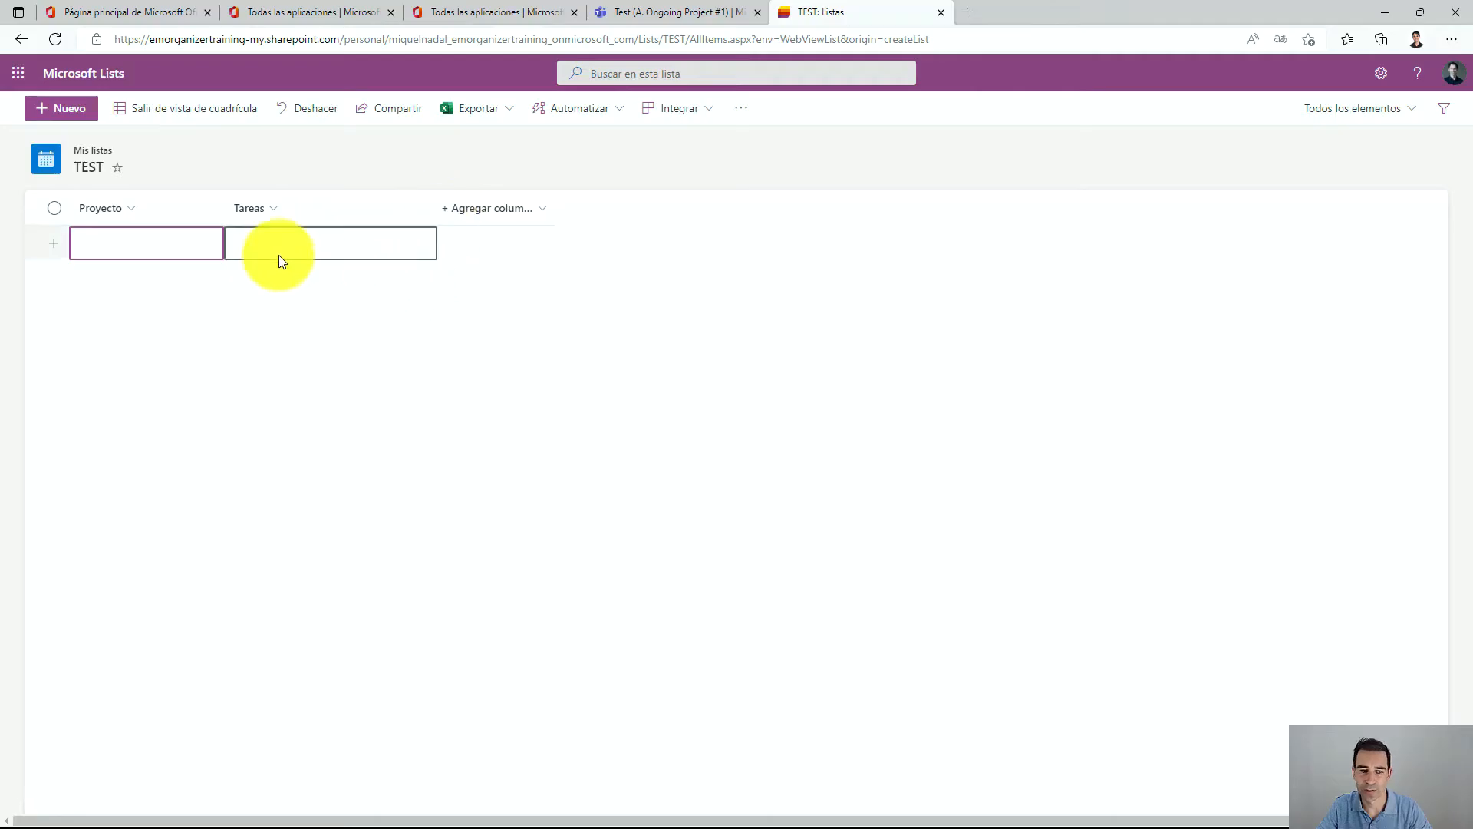
left_click(284, 254)
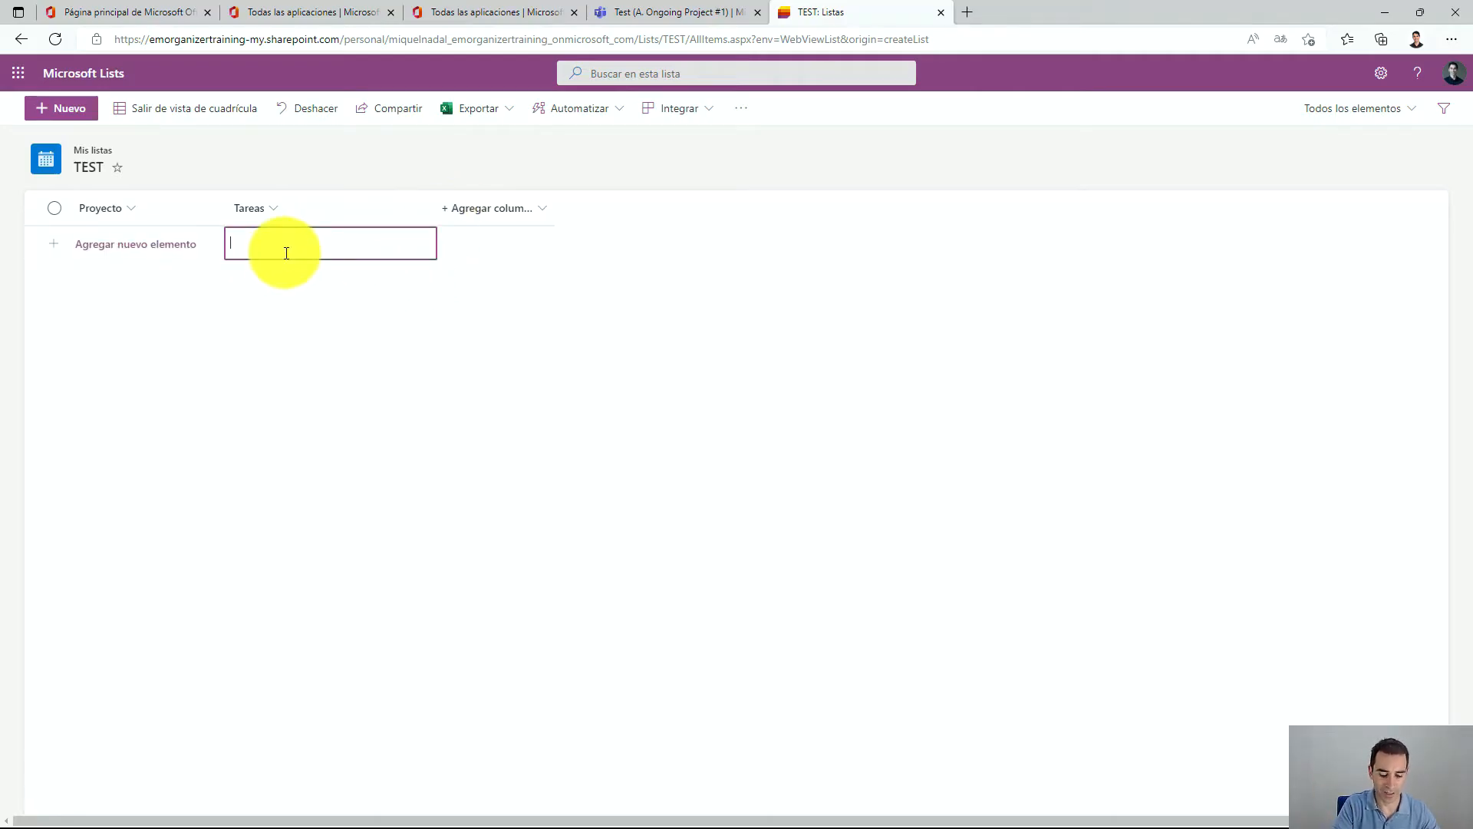
type("Hola qué tal")
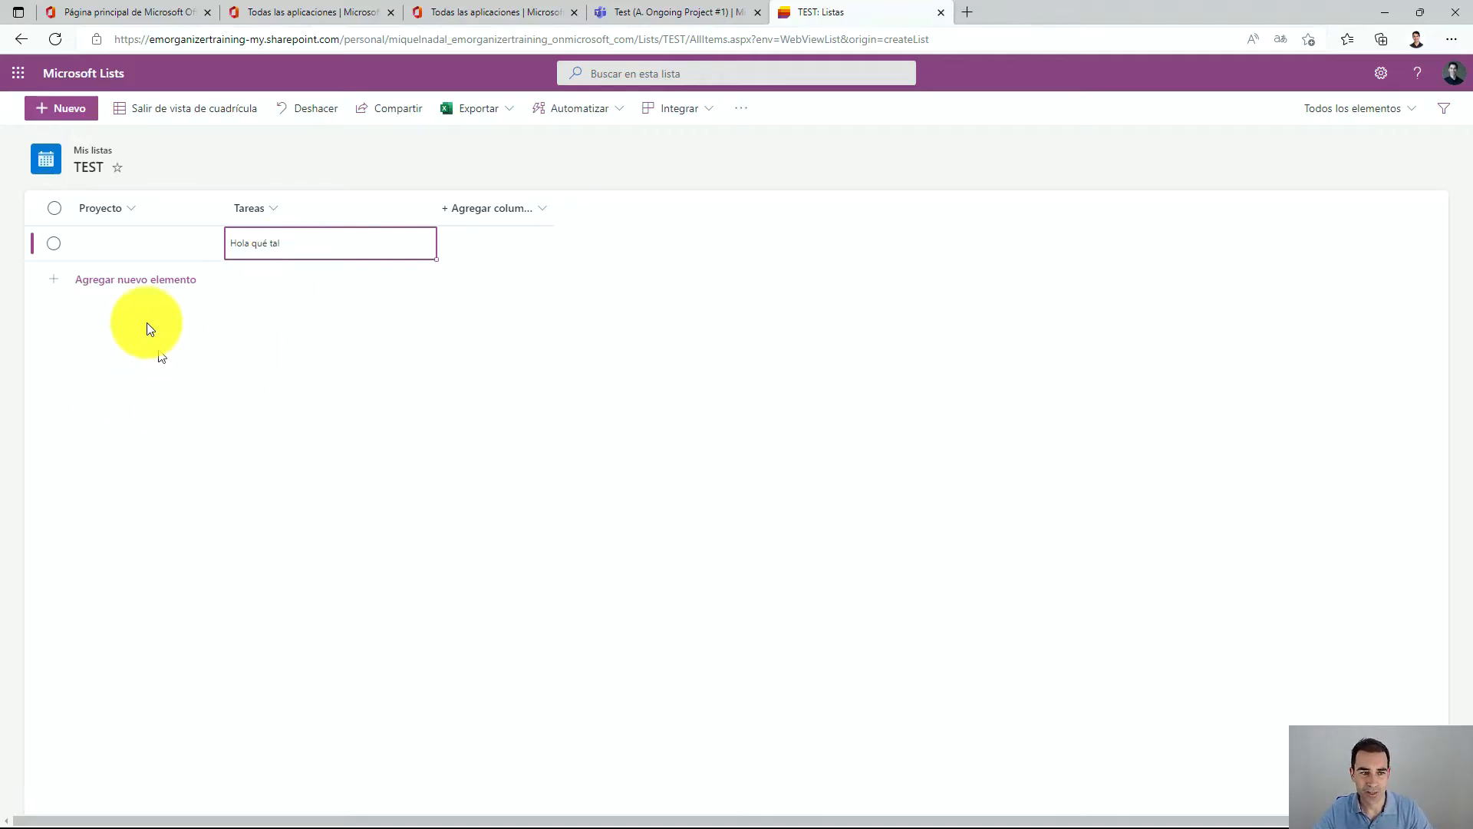
left_click(102, 242)
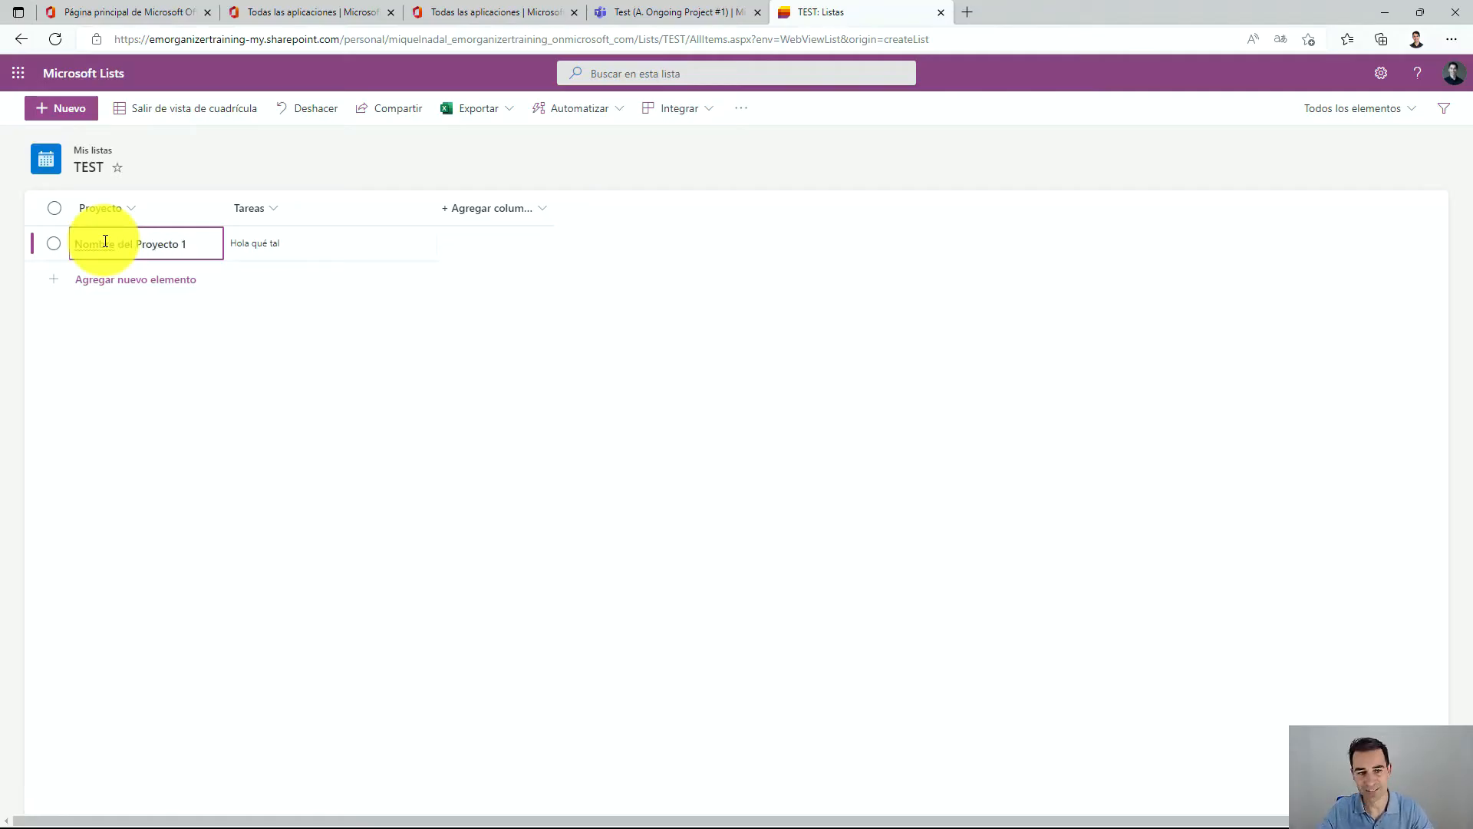
left_click(184, 426)
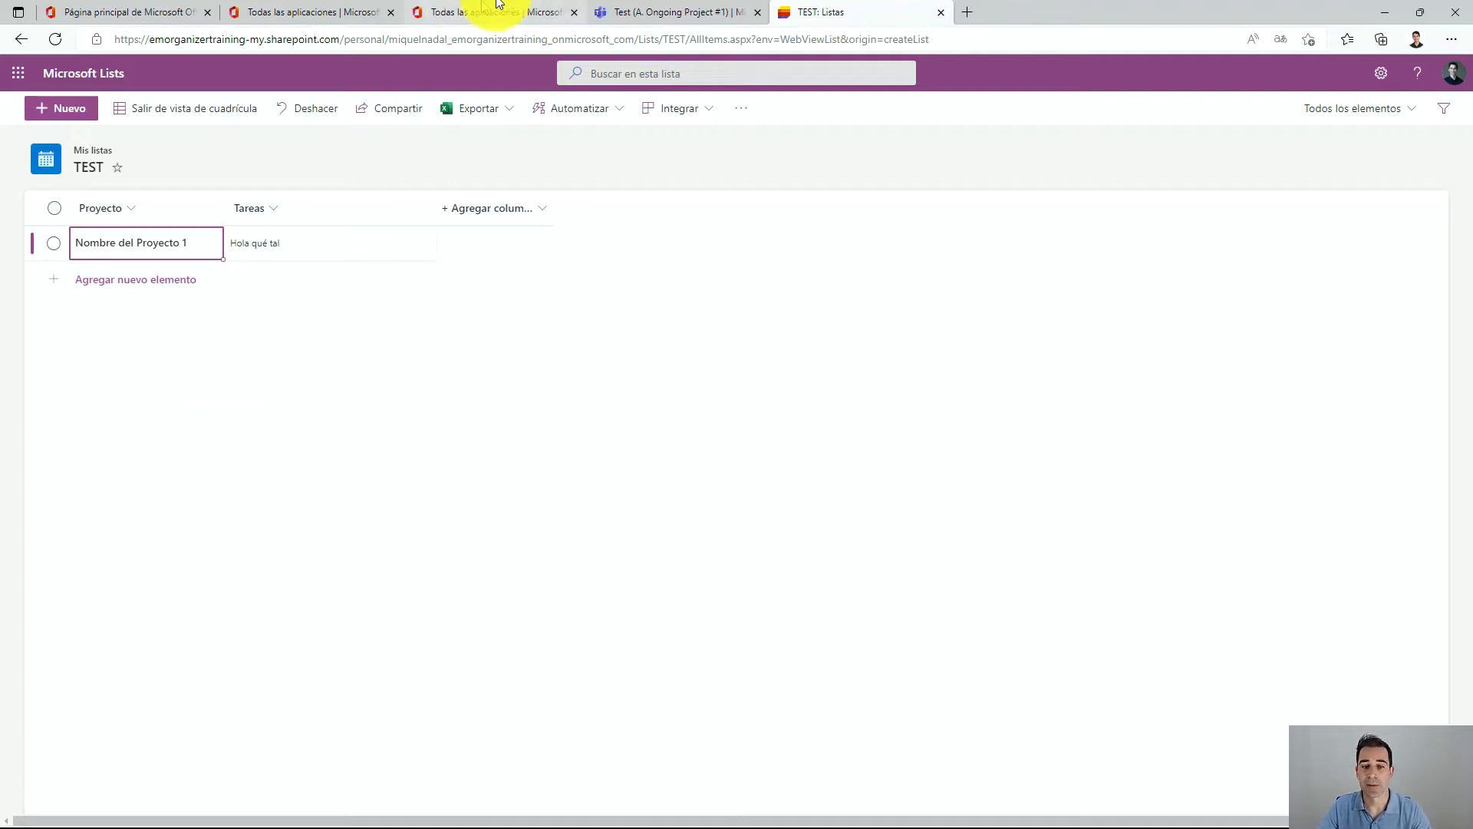
Add a Persona o grupo column named Responsable, reviewing its extra options before saving.
left_click(494, 222)
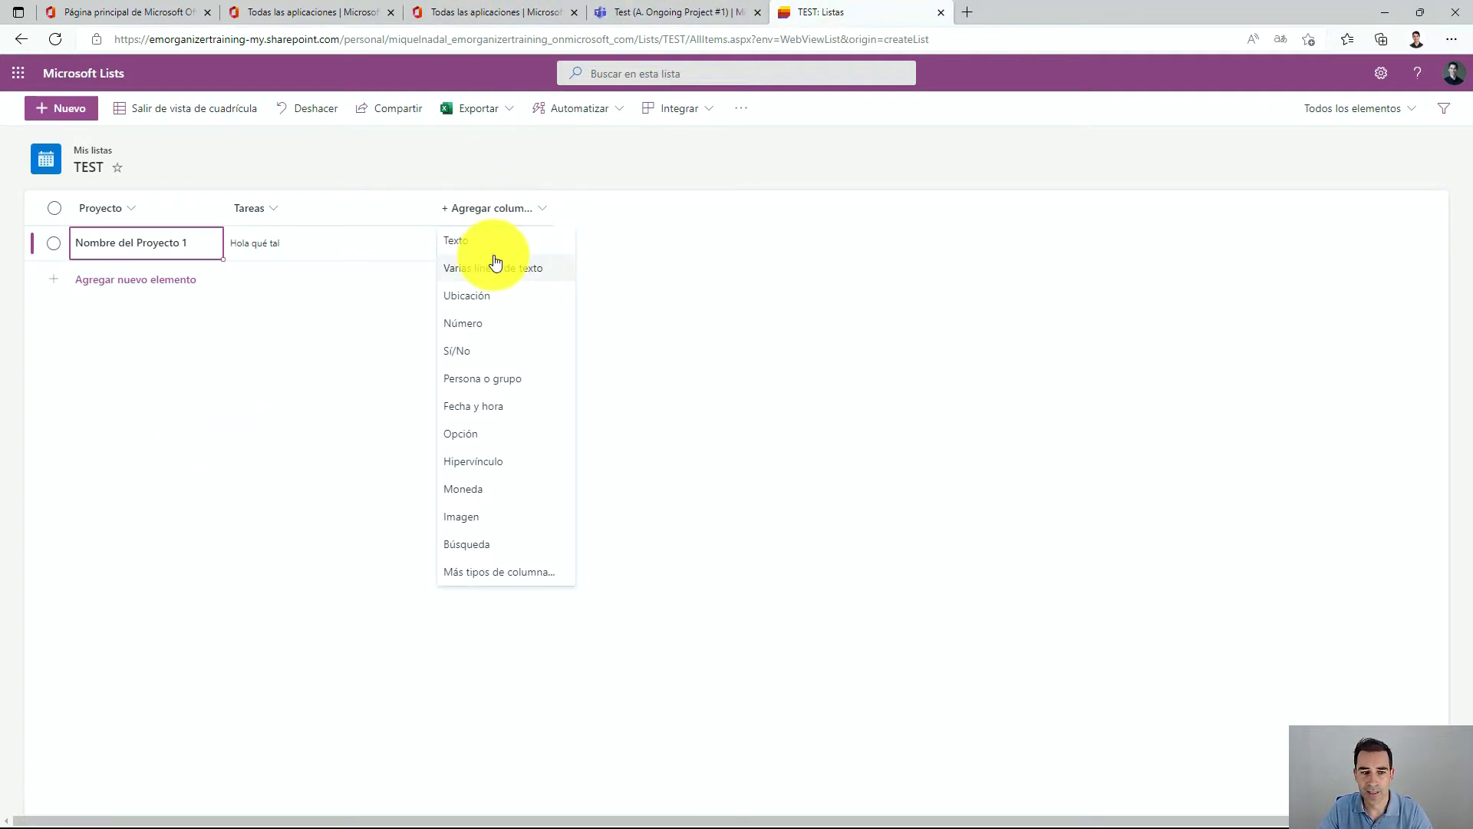
left_click(498, 378)
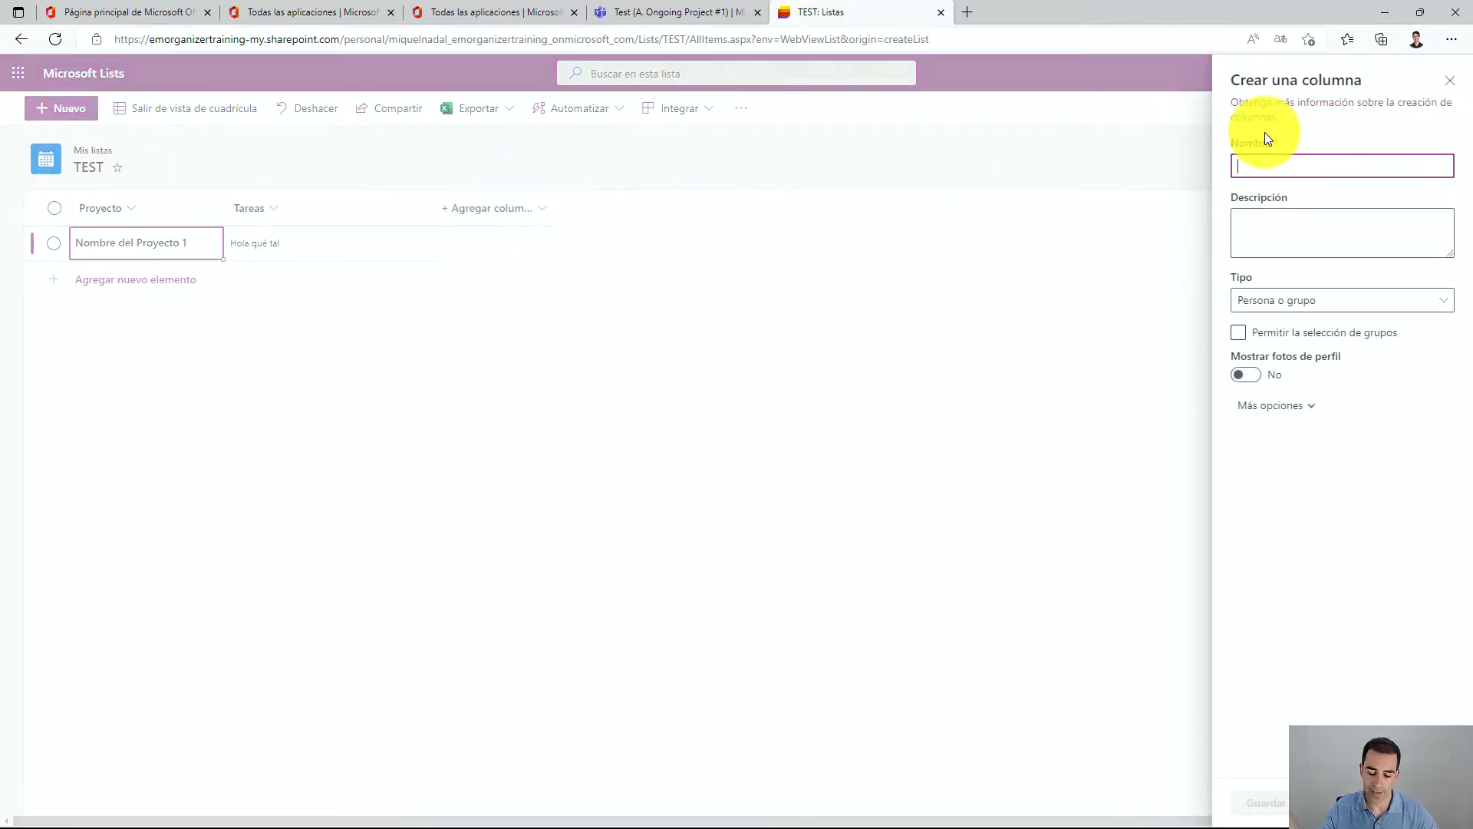
type("Responsable")
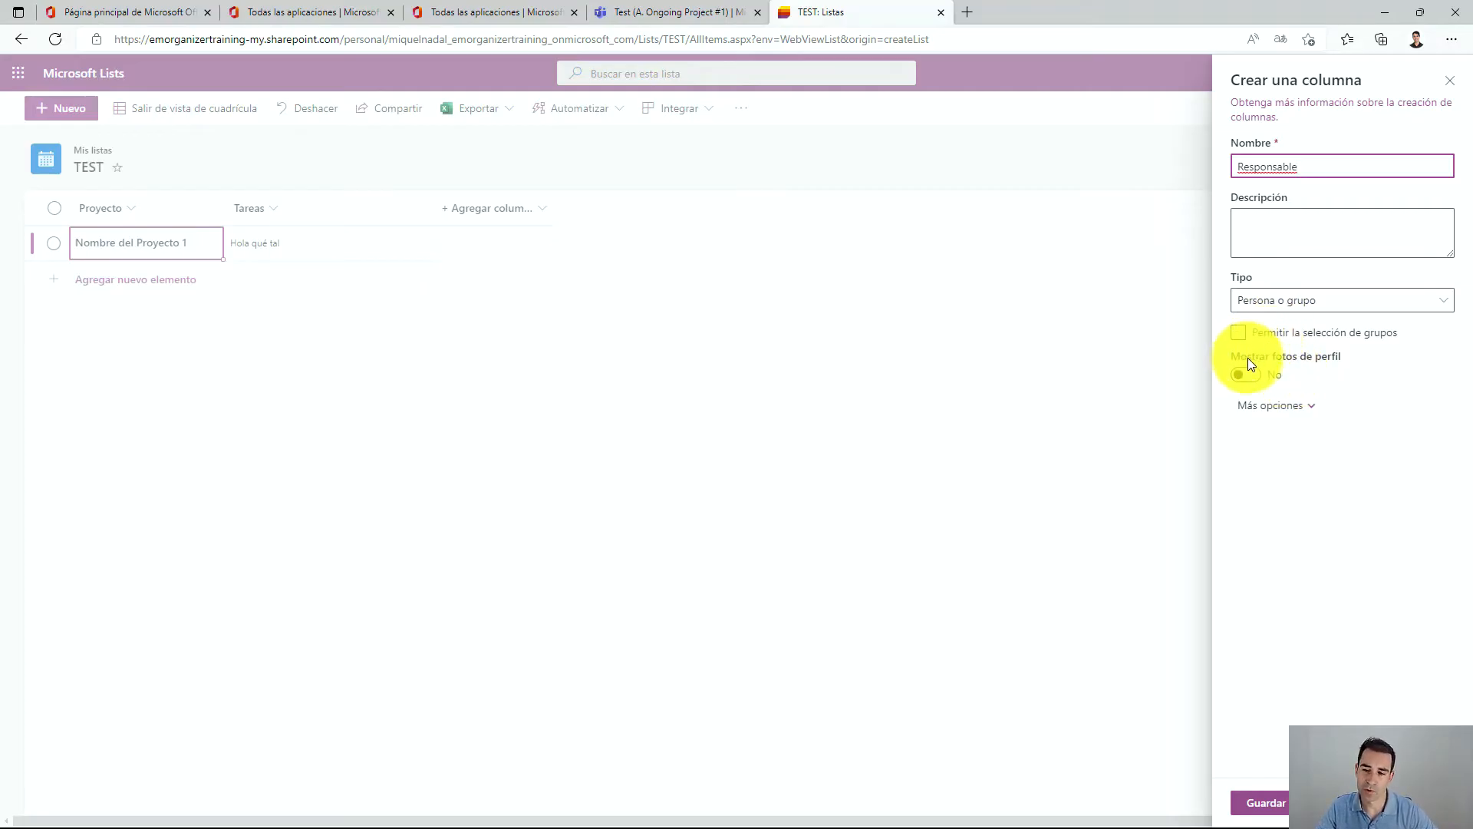
left_click(1281, 413)
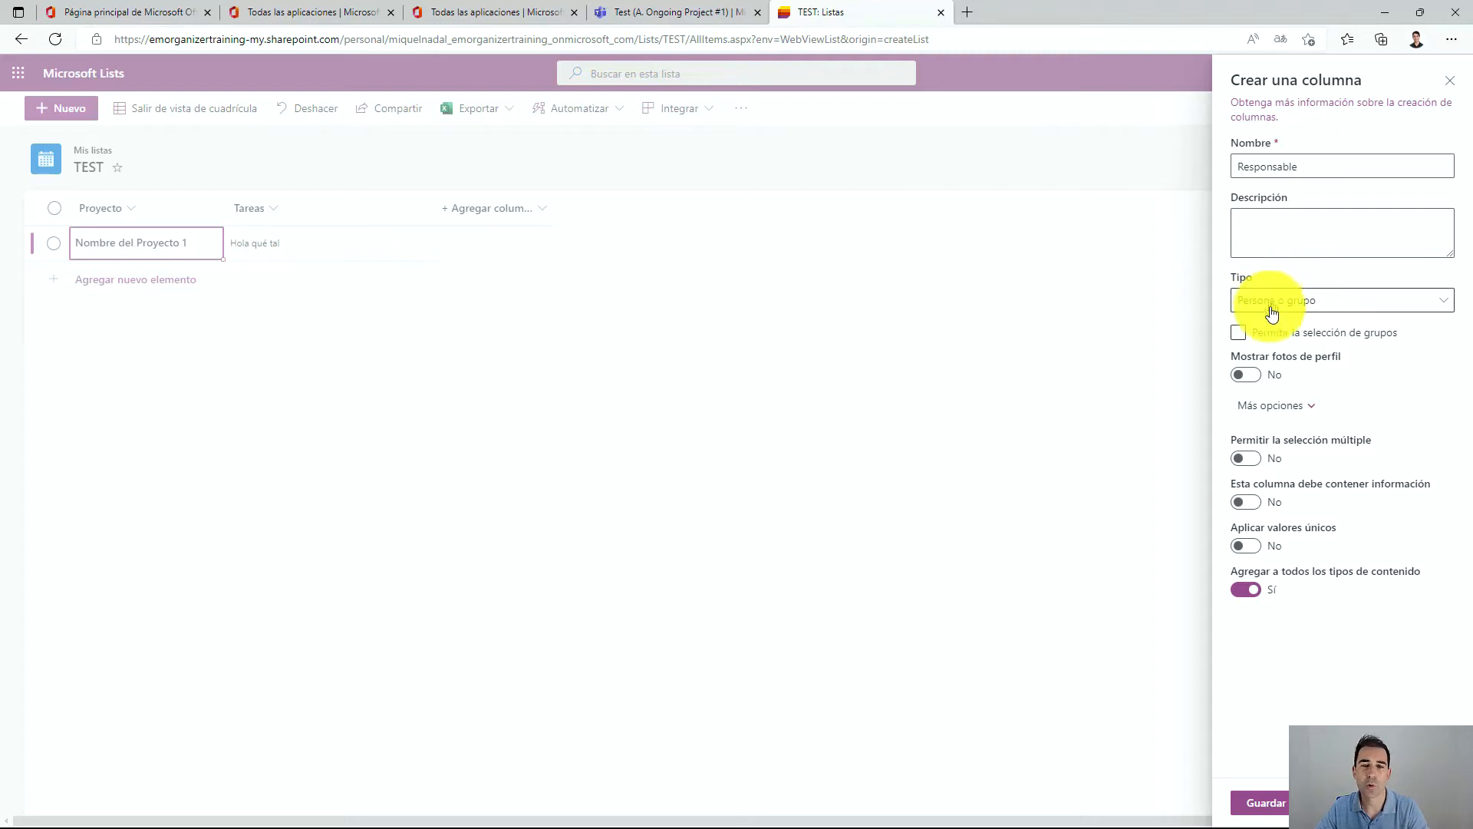
left_click(1213, 341)
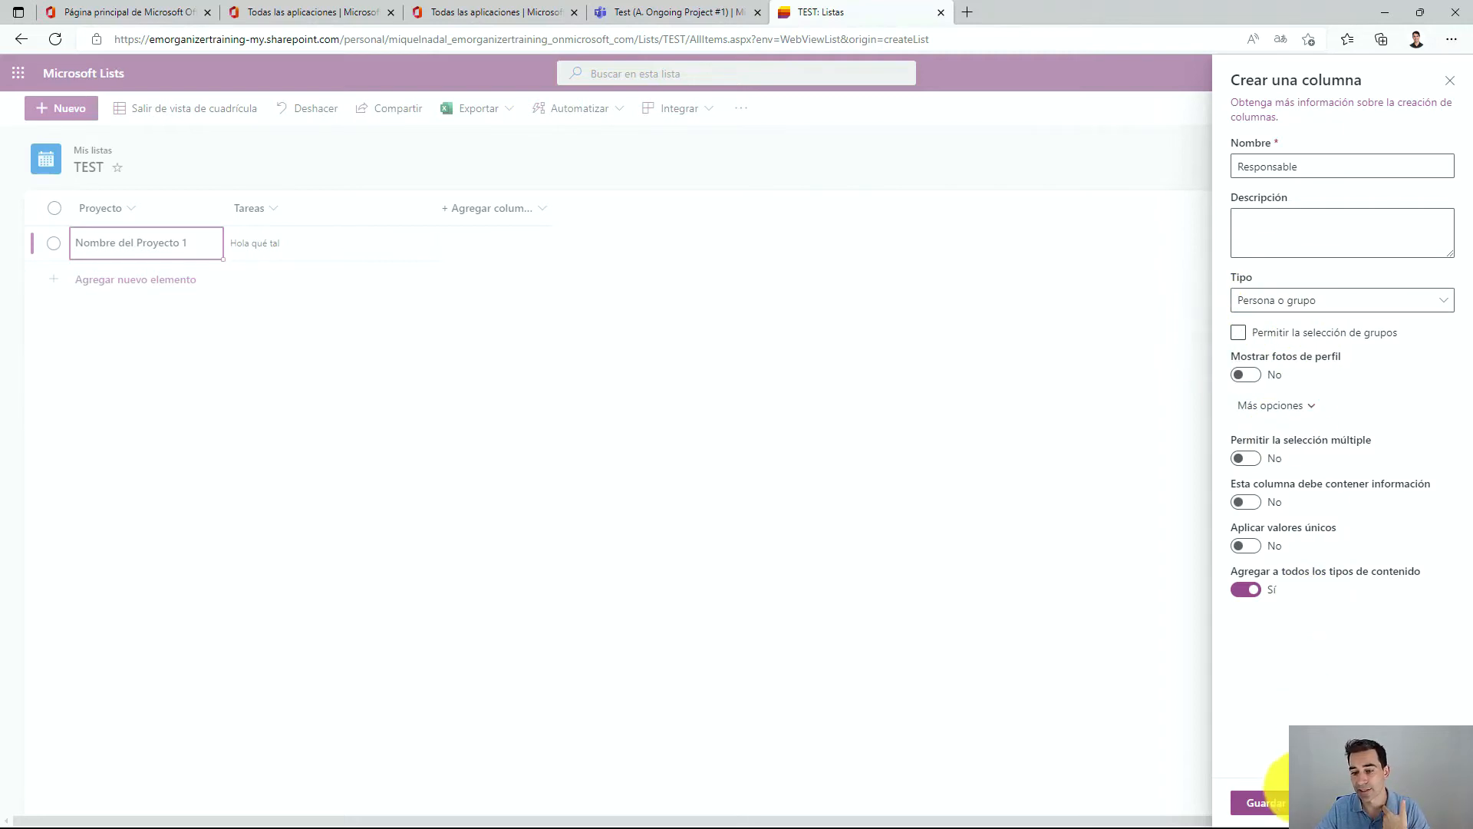
left_click(1262, 803)
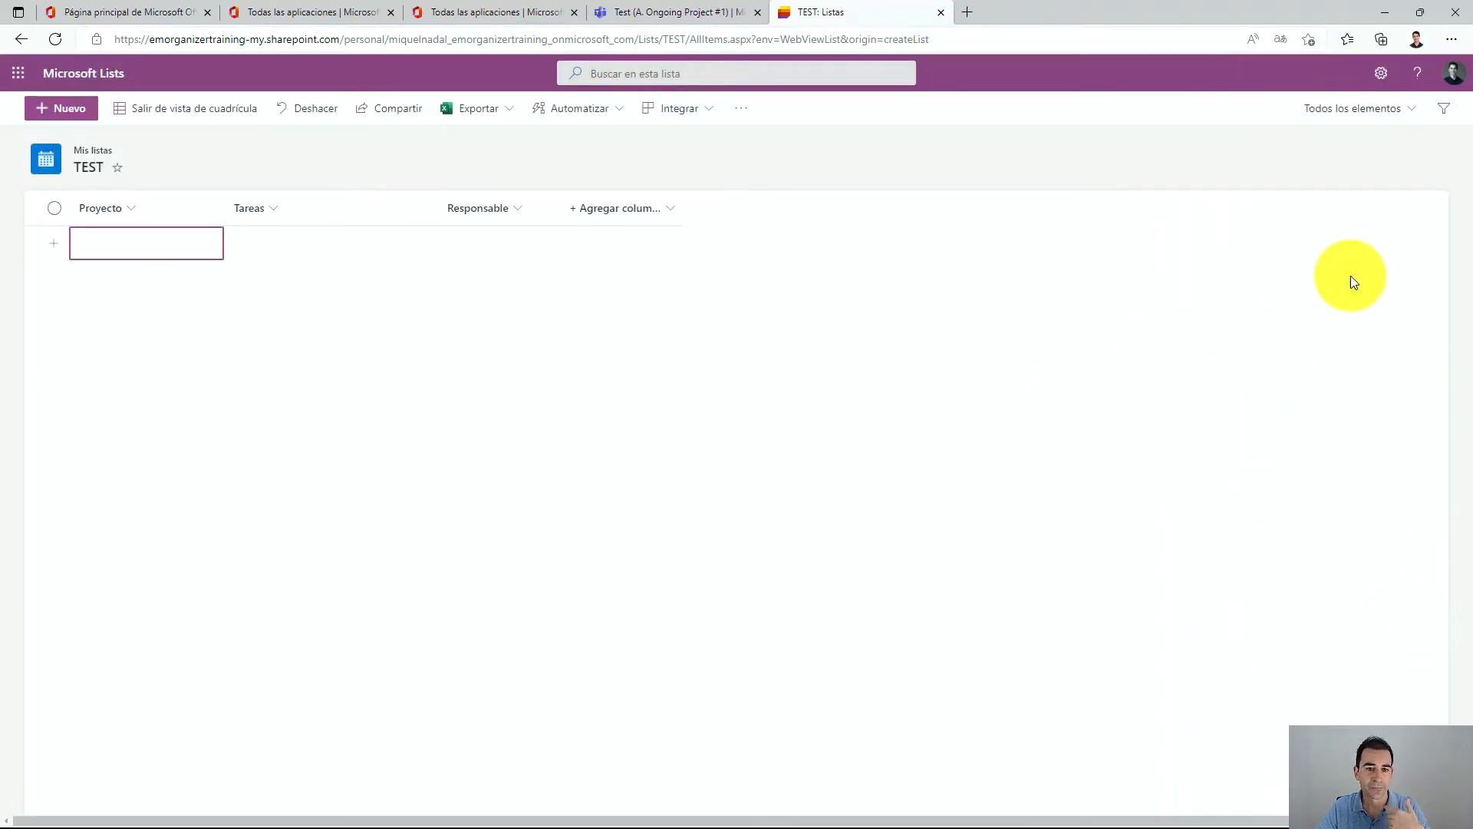
Widen the Responsable column and pick a person from the suggestions as the first item's Responsable.
left_click_drag(563, 204, 648, 197)
left_click(503, 234)
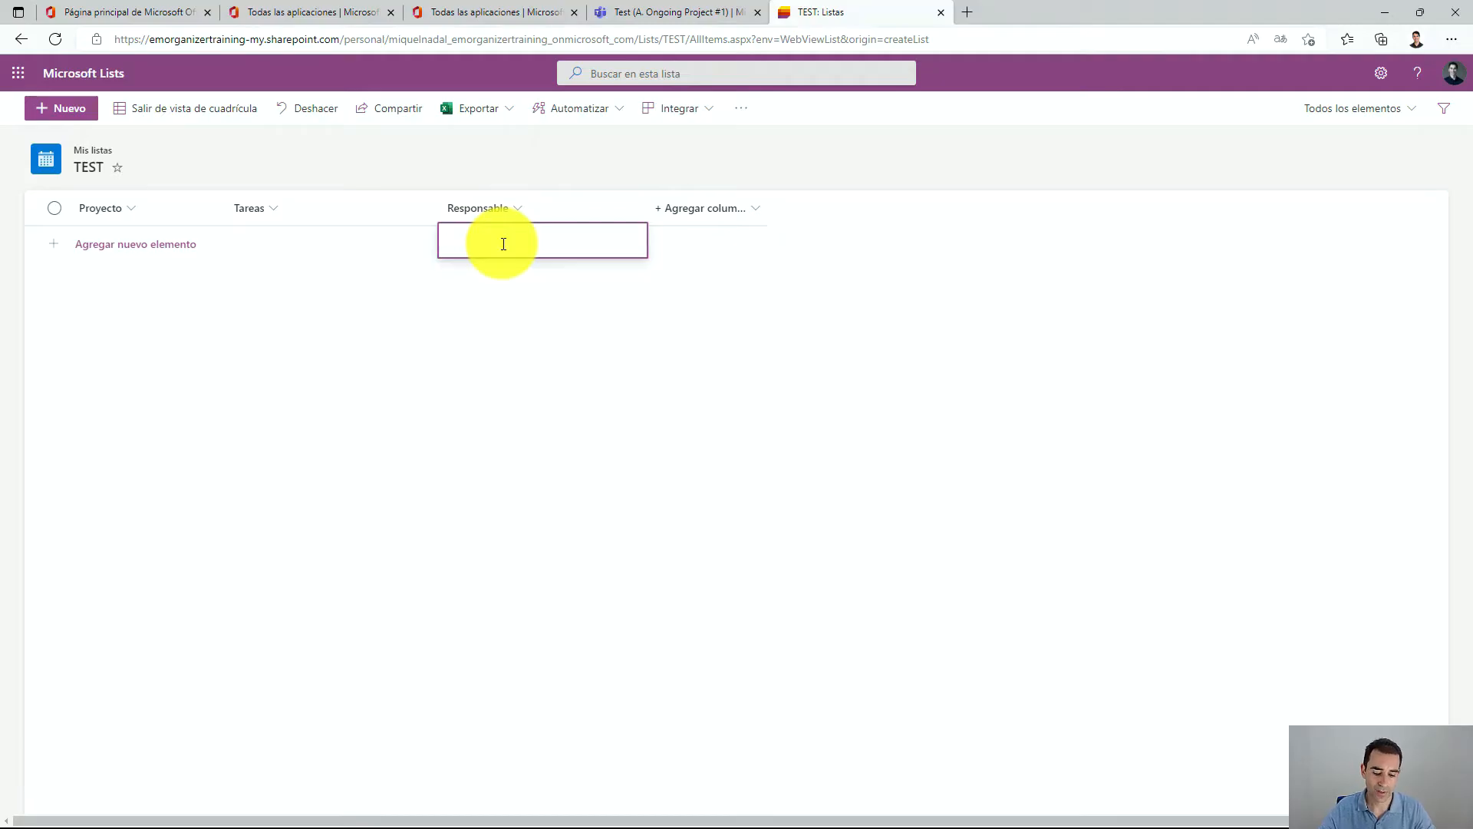
type("m")
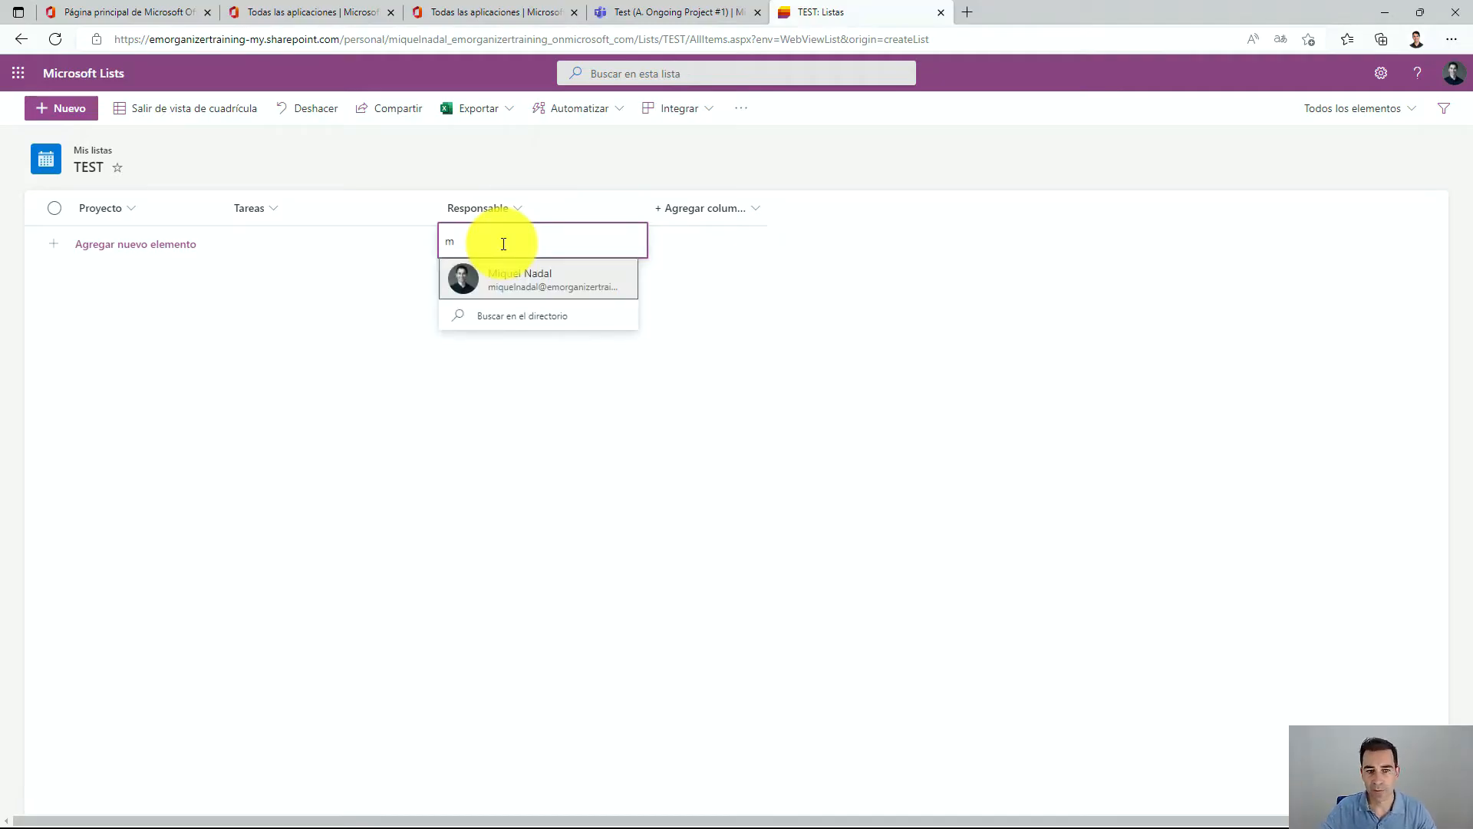
left_click(507, 277)
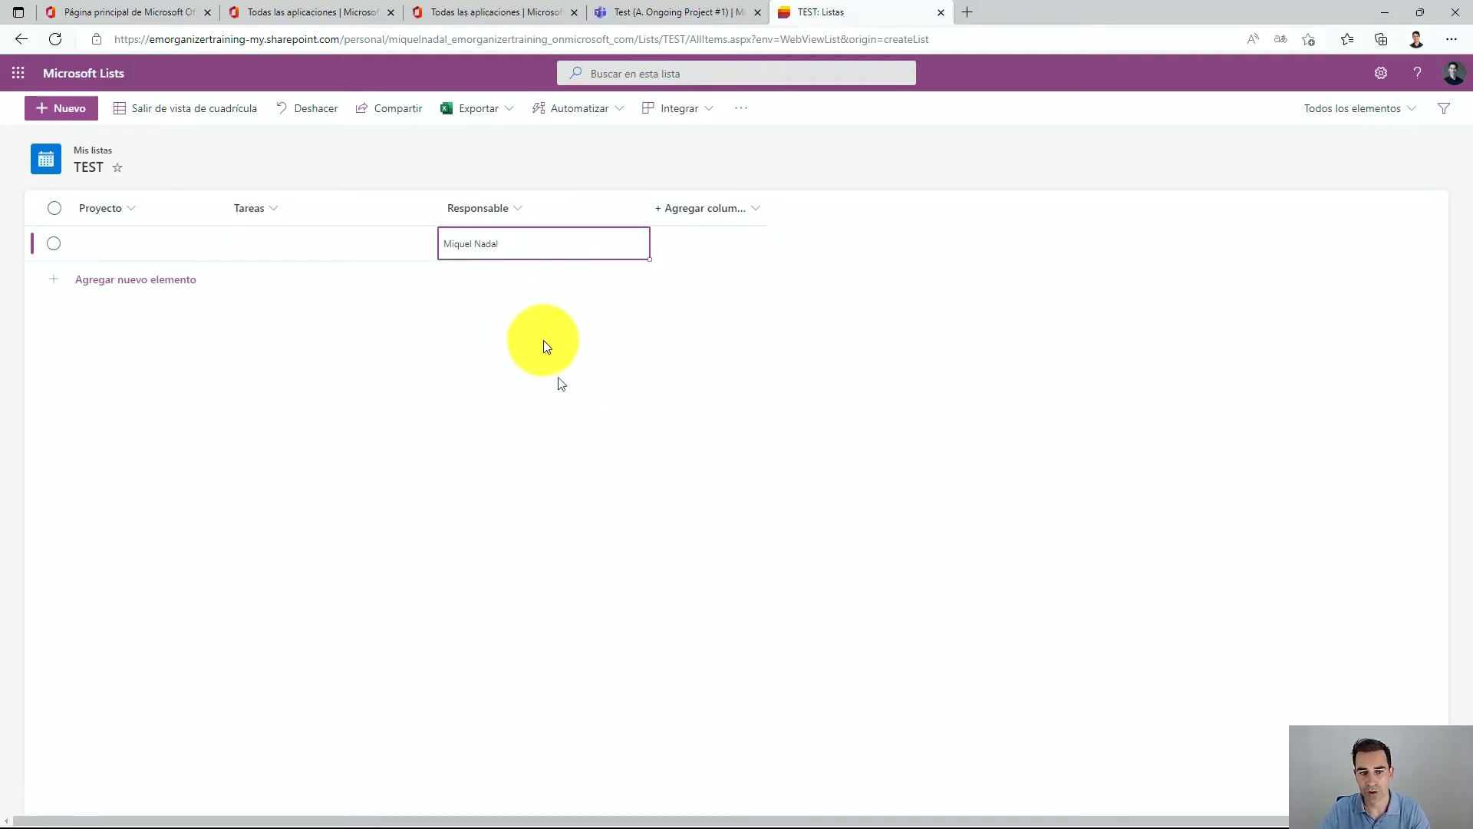
left_click(501, 235)
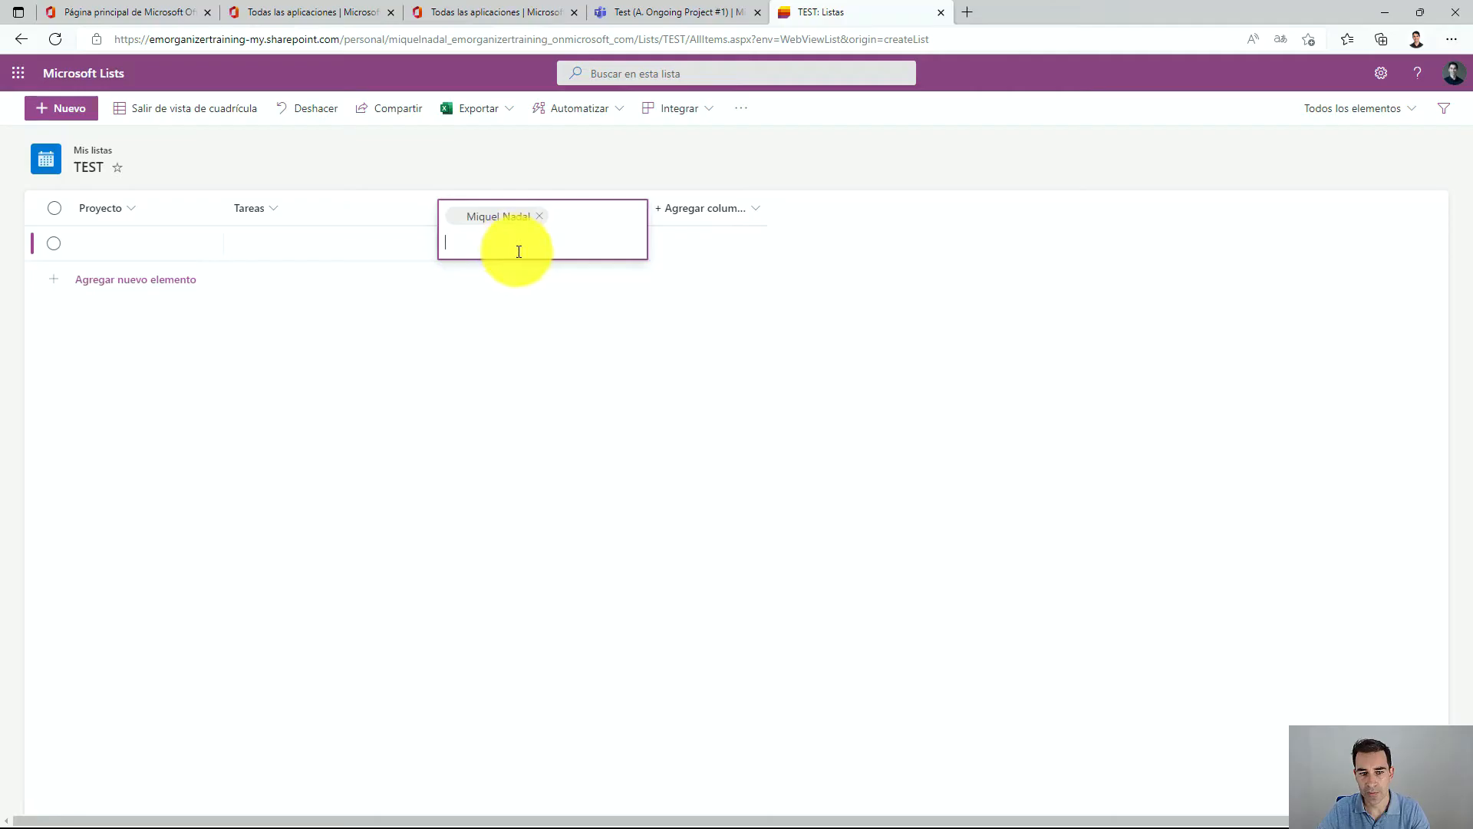
Add a Fecha y hora column named Fecha límite to the list, keeping the default value as Ninguno.
left_click(831, 412)
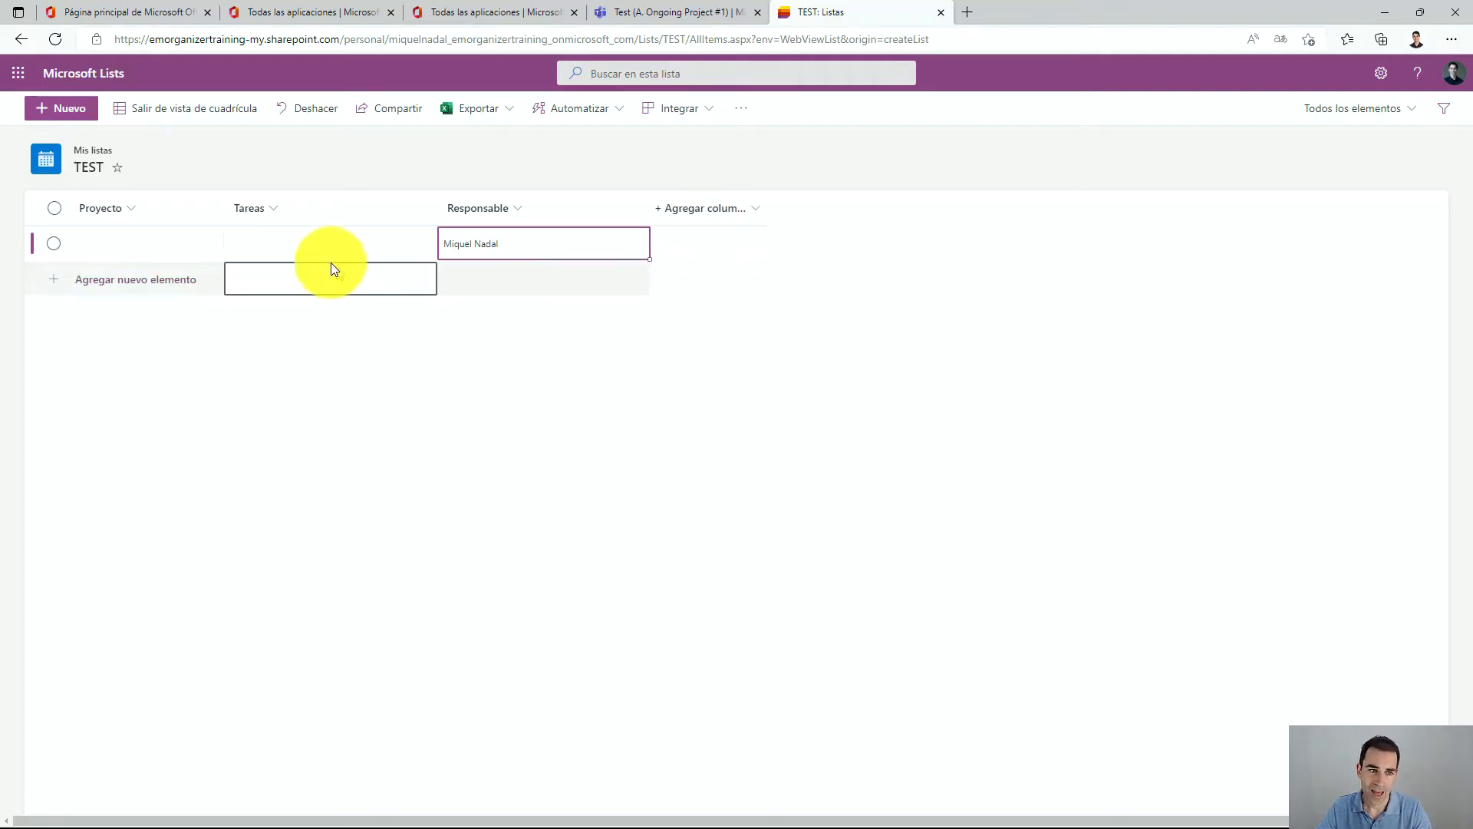
left_click(721, 209)
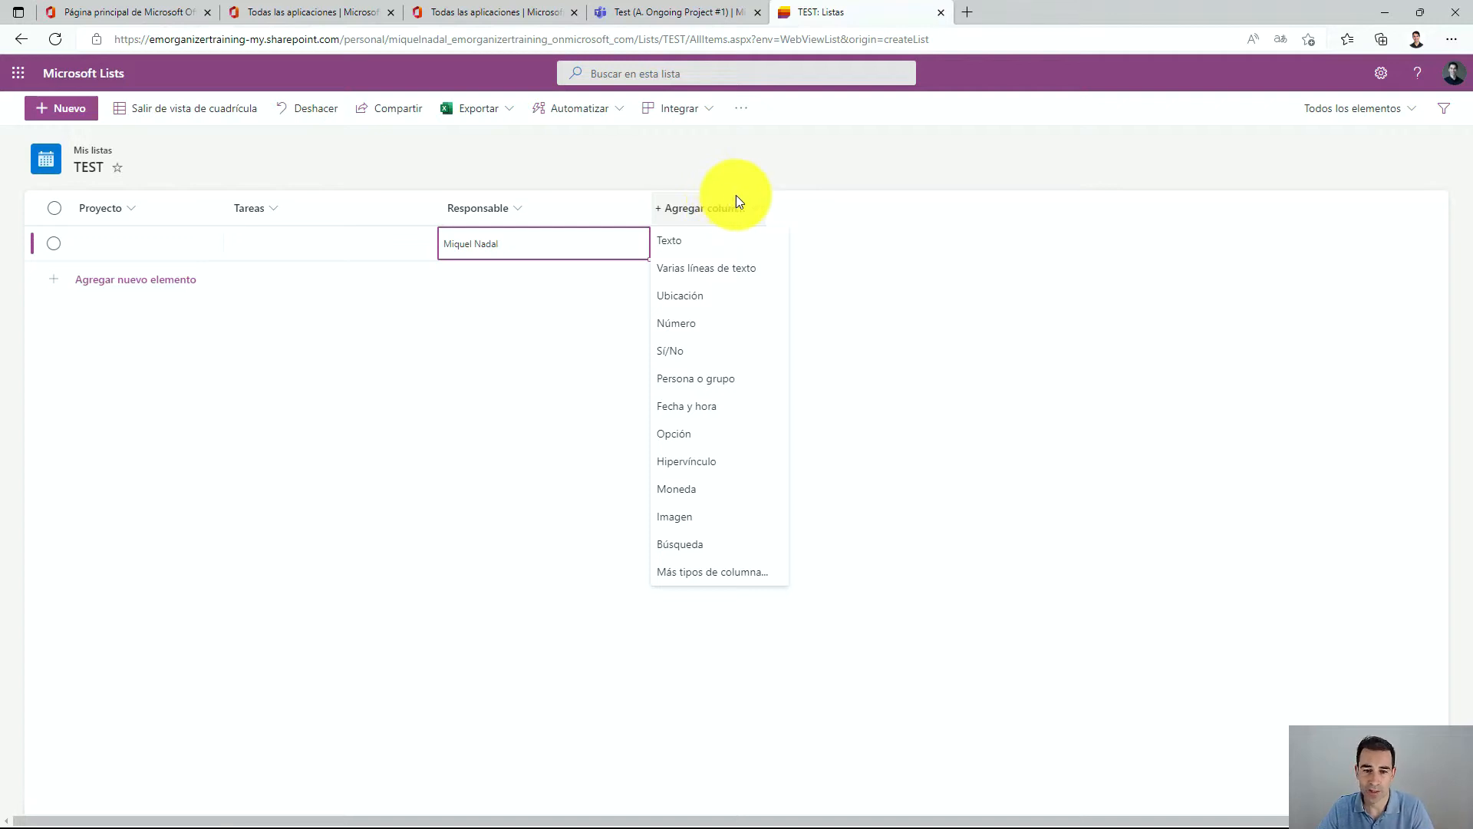
left_click(718, 407)
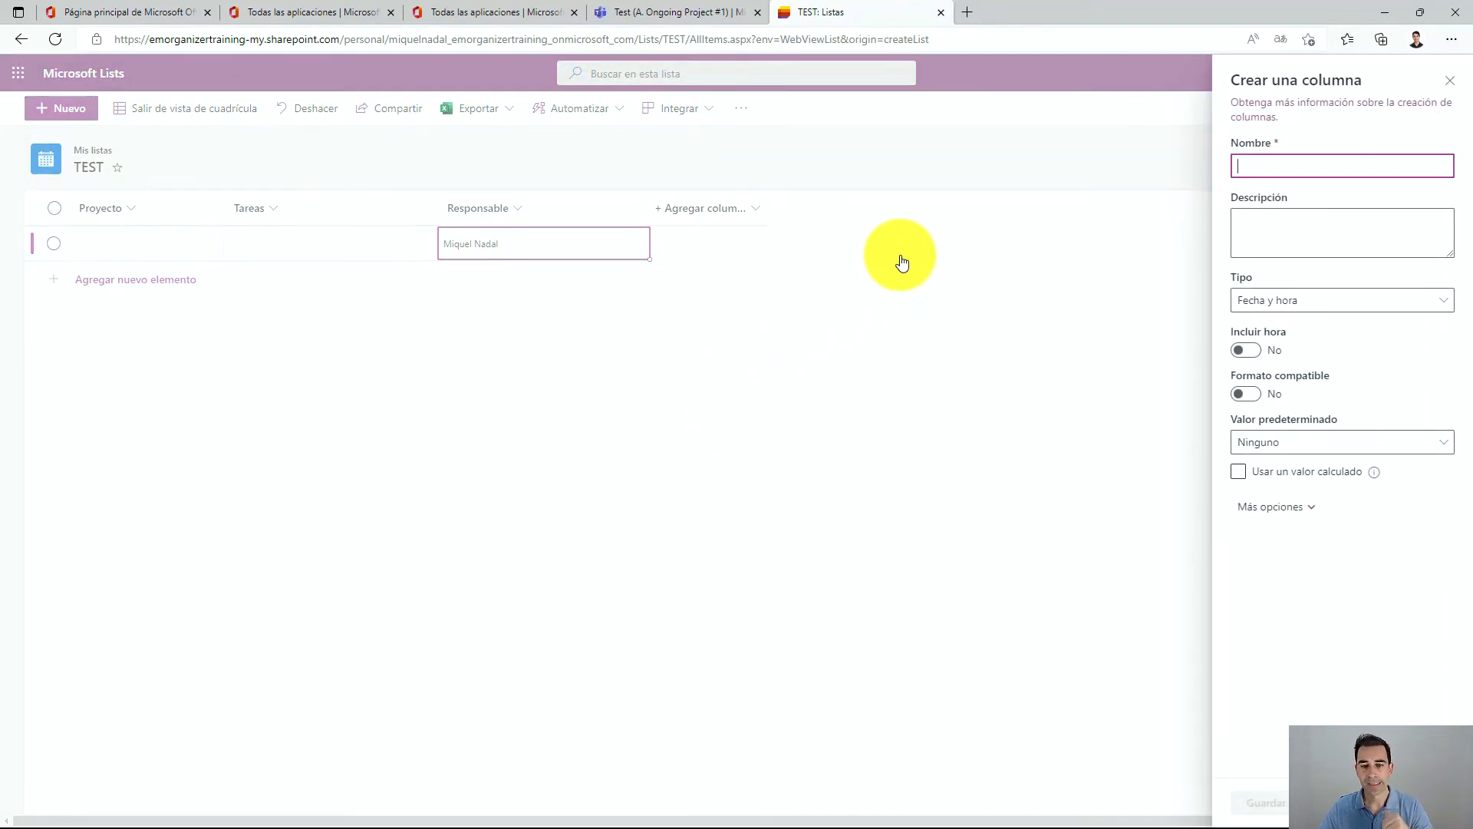
type("Fecha límite")
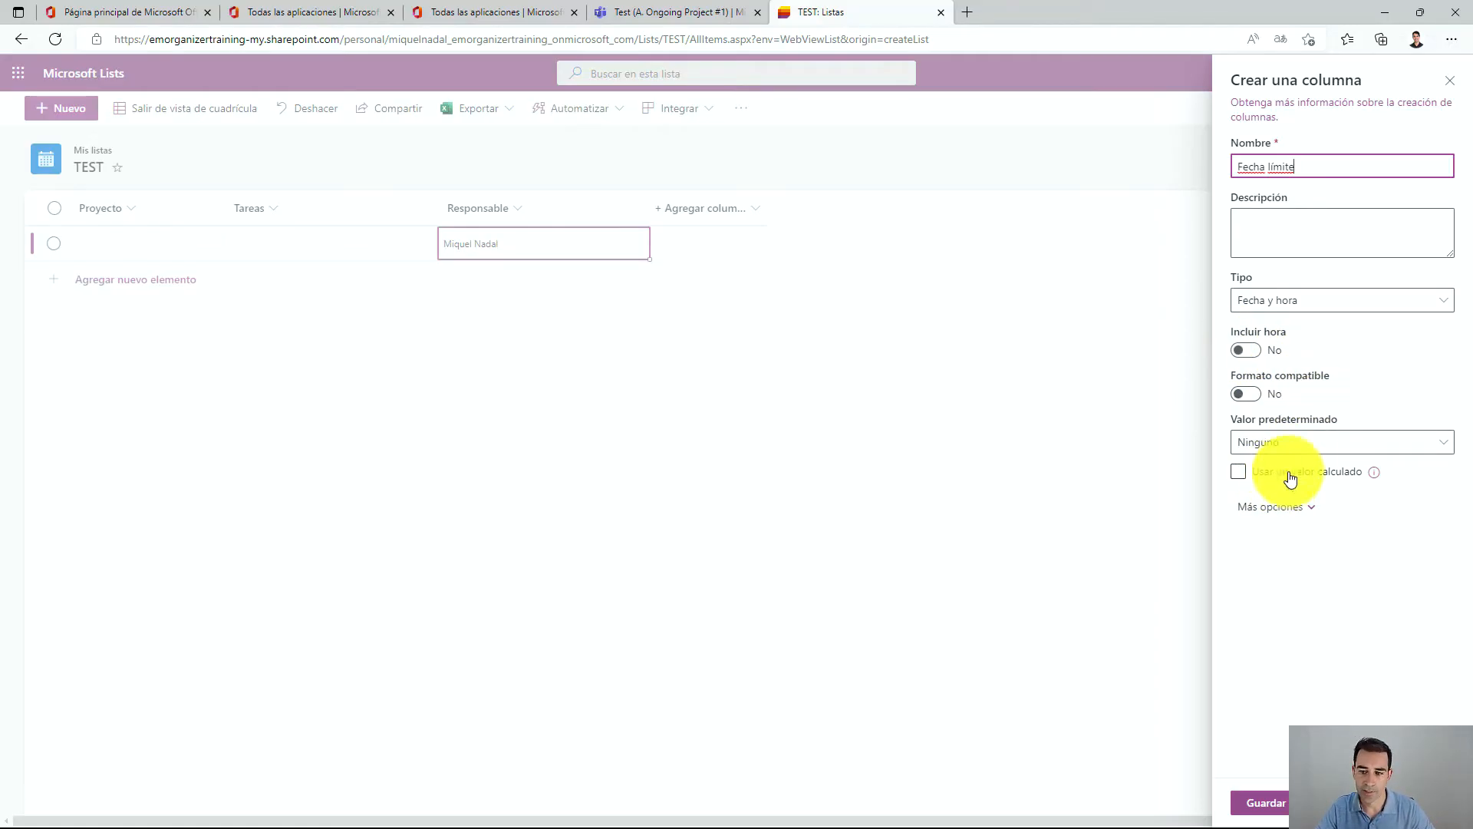
left_click(1304, 445)
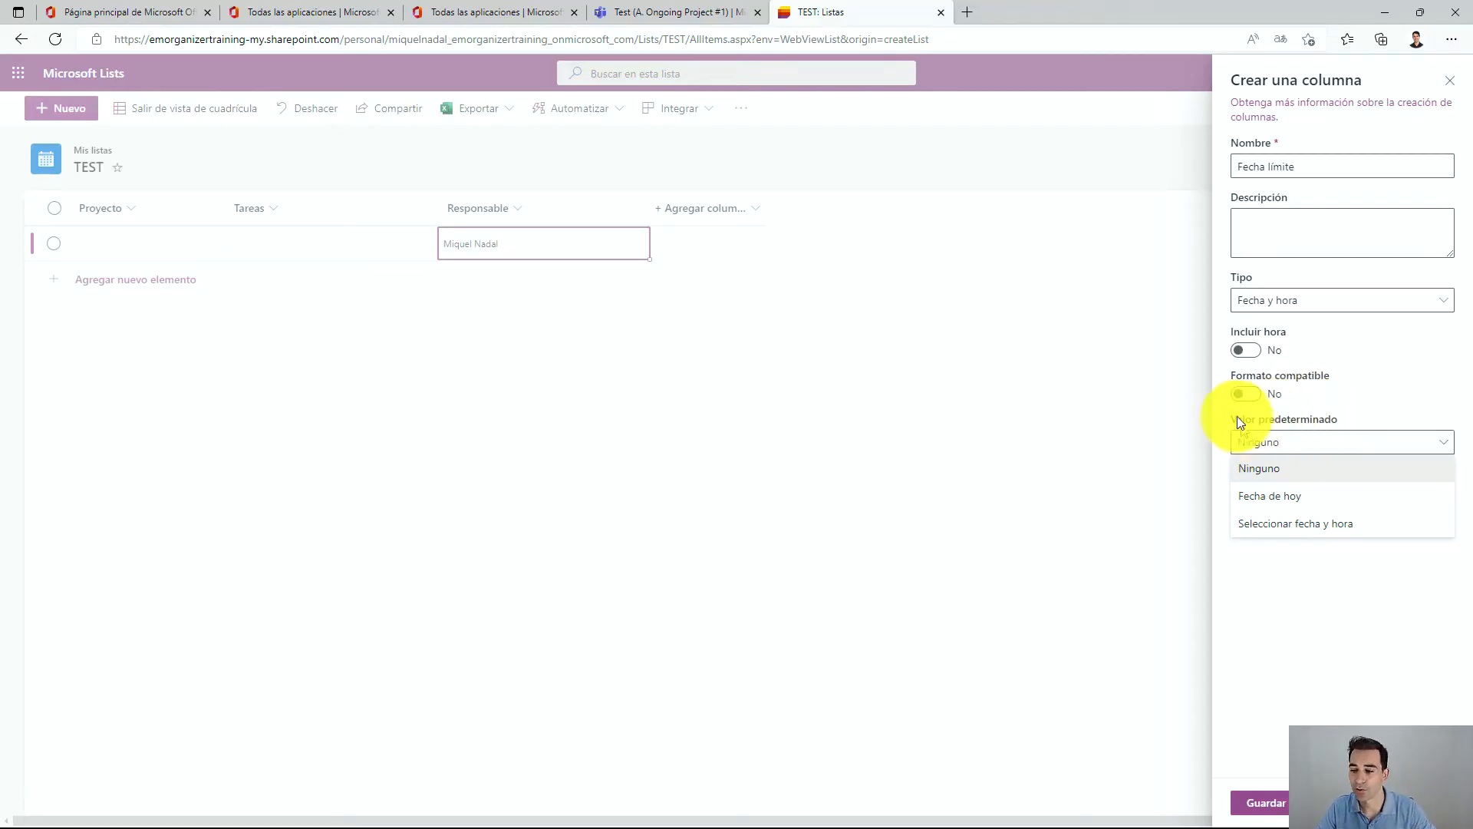
left_click(1317, 586)
left_click(1249, 800)
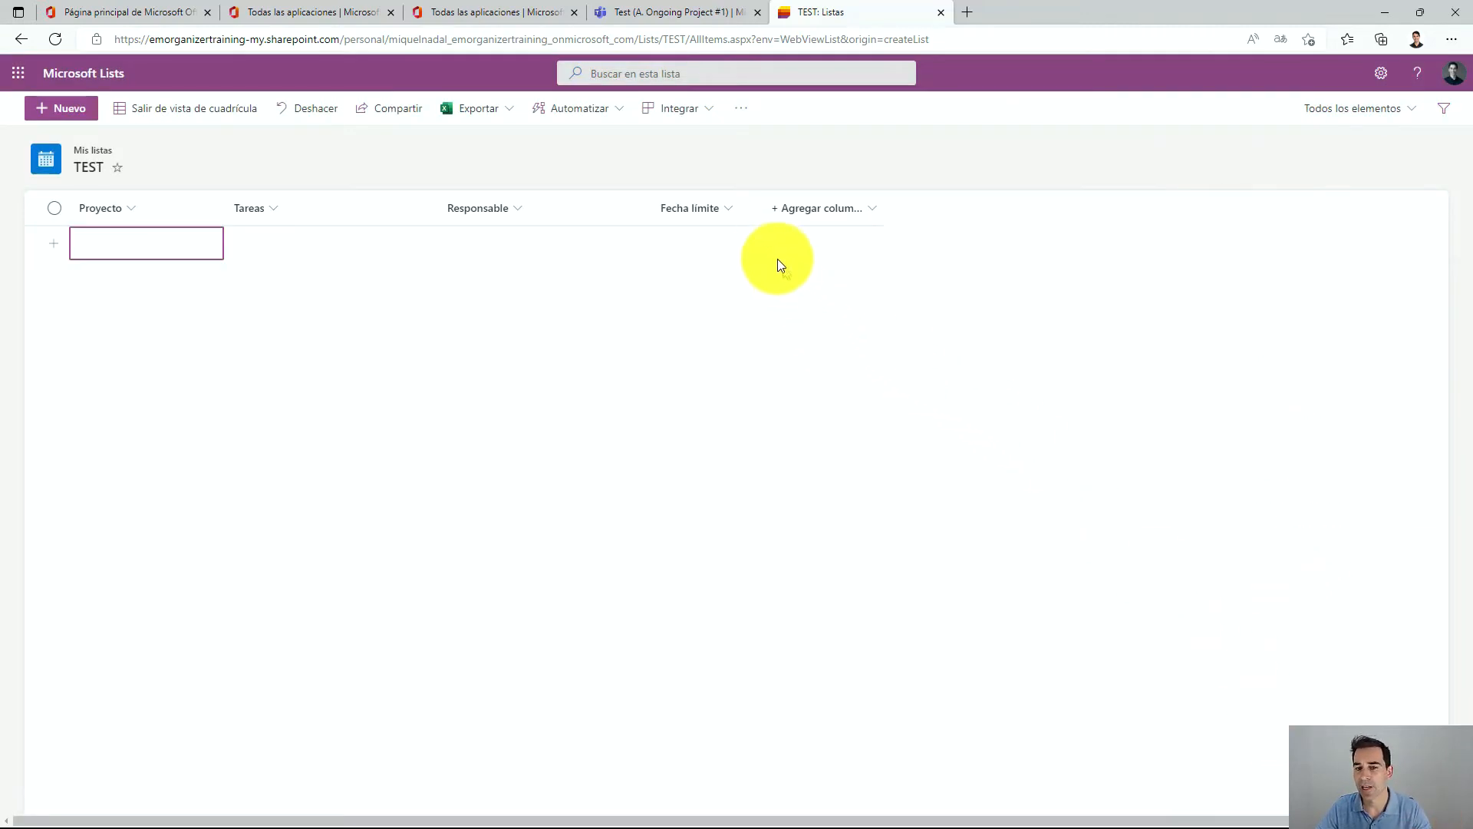
Set the first item's Fecha límite to 20/7/2022 using the date picker.
left_click(689, 246)
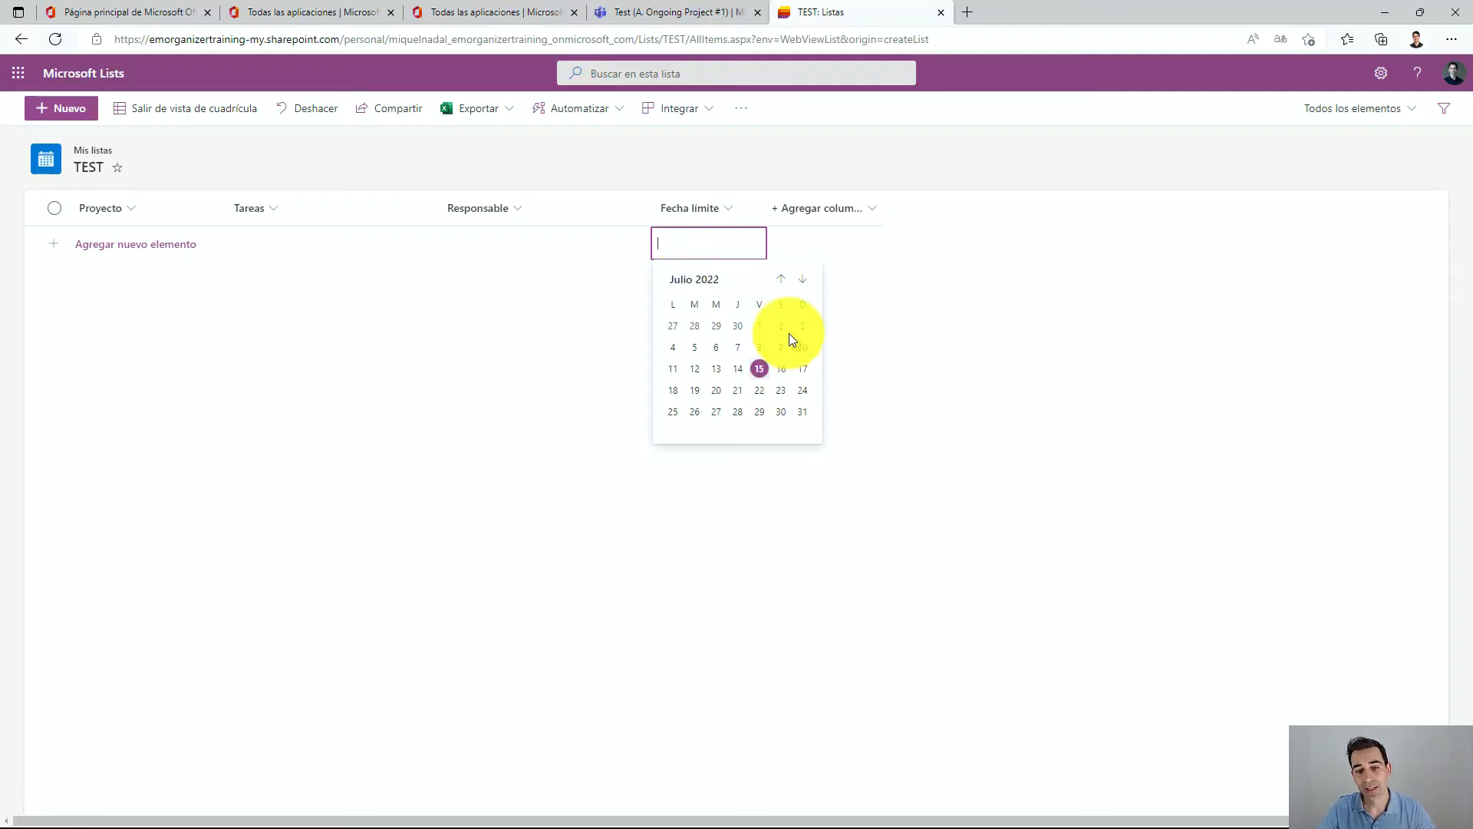
left_click(714, 390)
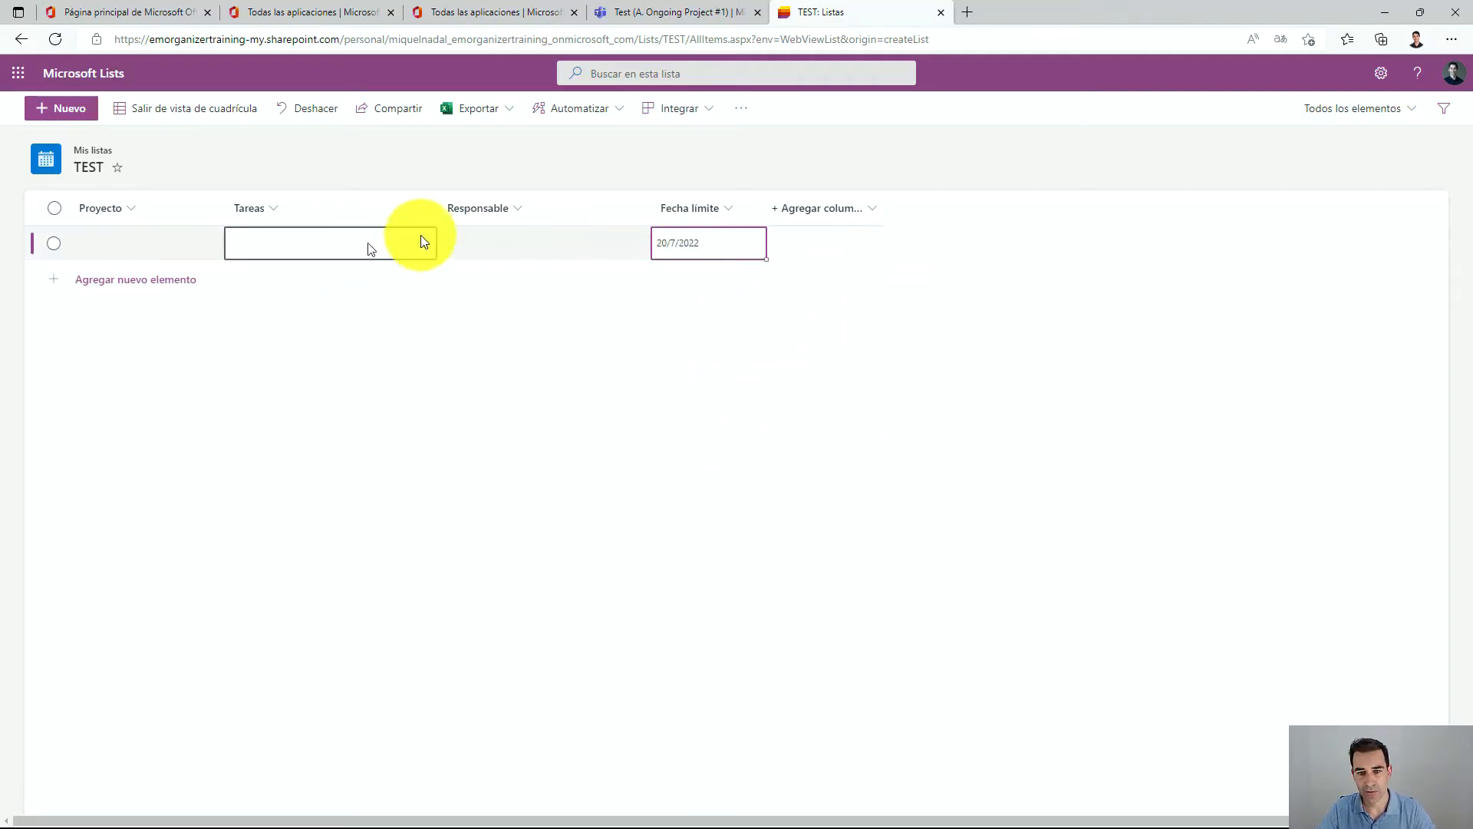
left_click(696, 246)
left_click(967, 271)
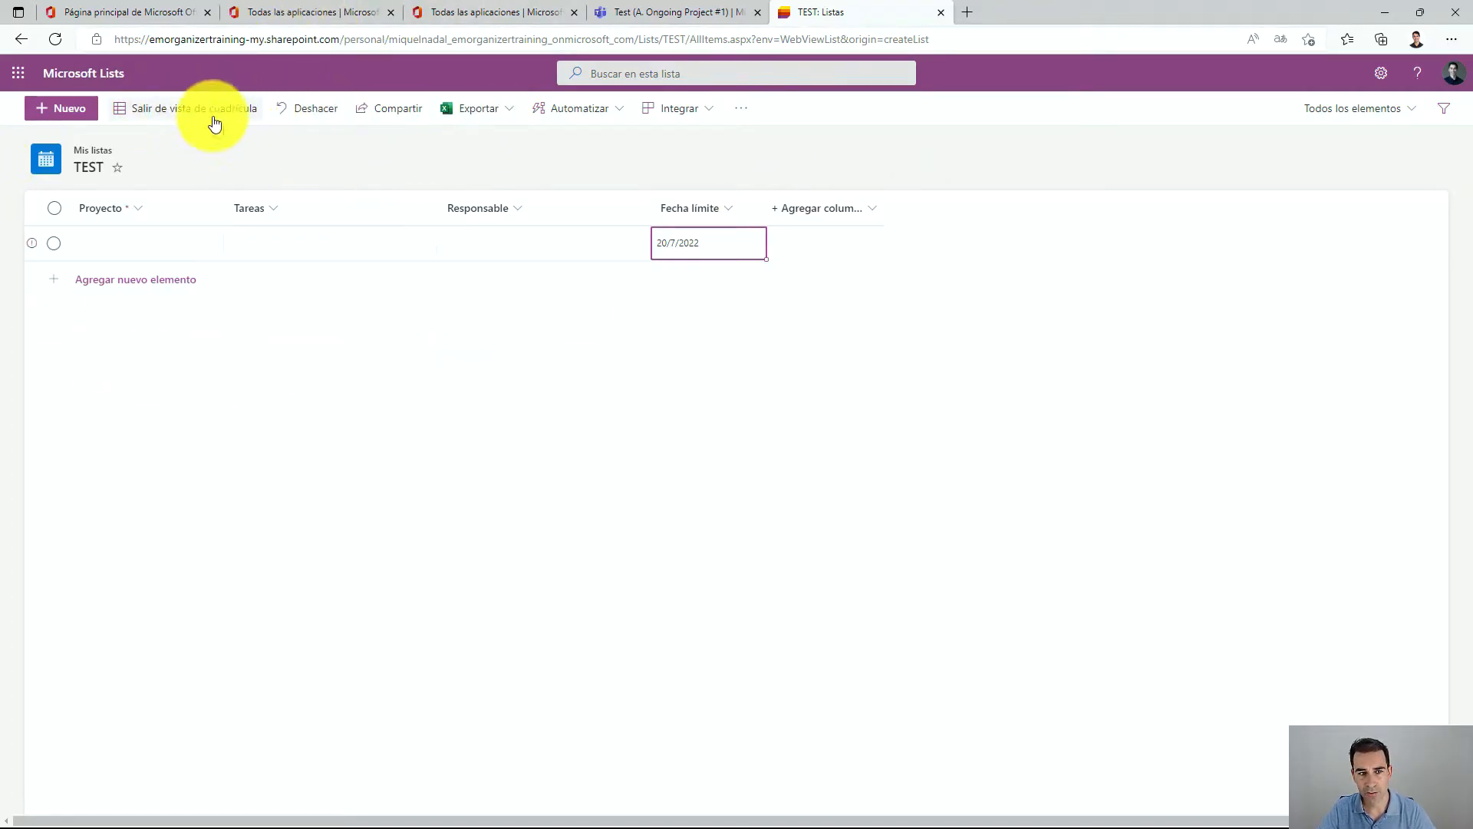
Leave grid editing view without saving the changes to the new item.
left_click(119, 244)
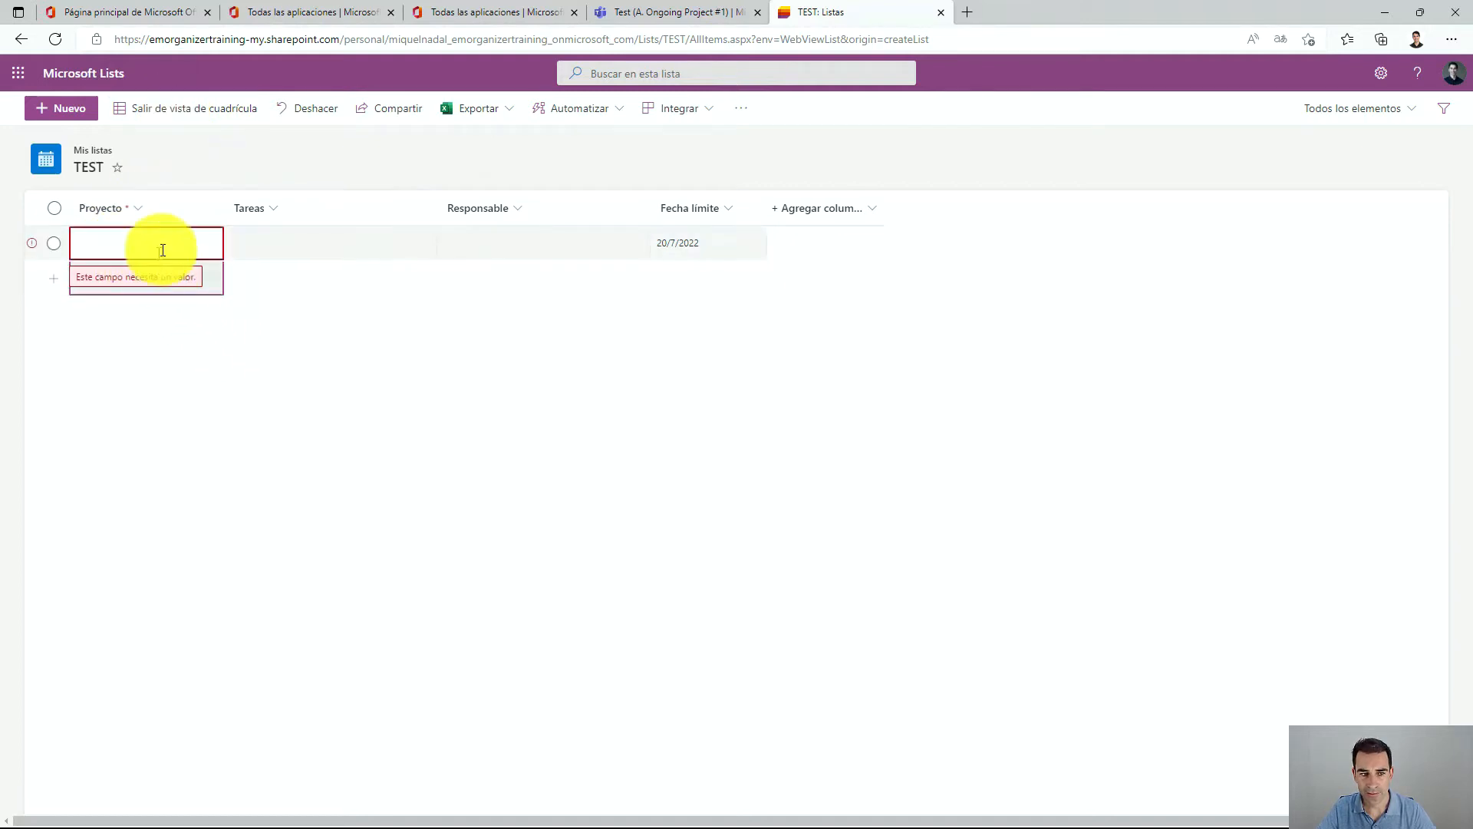
left_click(449, 242)
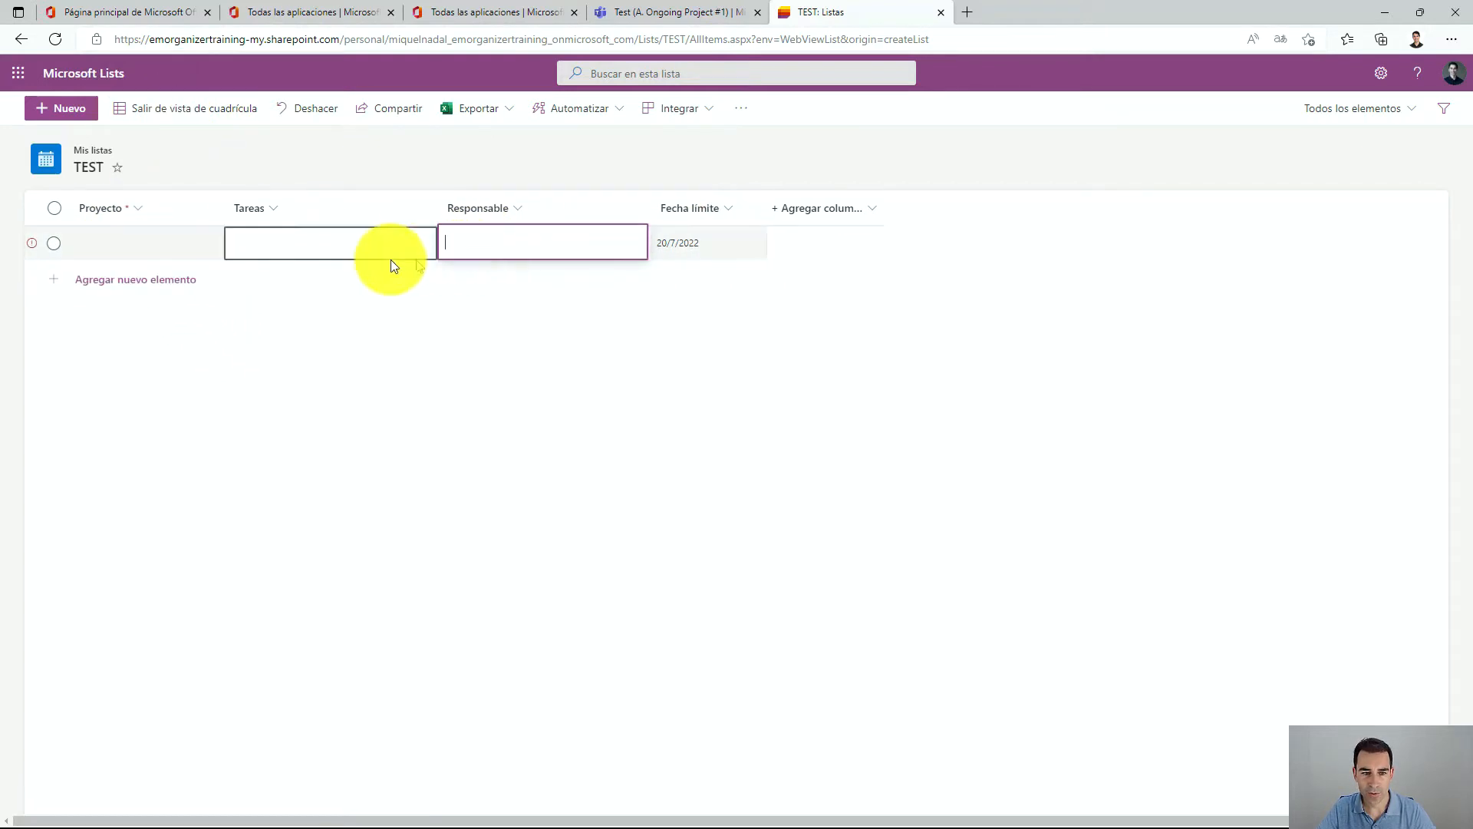
left_click(299, 242)
left_click(178, 243)
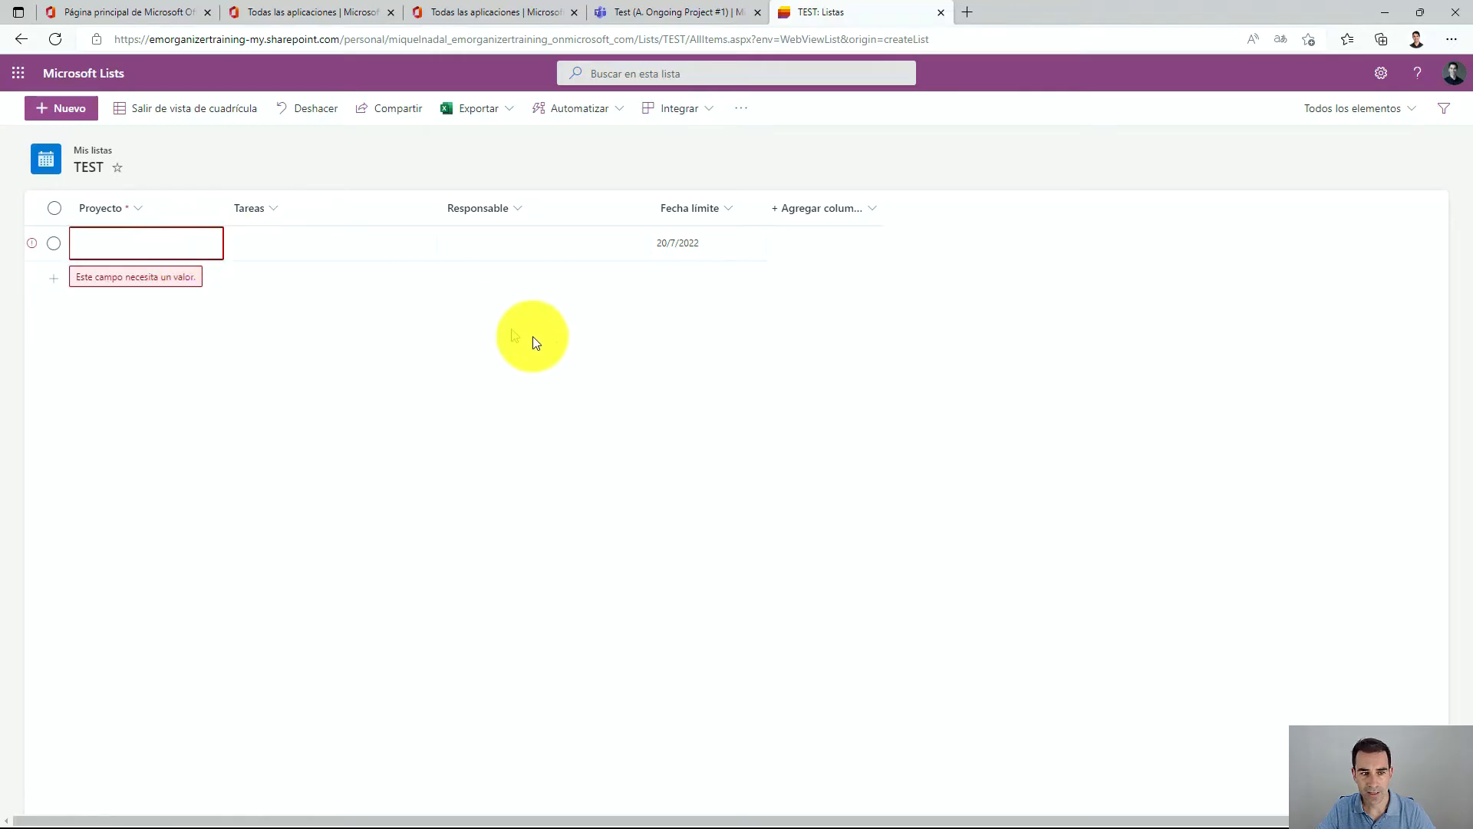
left_click(583, 310)
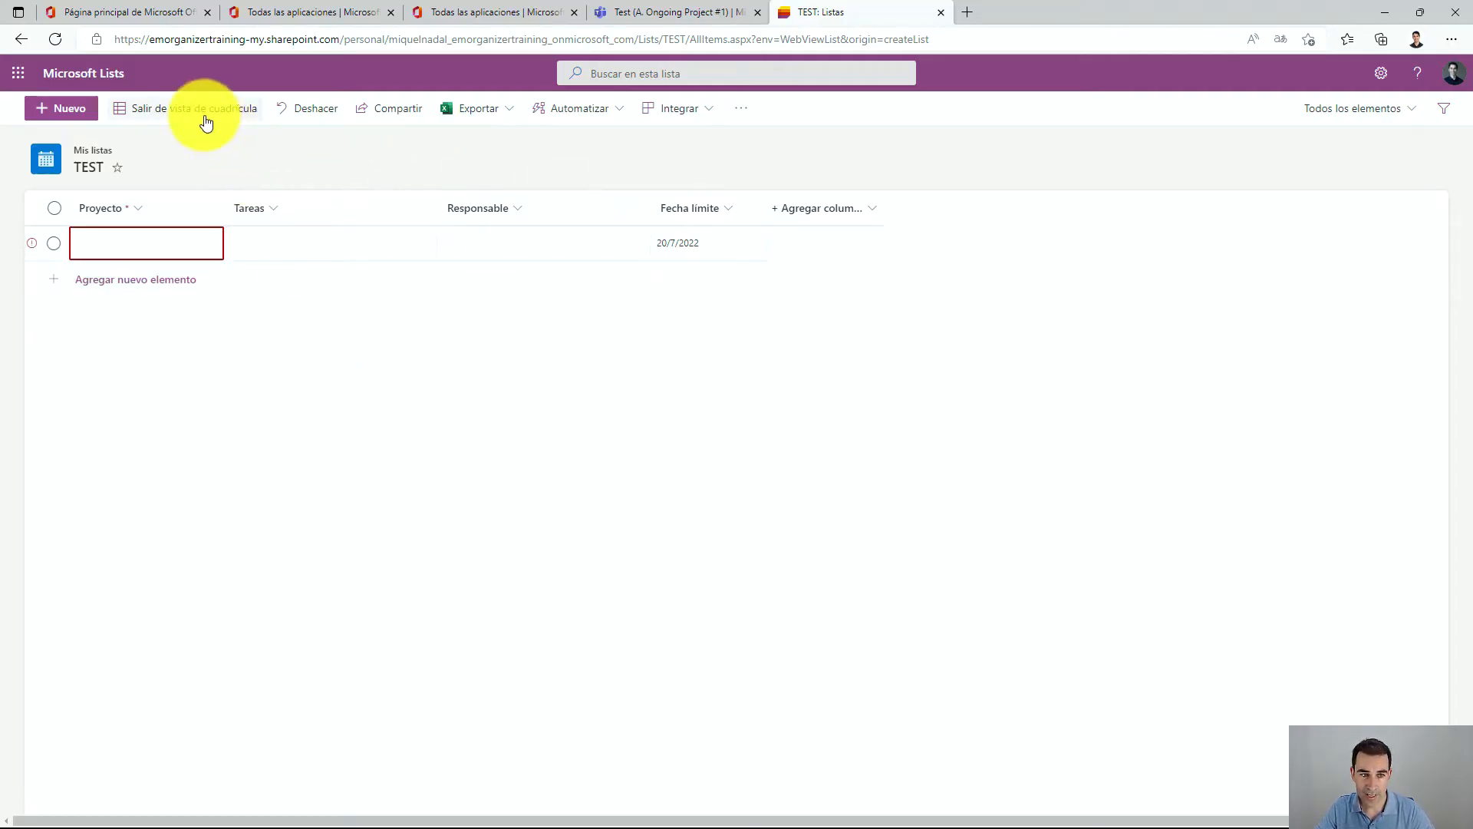
left_click(165, 114)
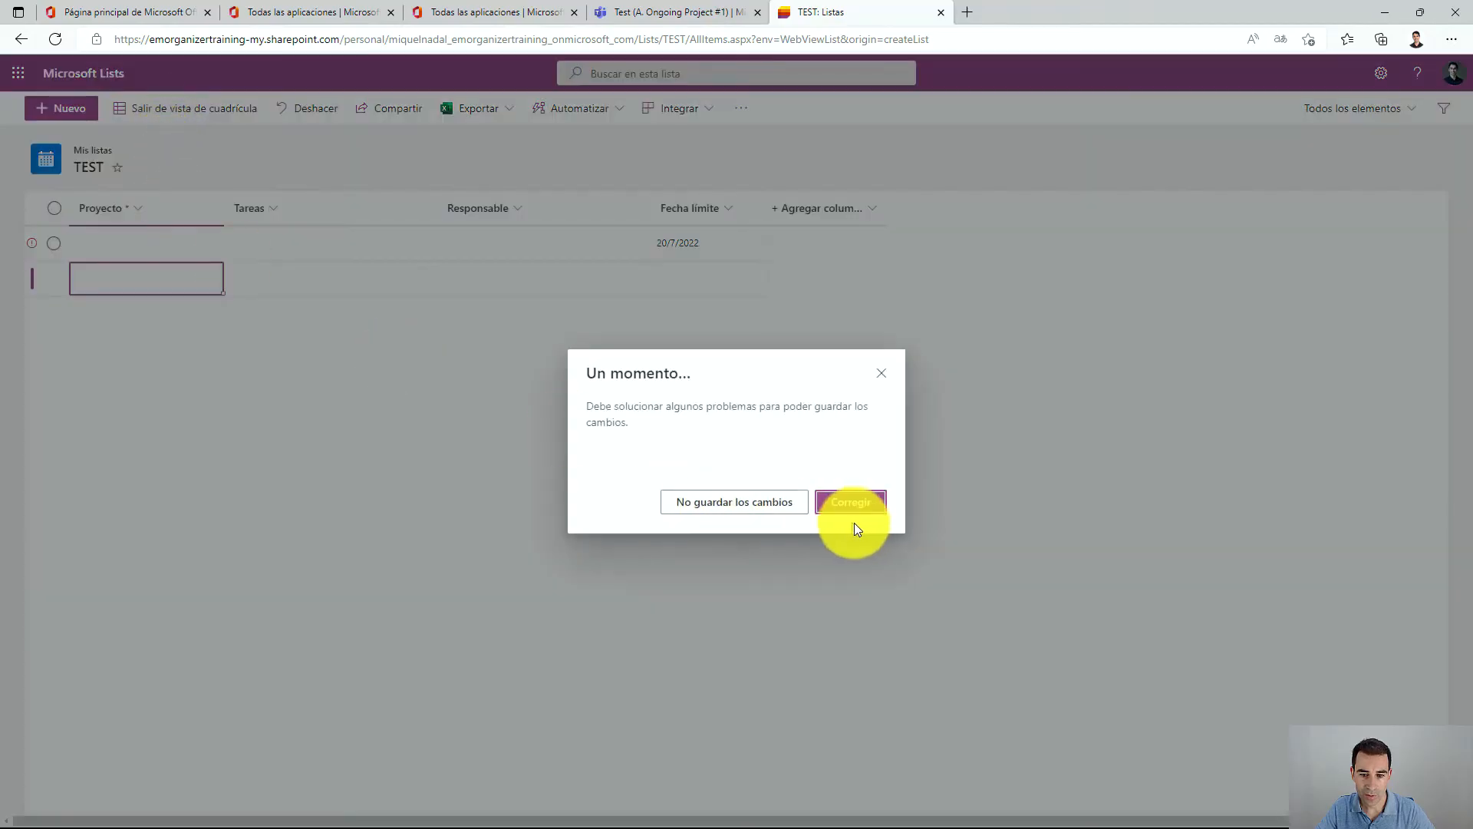
left_click(797, 503)
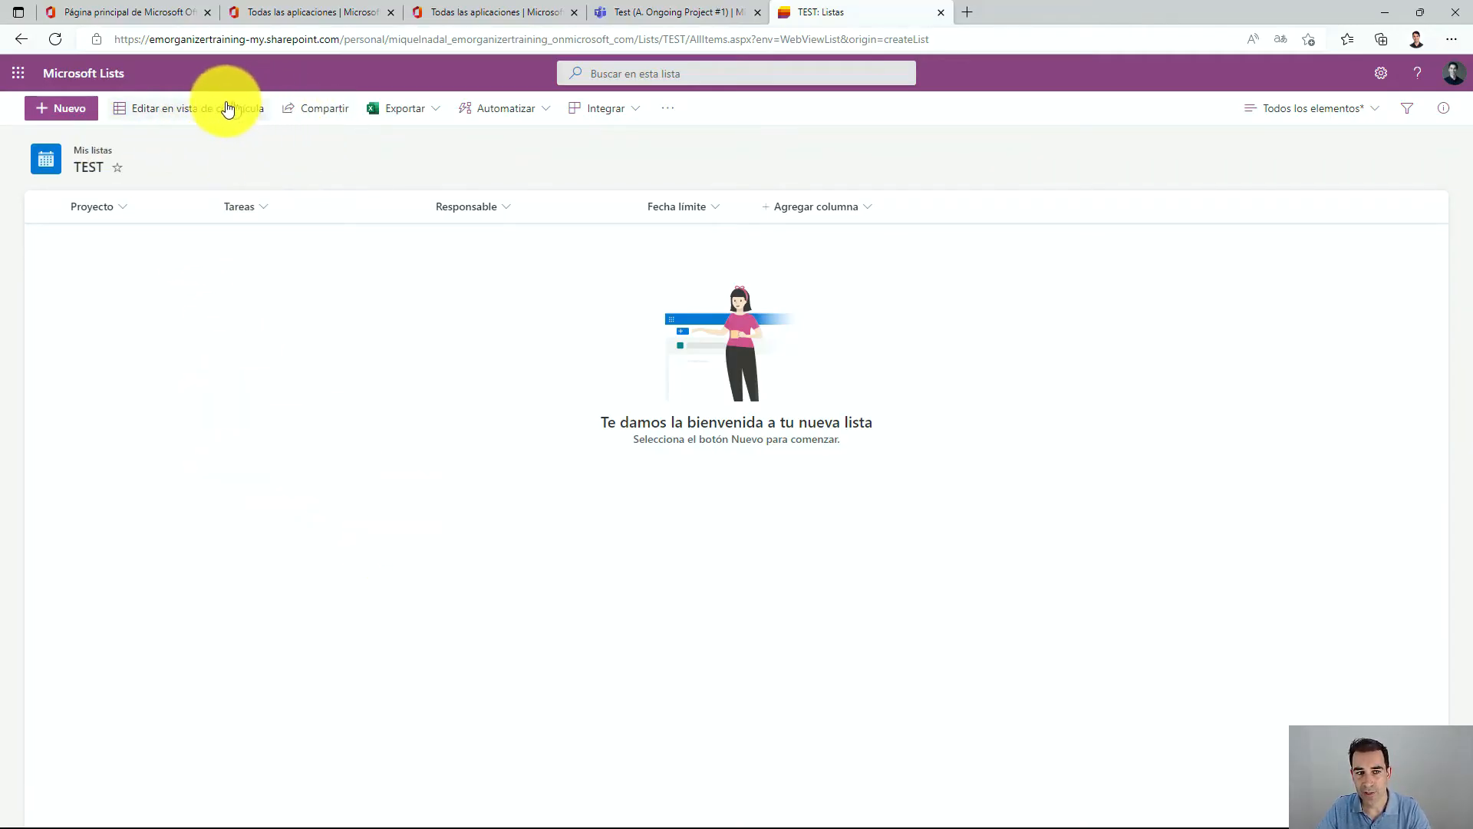
Review the list's sharing dialog and export options without sharing or exporting.
left_click(310, 114)
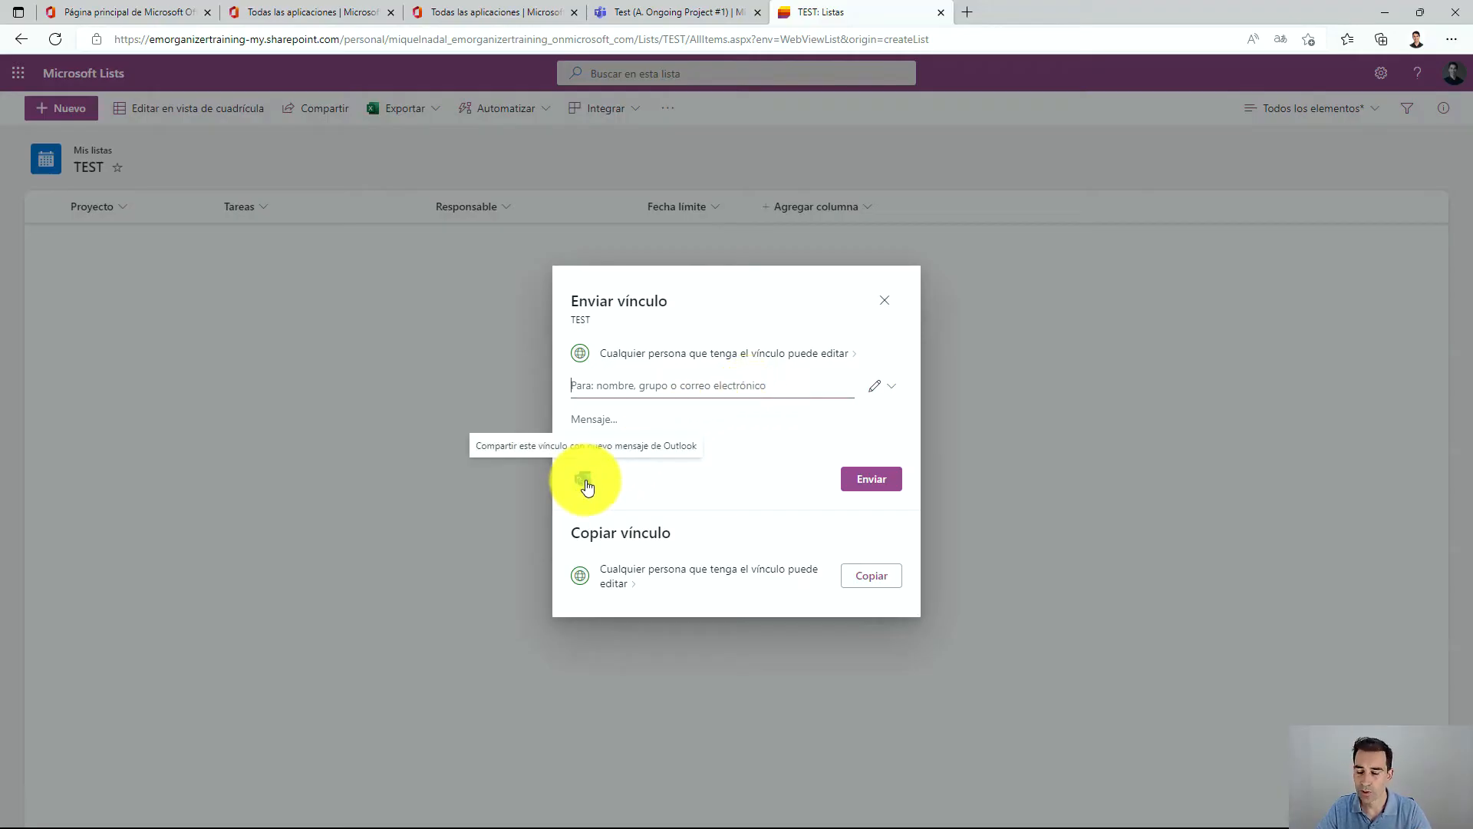
left_click(884, 302)
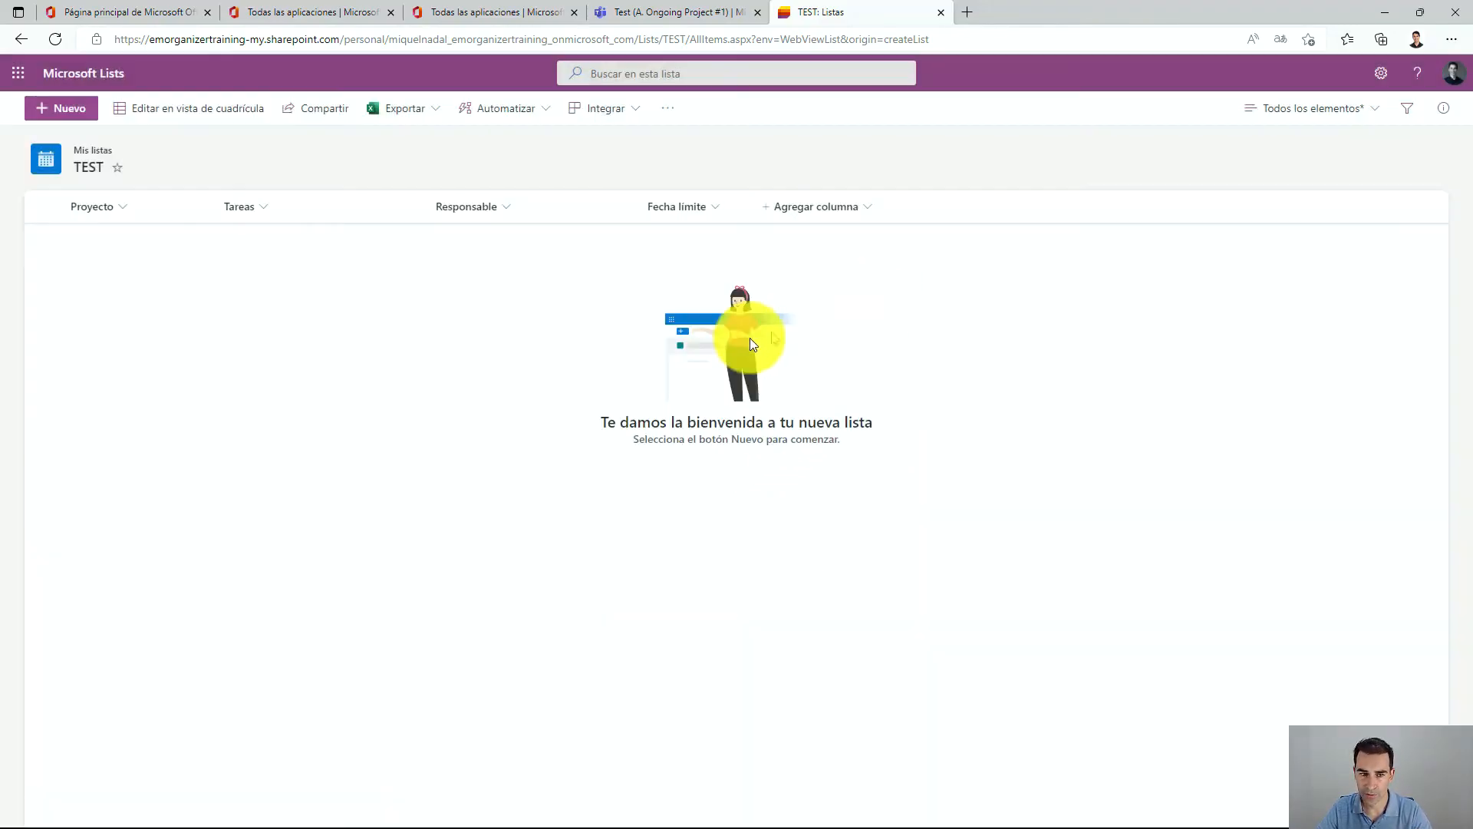
left_click(434, 115)
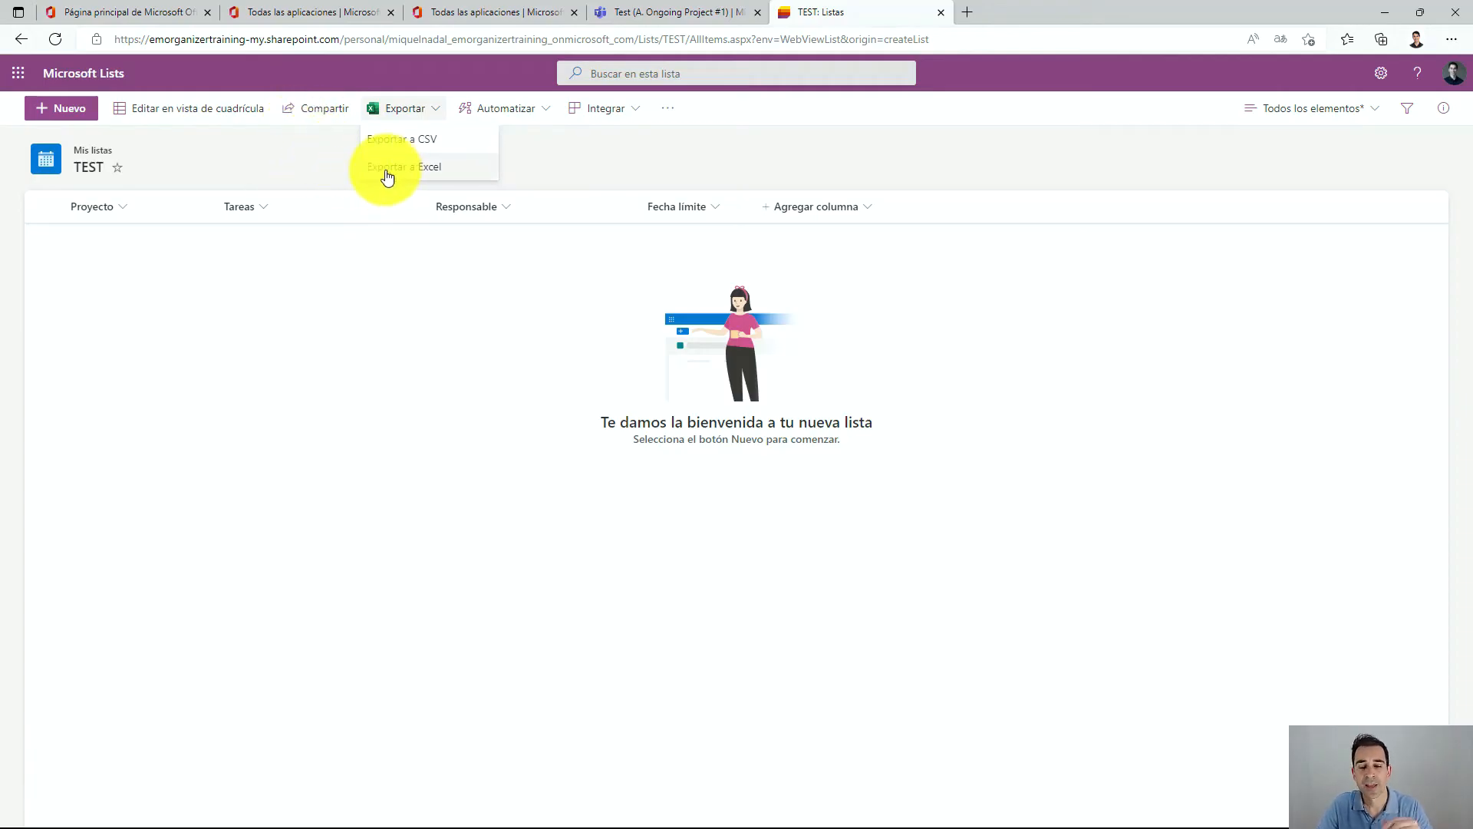
left_click(568, 161)
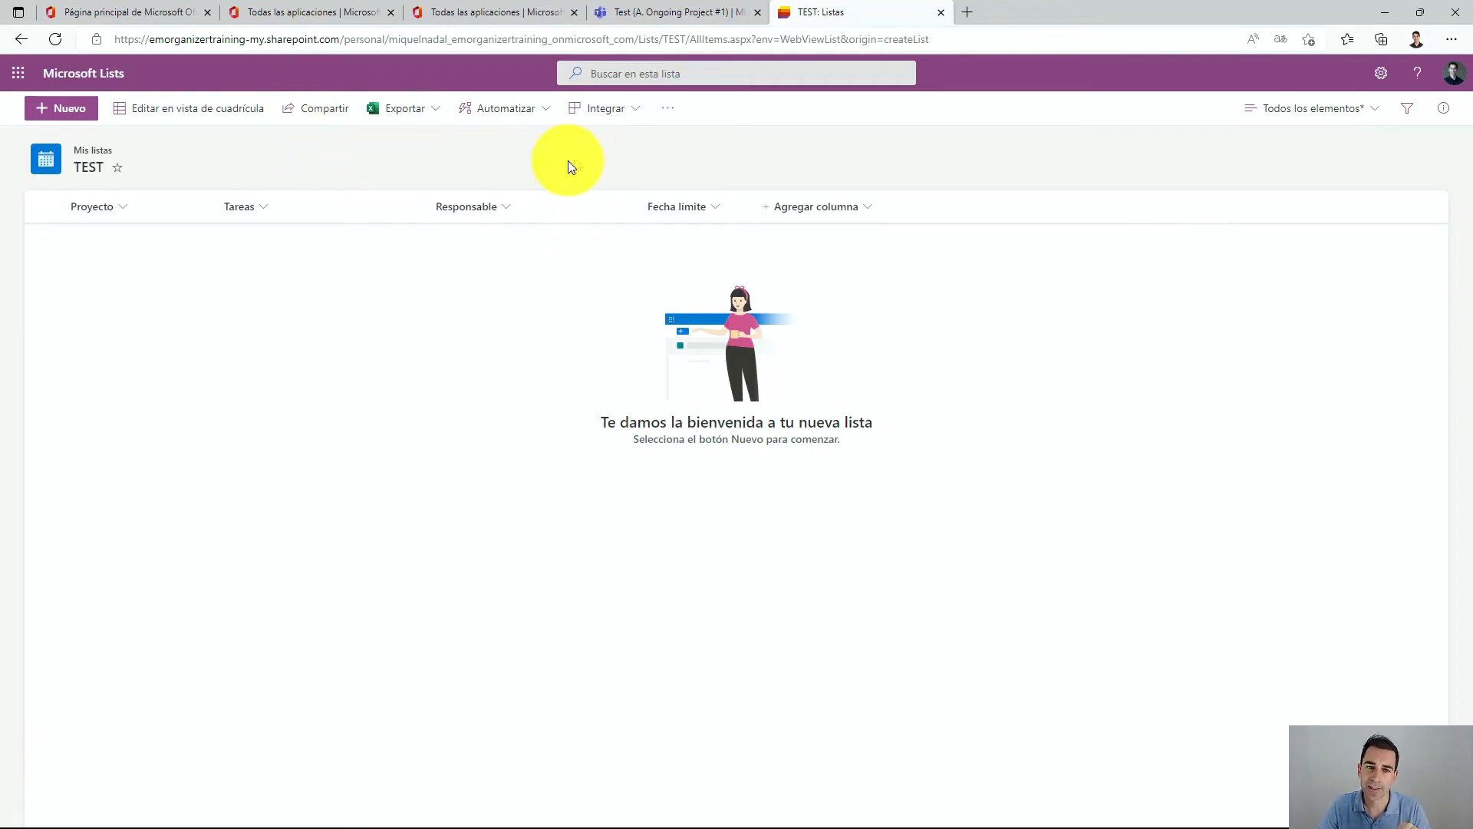
Explore the Automatizar options and open the rule creation dialog, closing it without creating a rule.
mouse_move(549, 78)
left_mouse_down()
mouse_move(415, 89)
mouse_move(528, 85)
left_mouse_up()
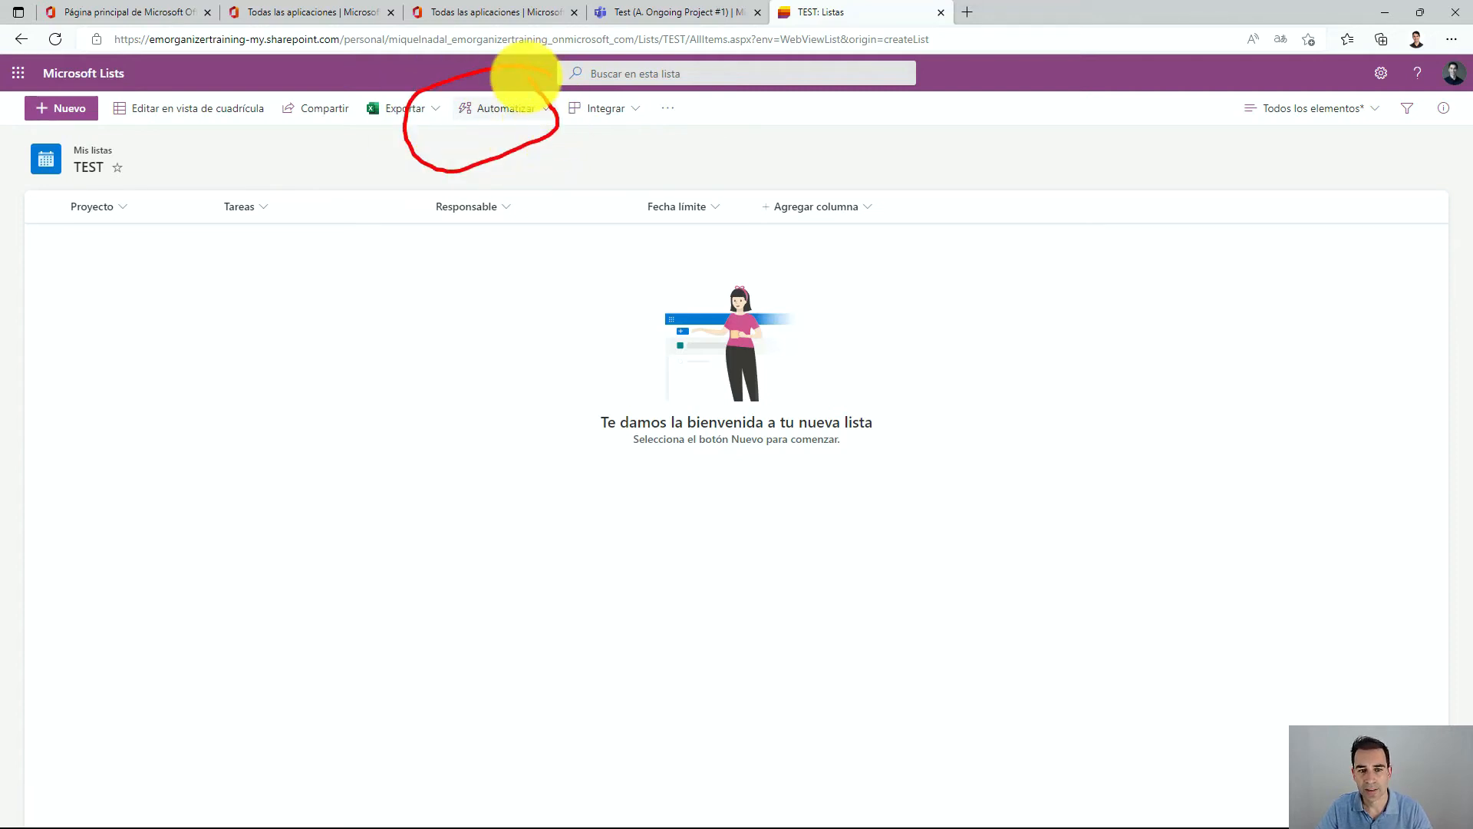
left_click(553, 107)
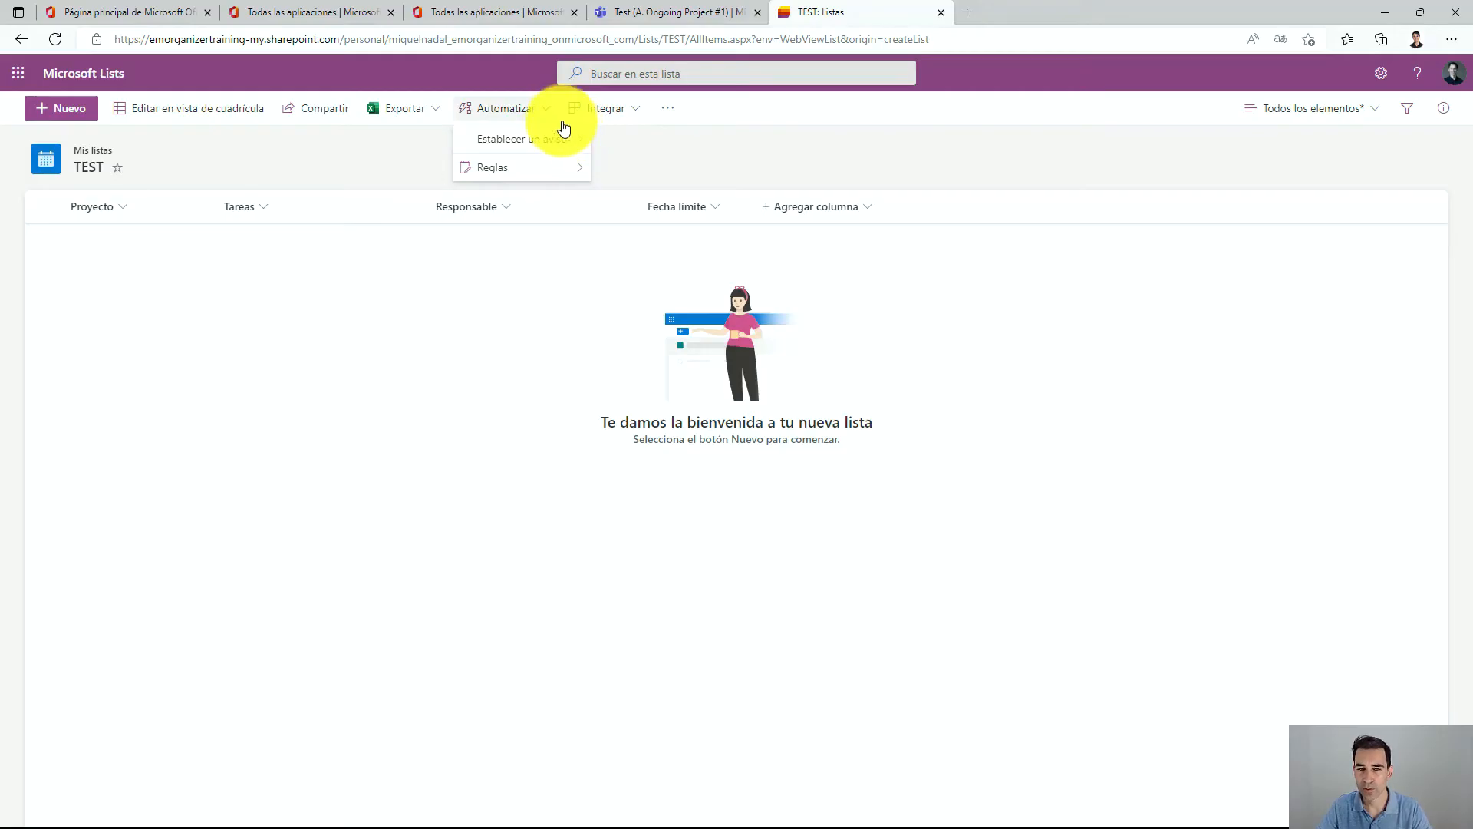
mouse_move(546, 136)
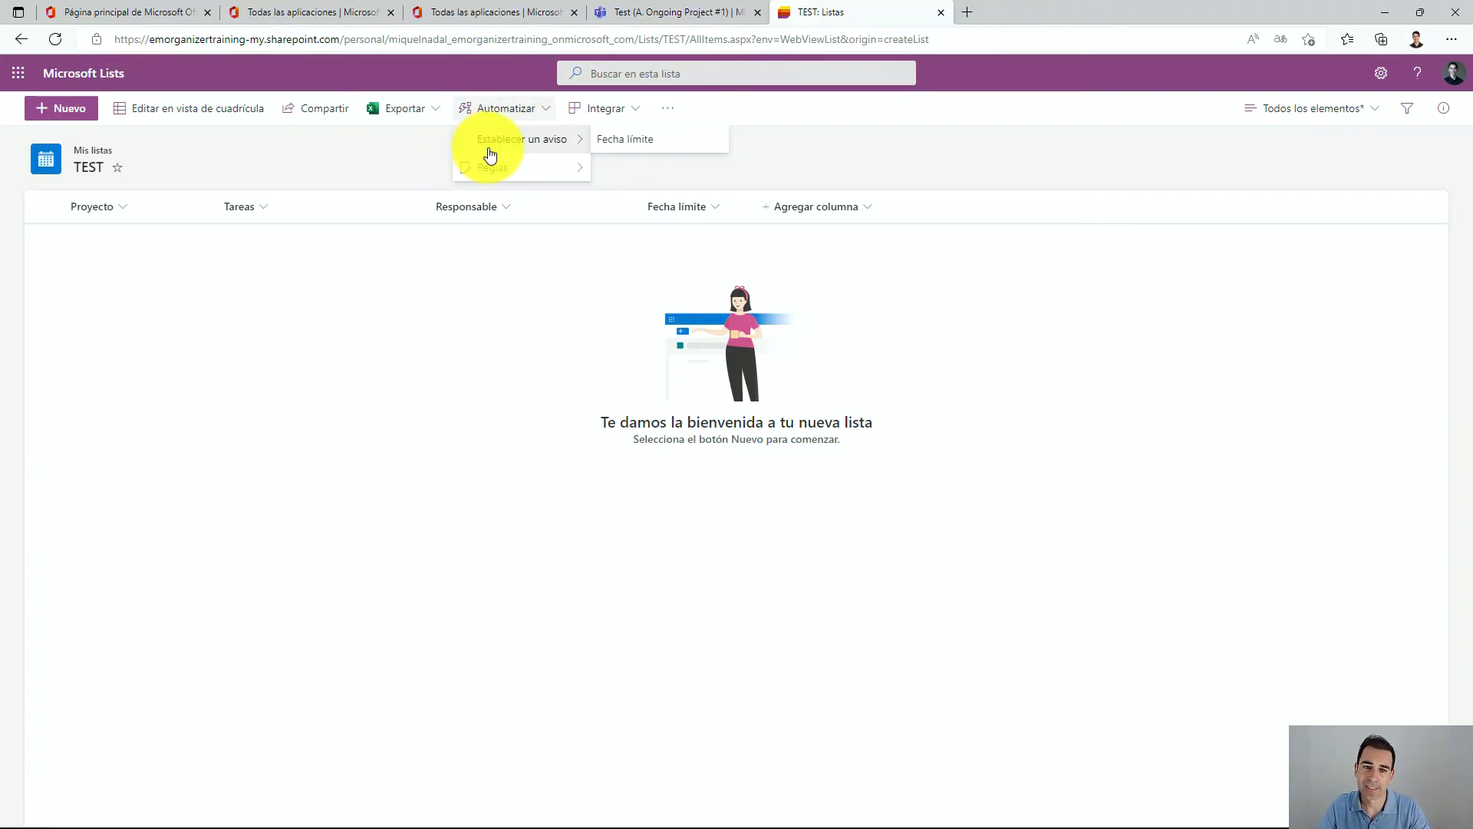
mouse_move(516, 168)
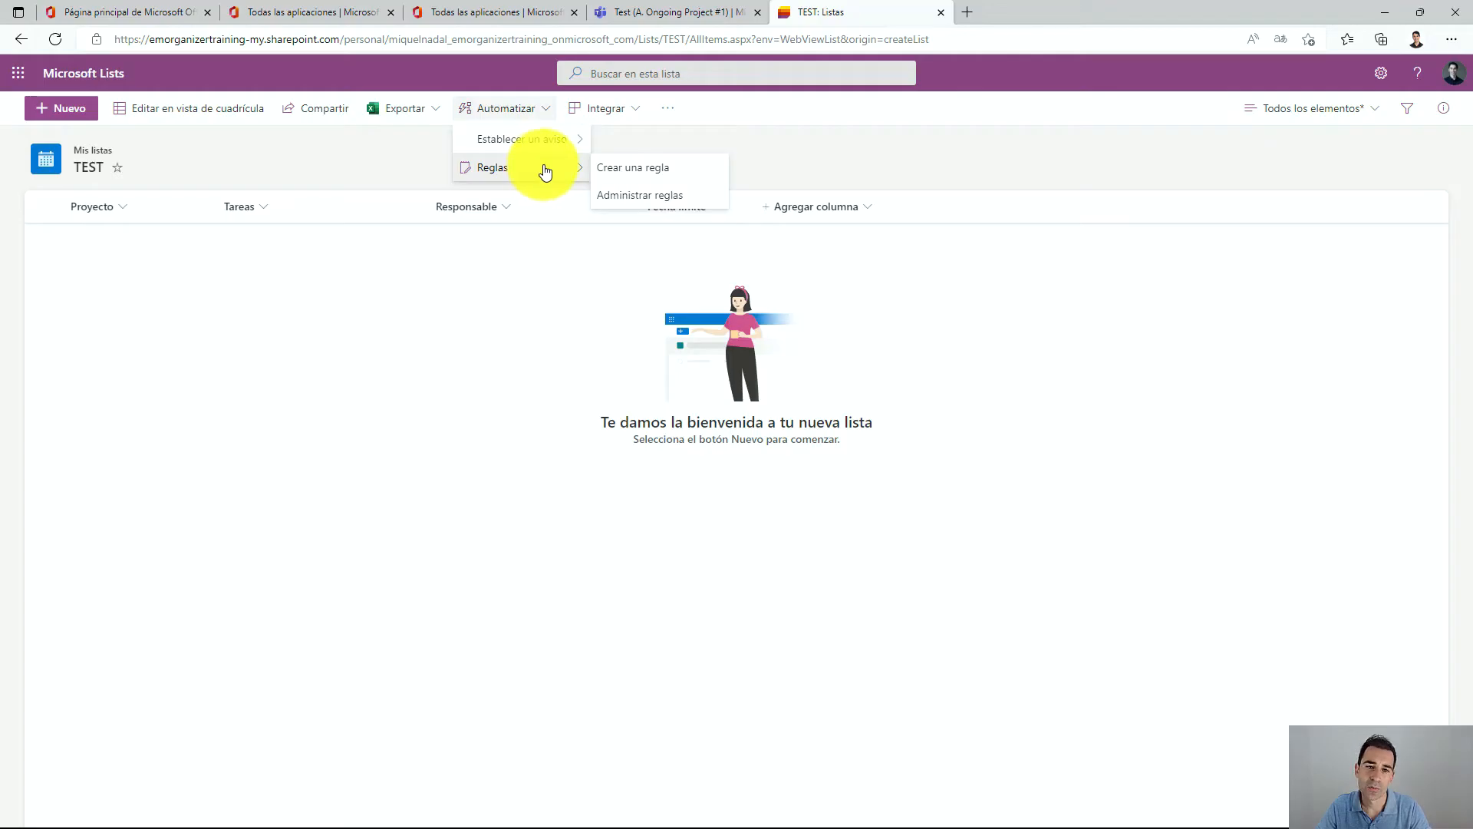
left_click(653, 170)
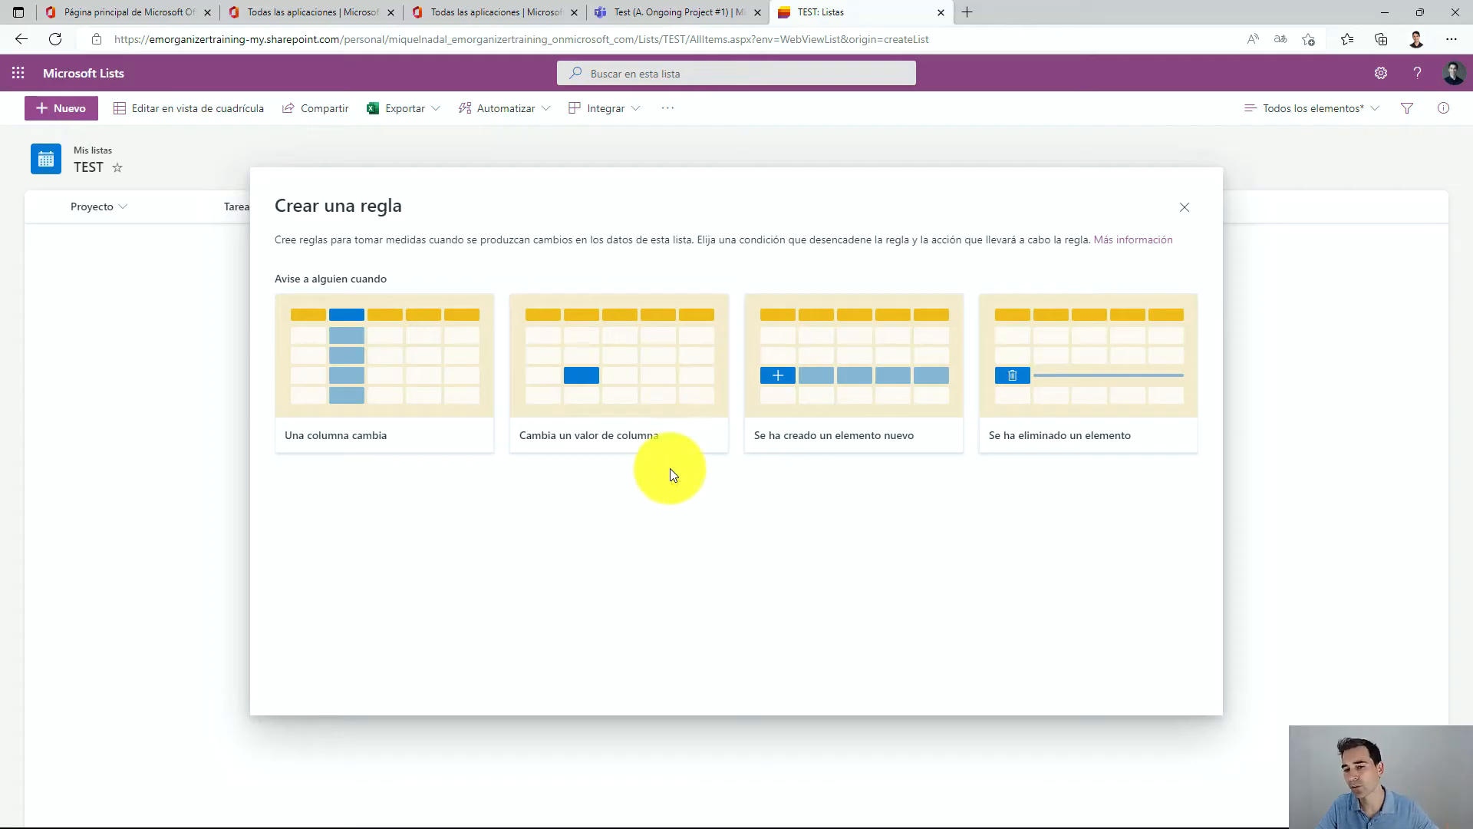
left_click(1184, 203)
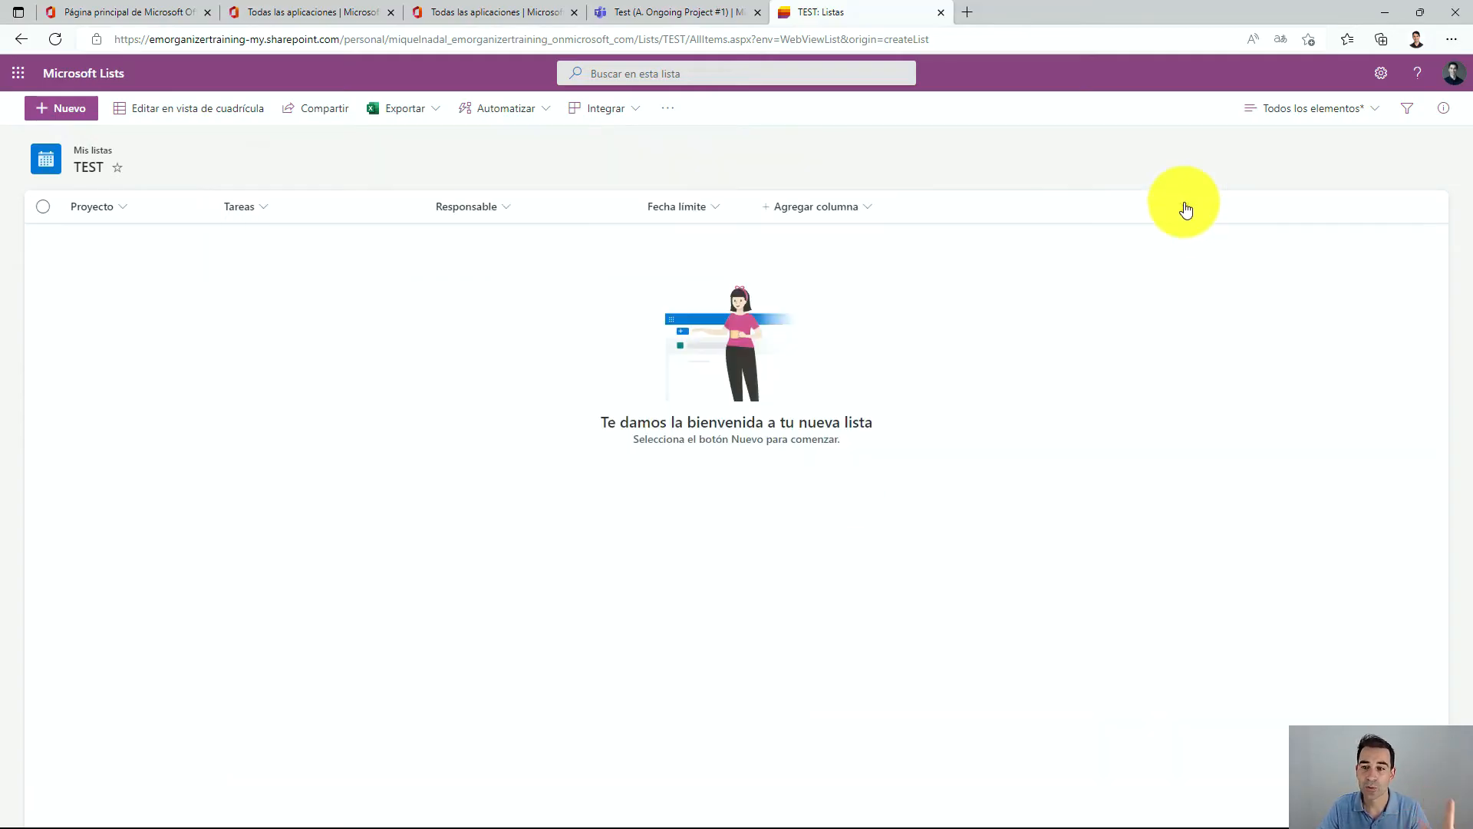
Browse the Integrar menu's Power Apps, Power Automate and Power BI options and the extra options menu.
left_click(619, 114)
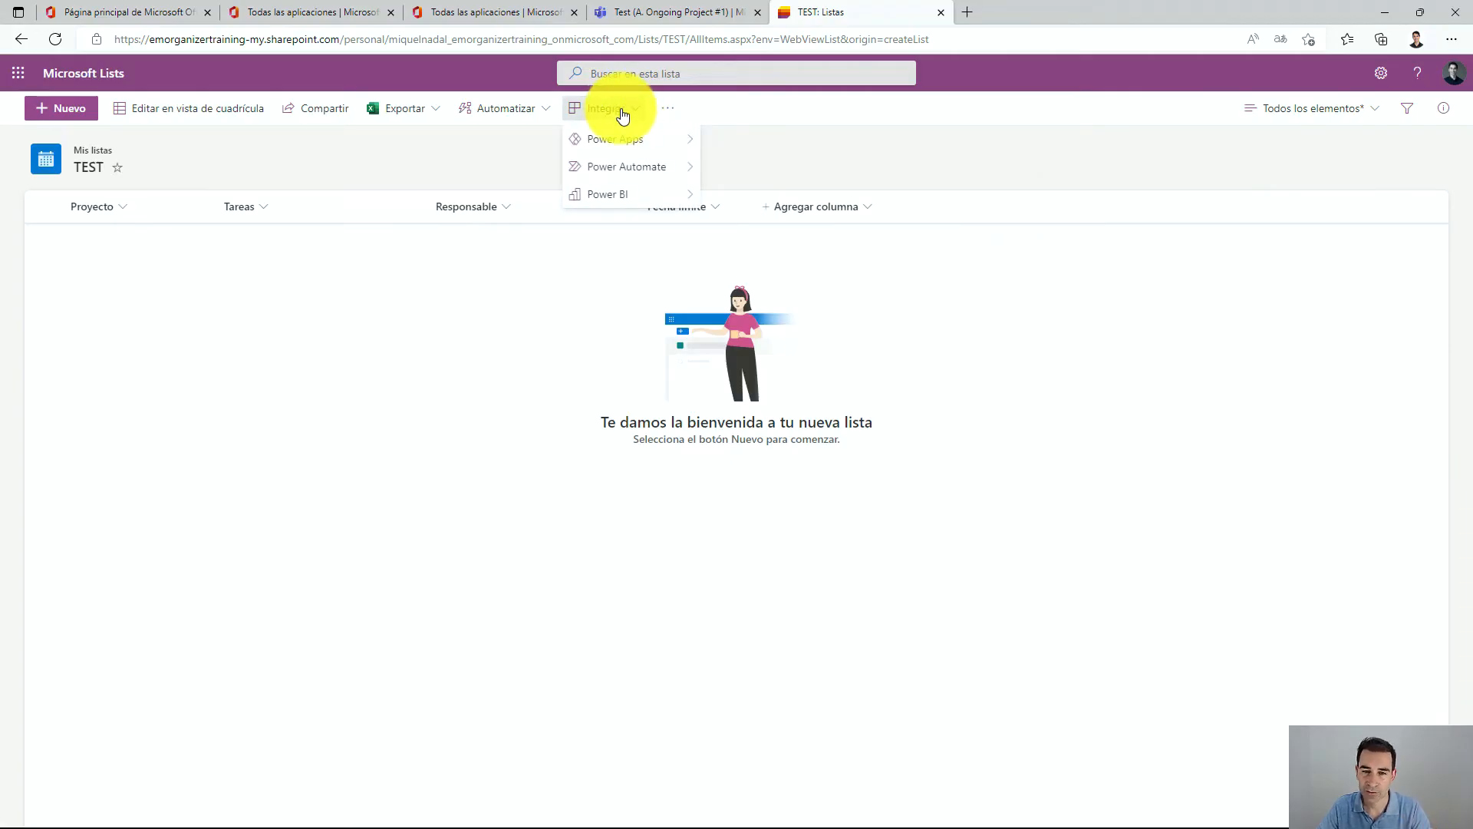
mouse_move(623, 144)
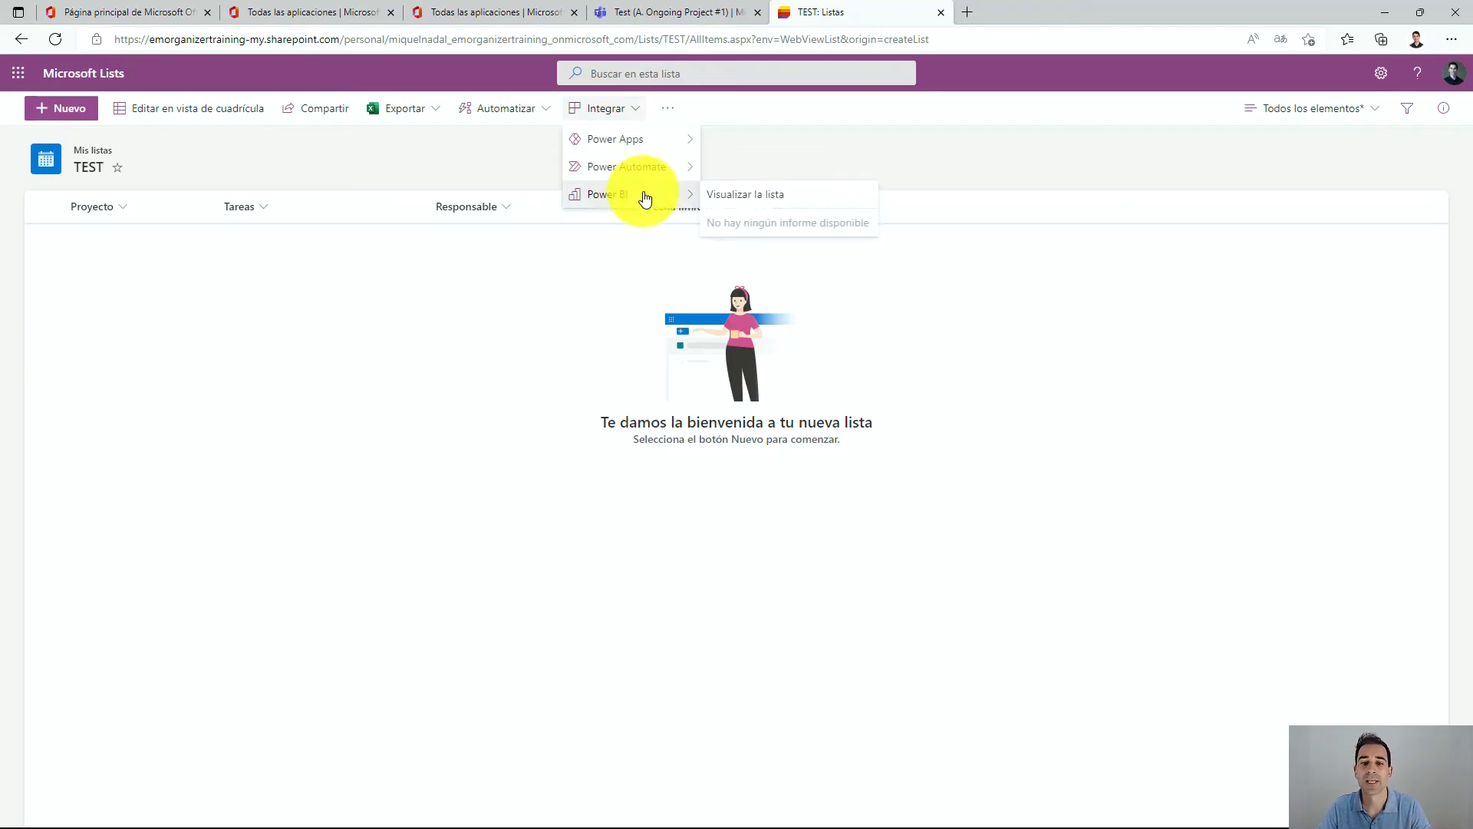
mouse_move(641, 208)
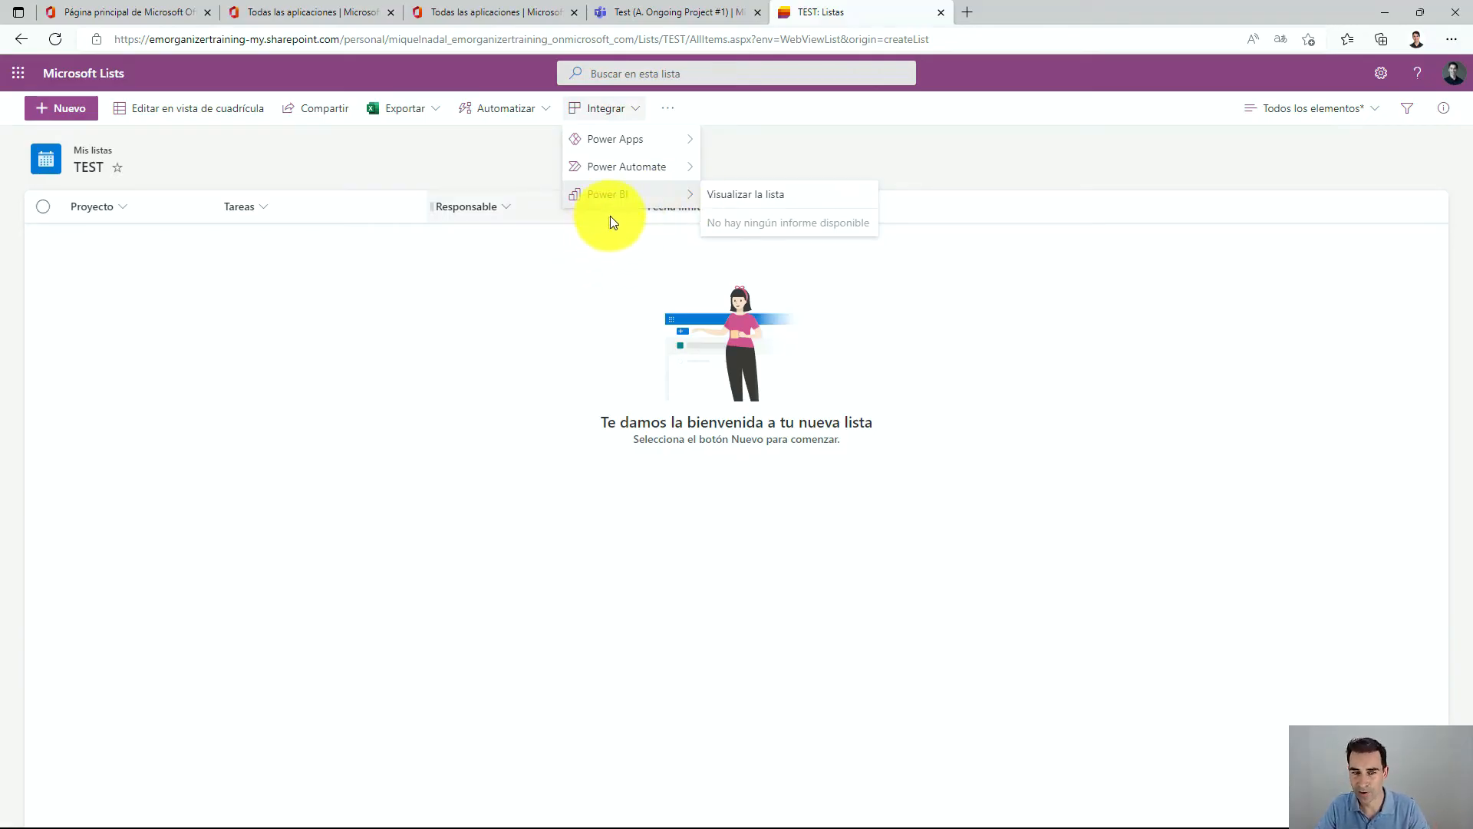
left_click(637, 278)
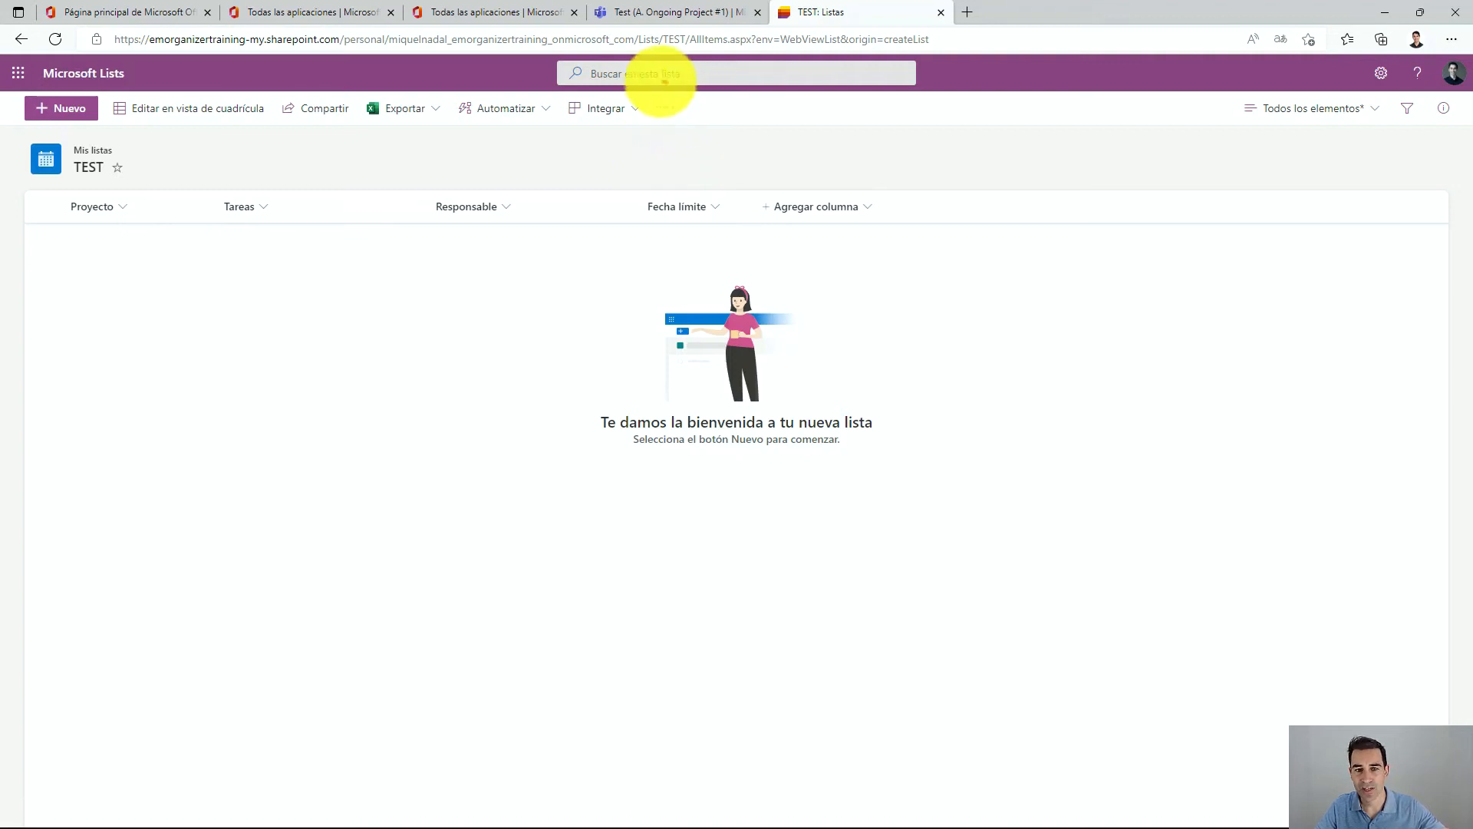
mouse_move(662, 83)
left_mouse_down()
mouse_move(691, 103)
mouse_move(664, 81)
left_mouse_up()
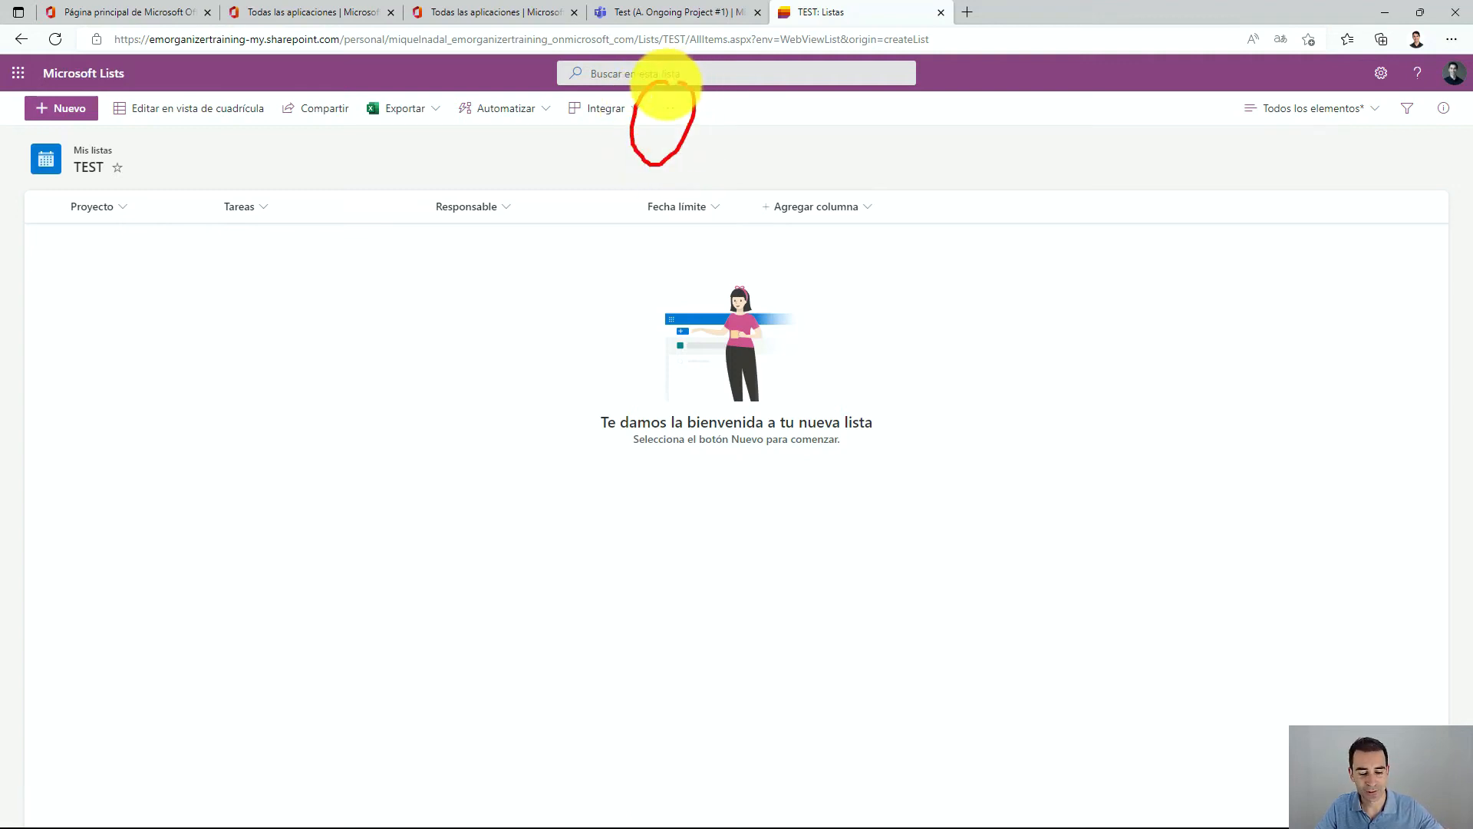
left_click(667, 112)
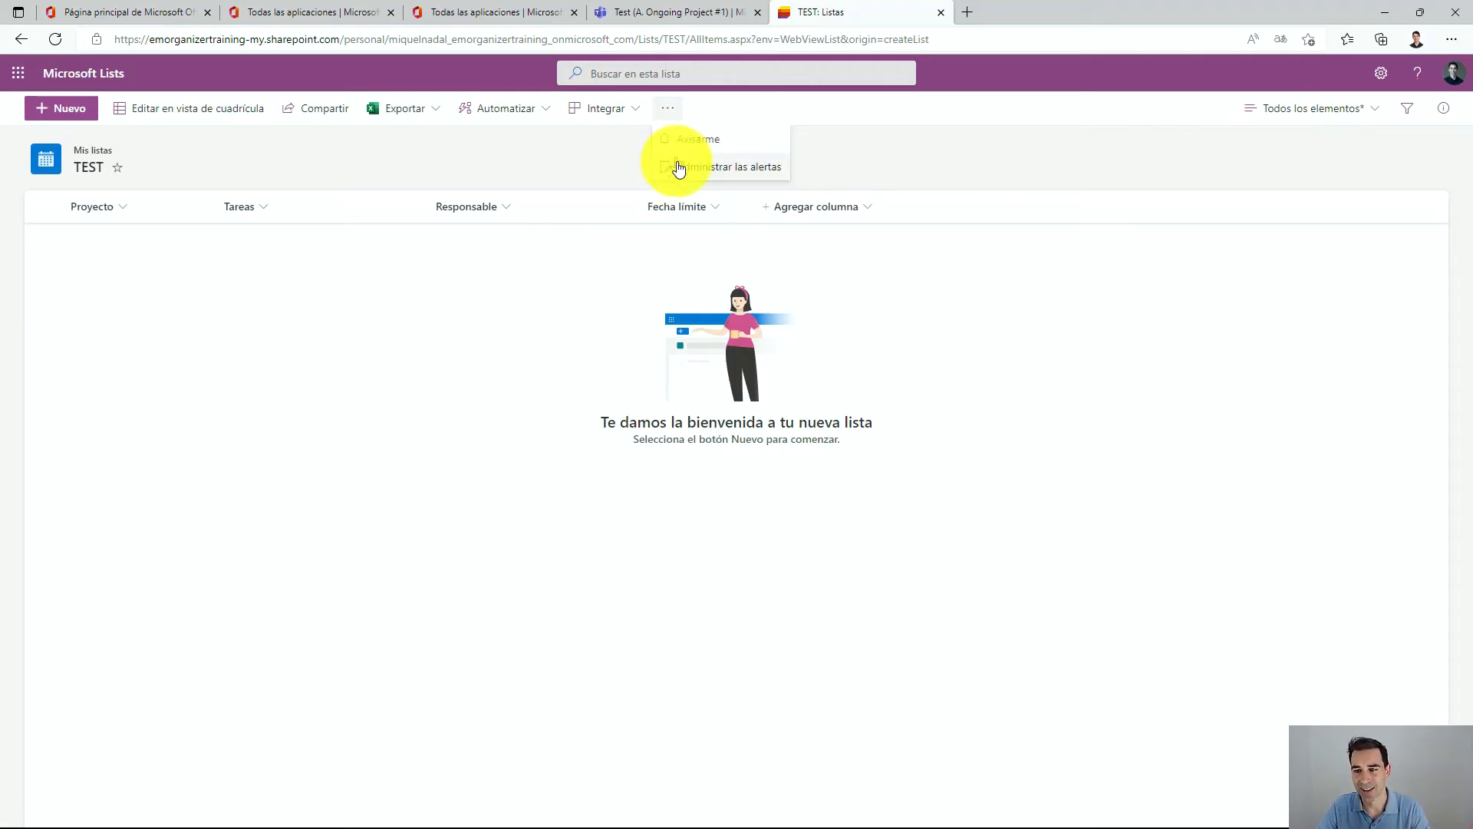
left_click(935, 277)
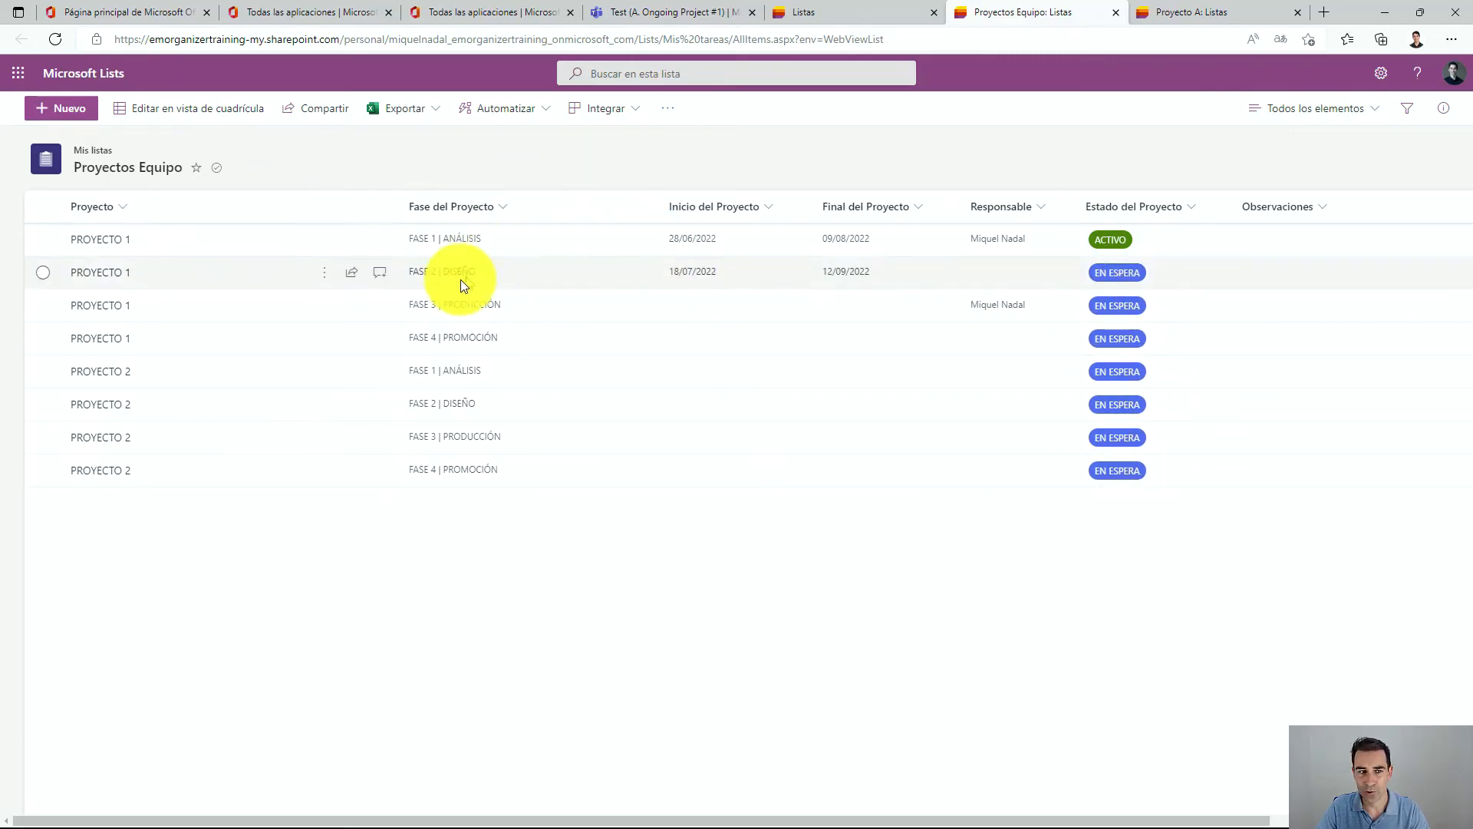
Switch the Proyectos Equipo list to grid editing, add a new item, and set its Estado del Proyecto to ACTIVO.
left_click(153, 127)
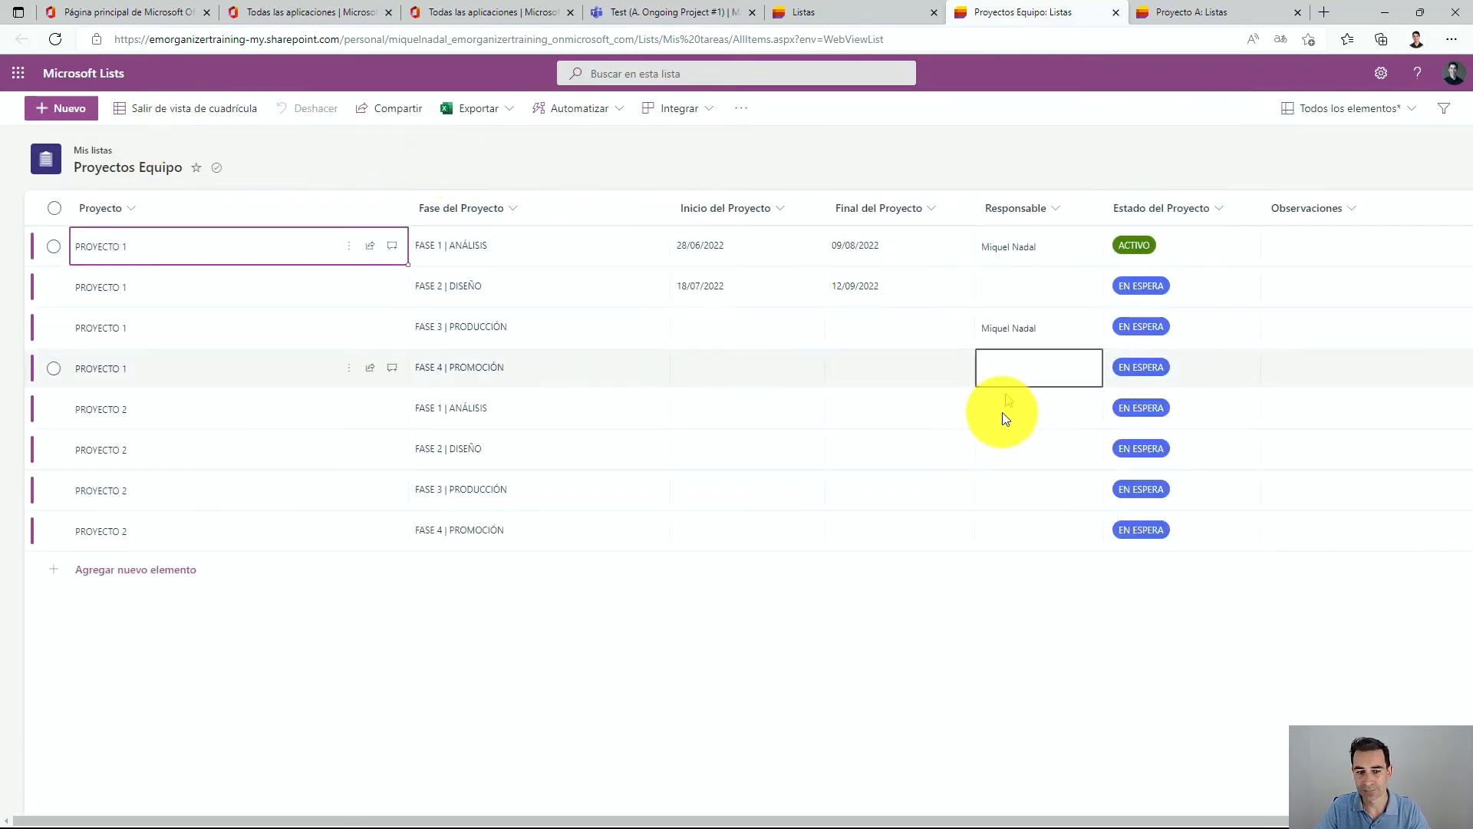
left_click(120, 576)
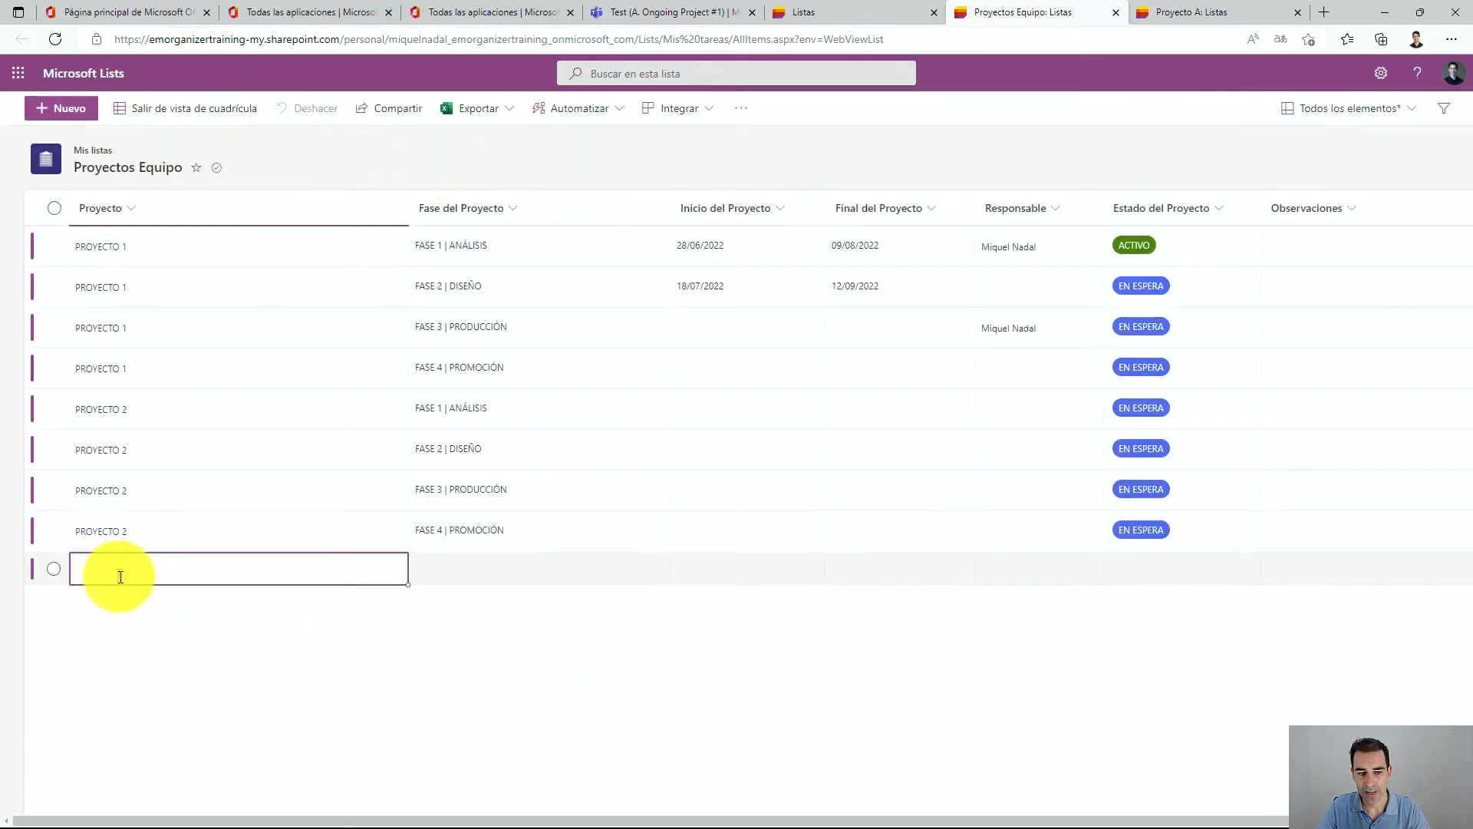
left_click(1129, 566)
left_click(1149, 579)
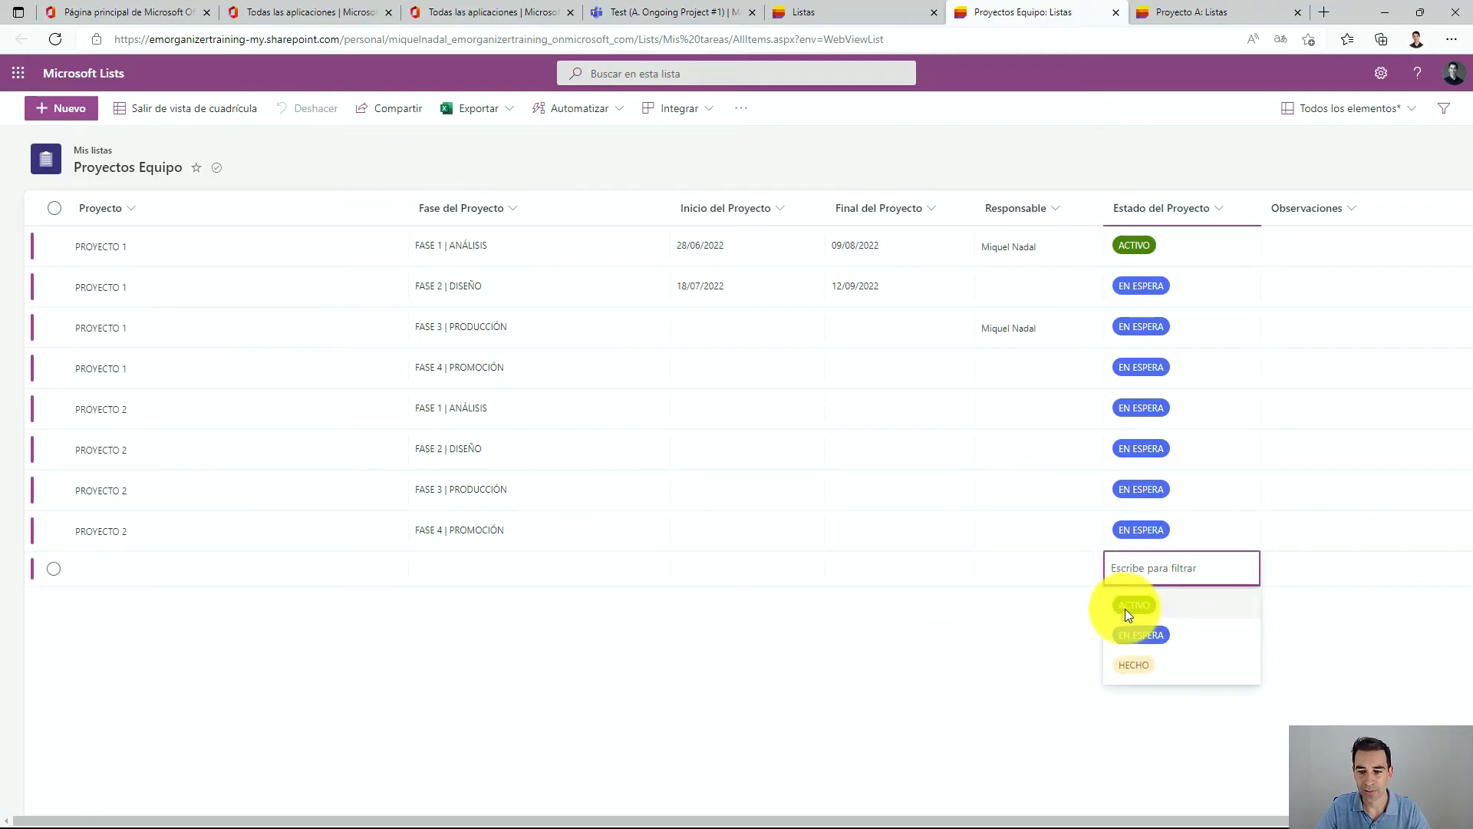
left_click(1145, 635)
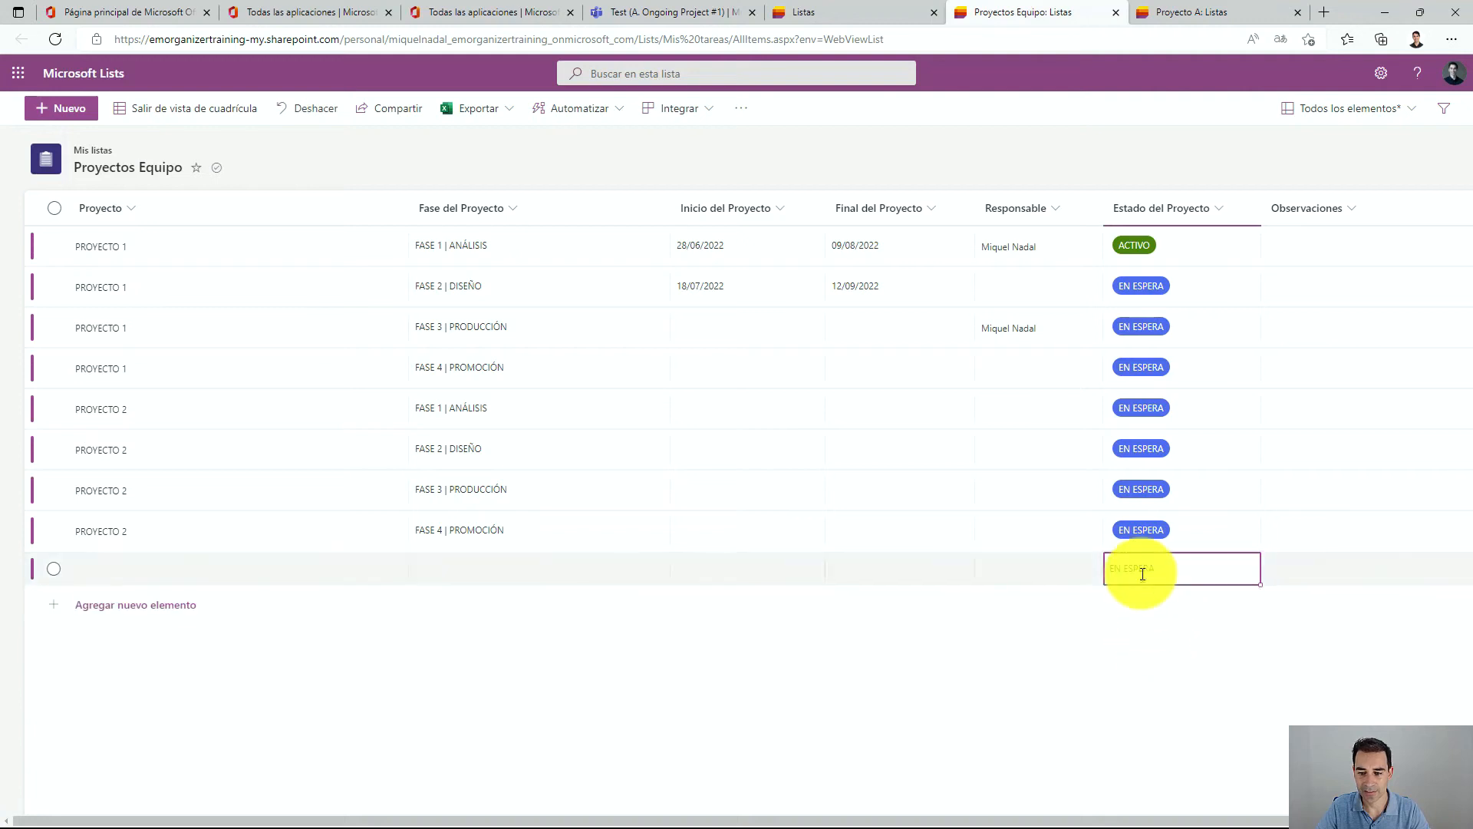
left_click(1138, 599)
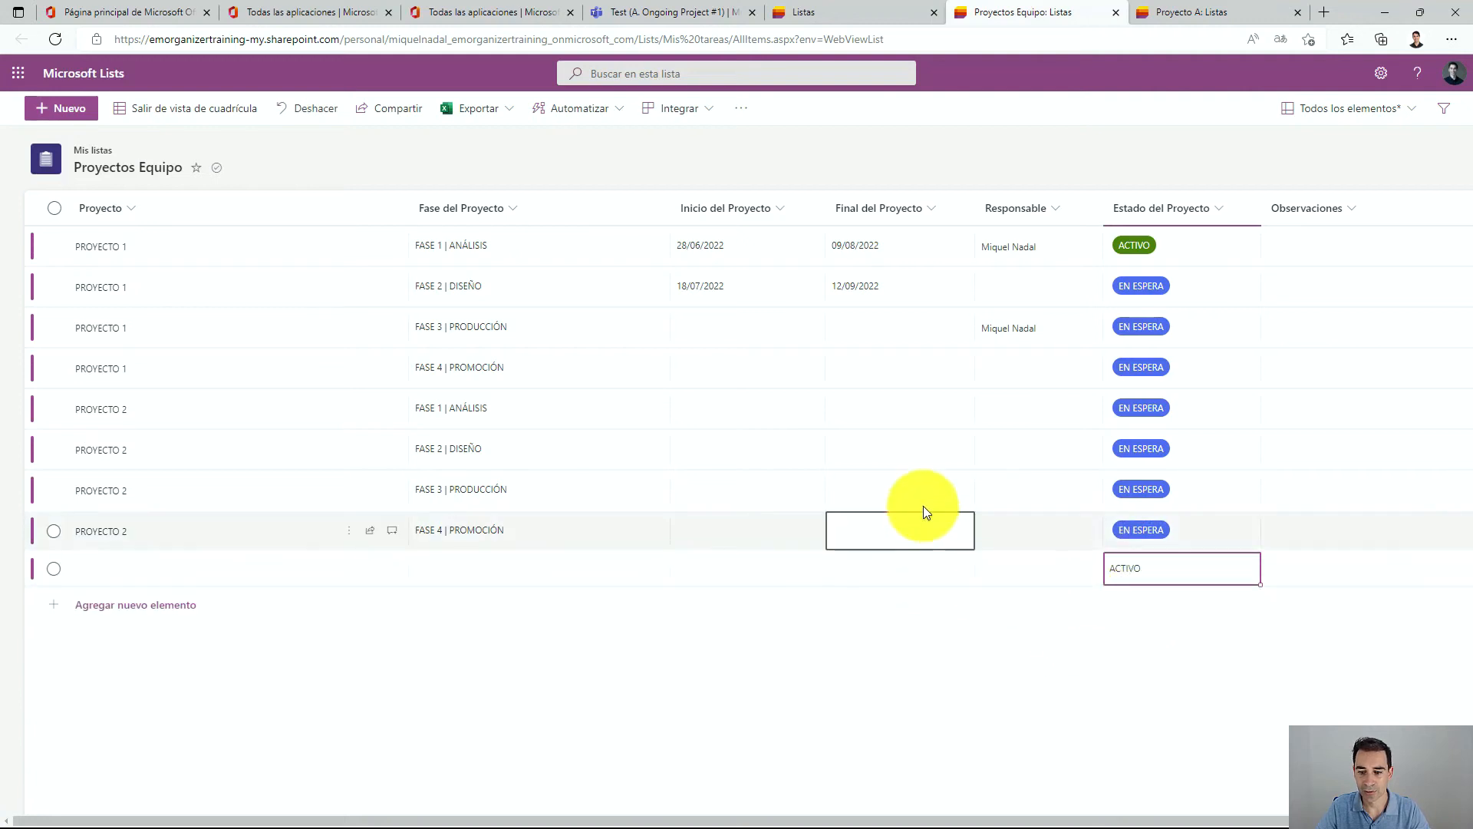
left_click(923, 504)
left_click(1137, 568)
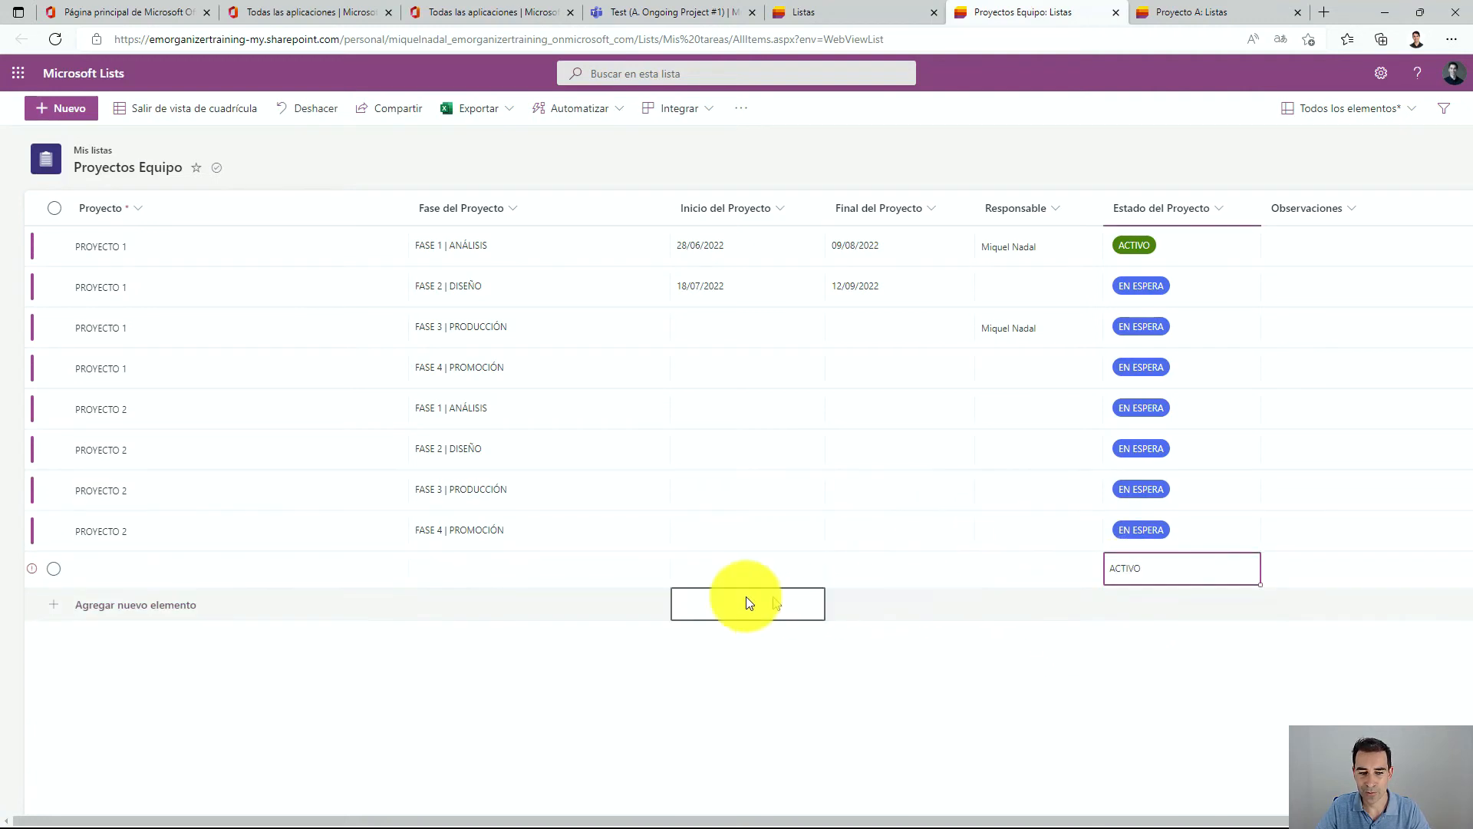
Enter PROYECTO 3 as the new item's Proyecto value.
left_click(192, 568)
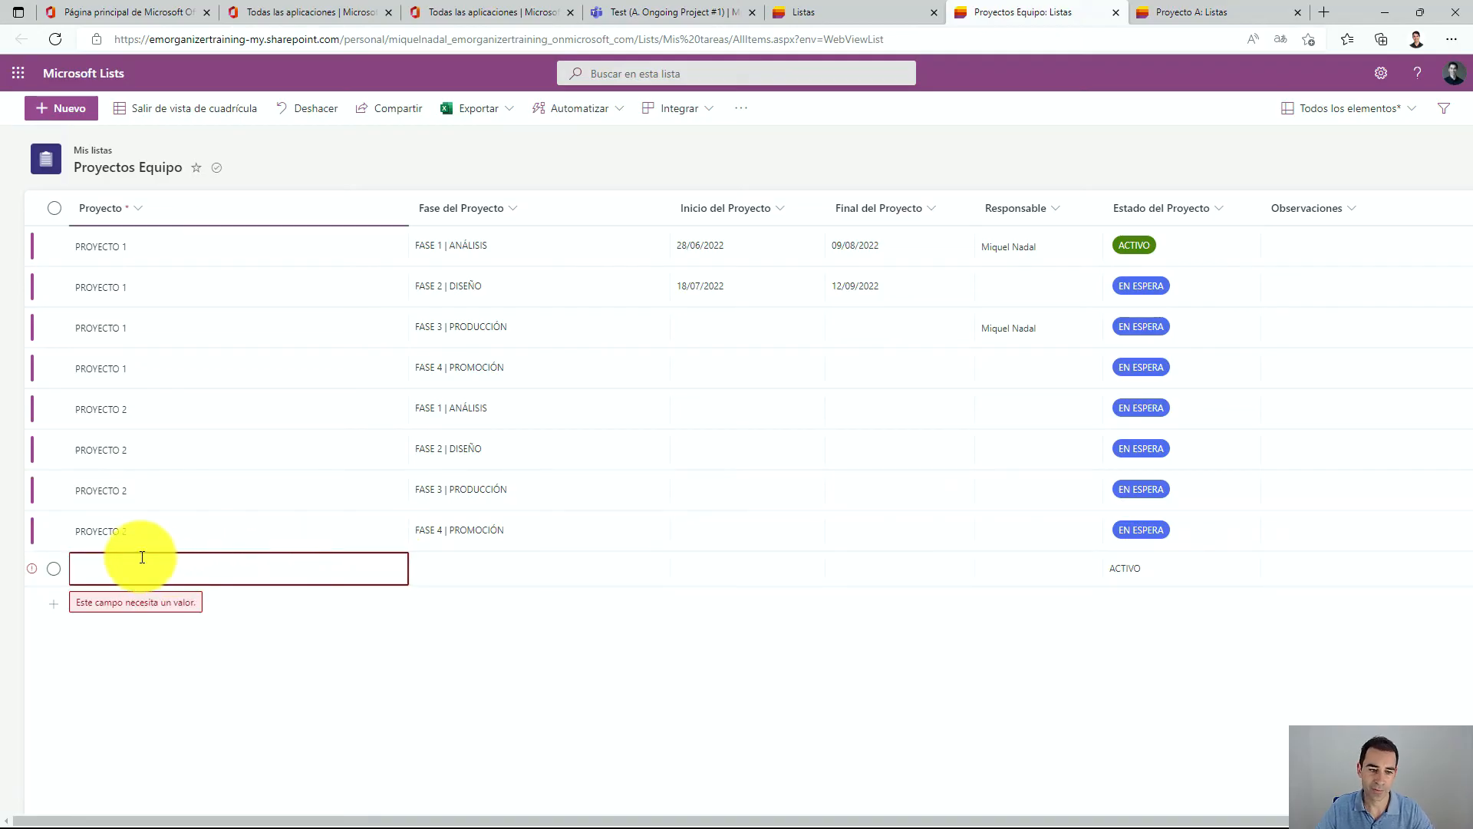
type("PROYECTO ")
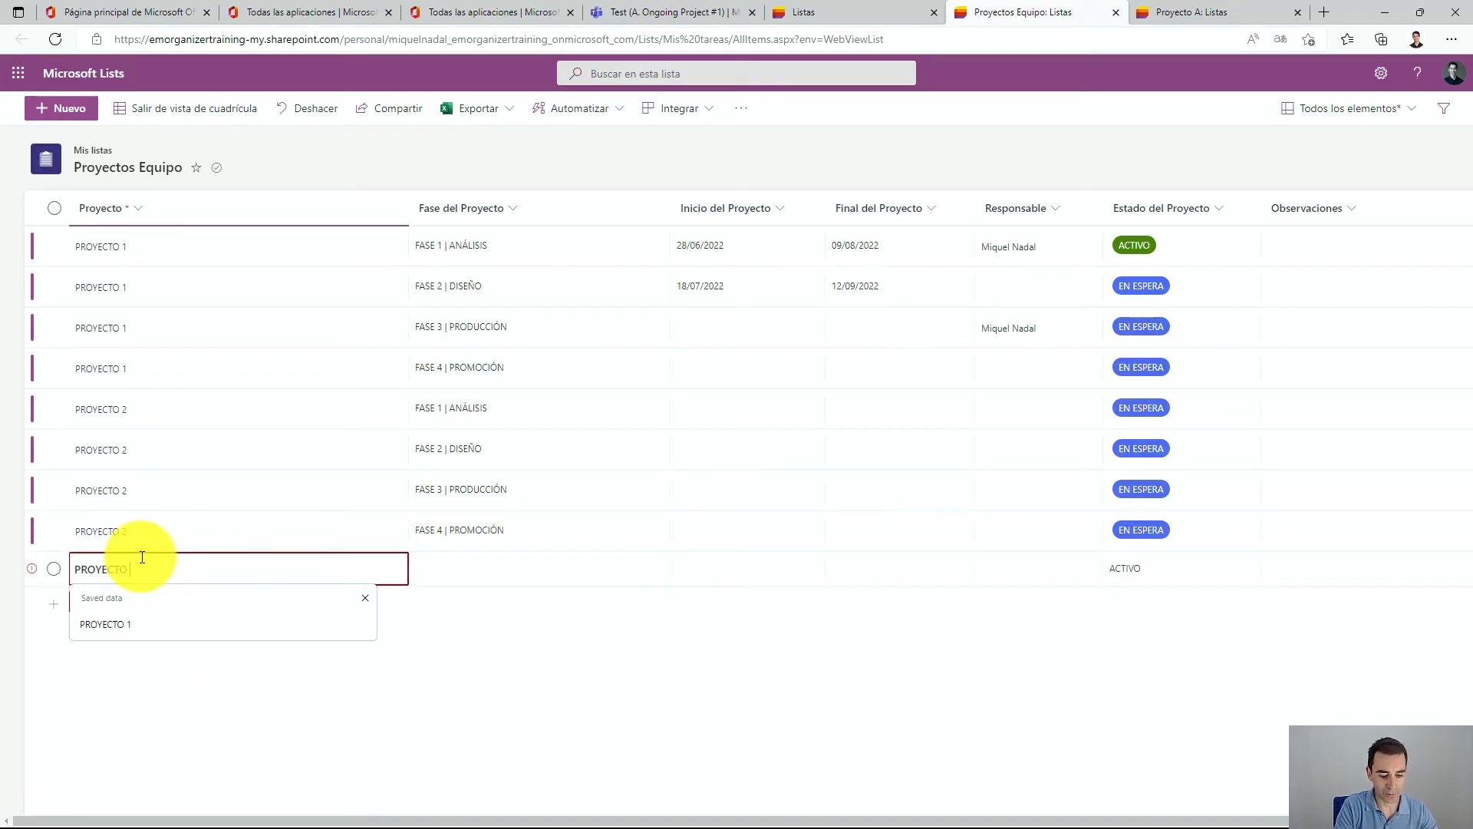
type("3")
key("Return")
Set the new item's Fase del Proyecto to FASE 4 | PROMOCIÓN and reselect ACTIVO as its project status.
left_click(503, 564)
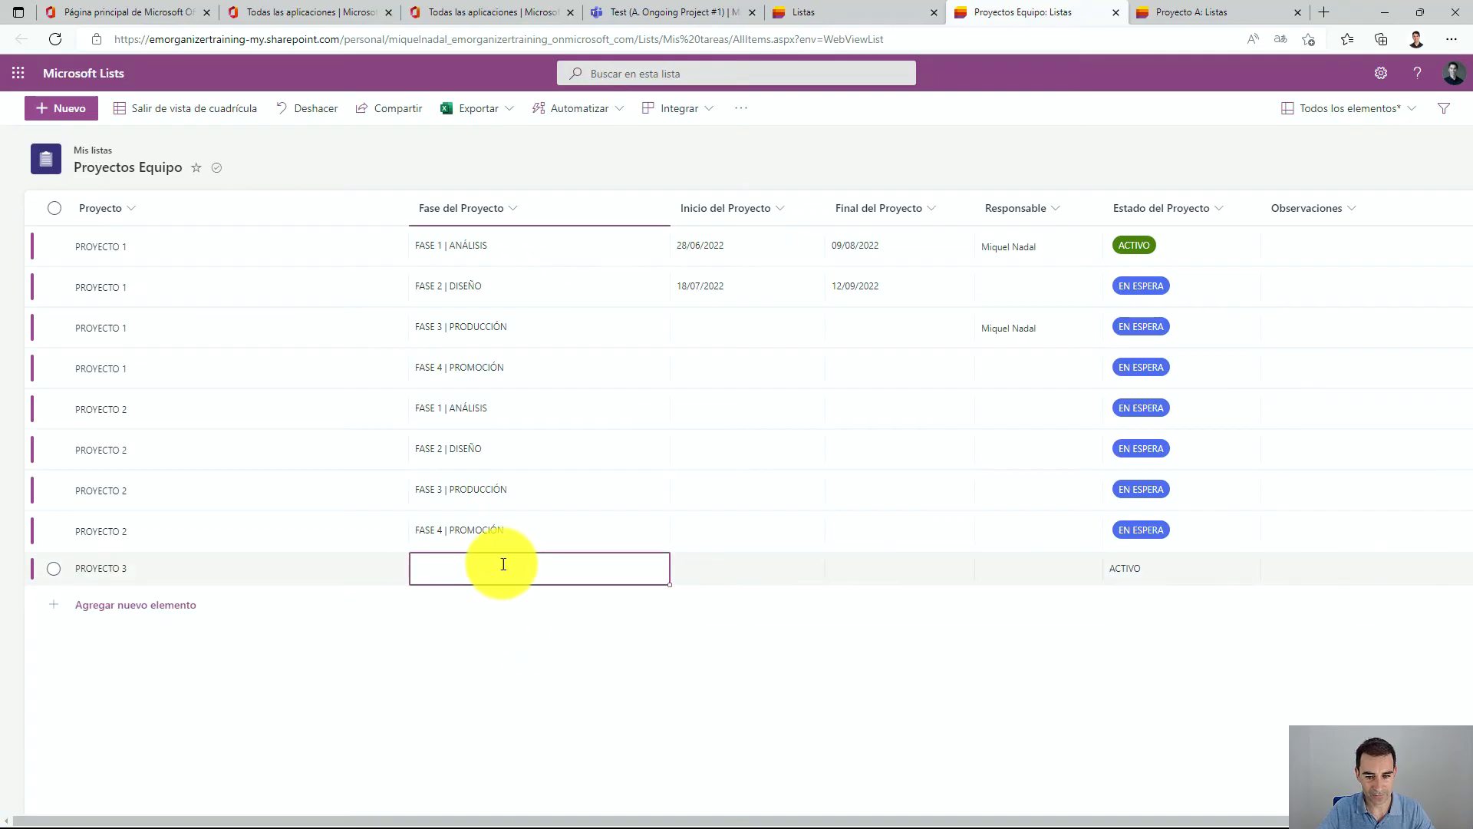
left_click(503, 564)
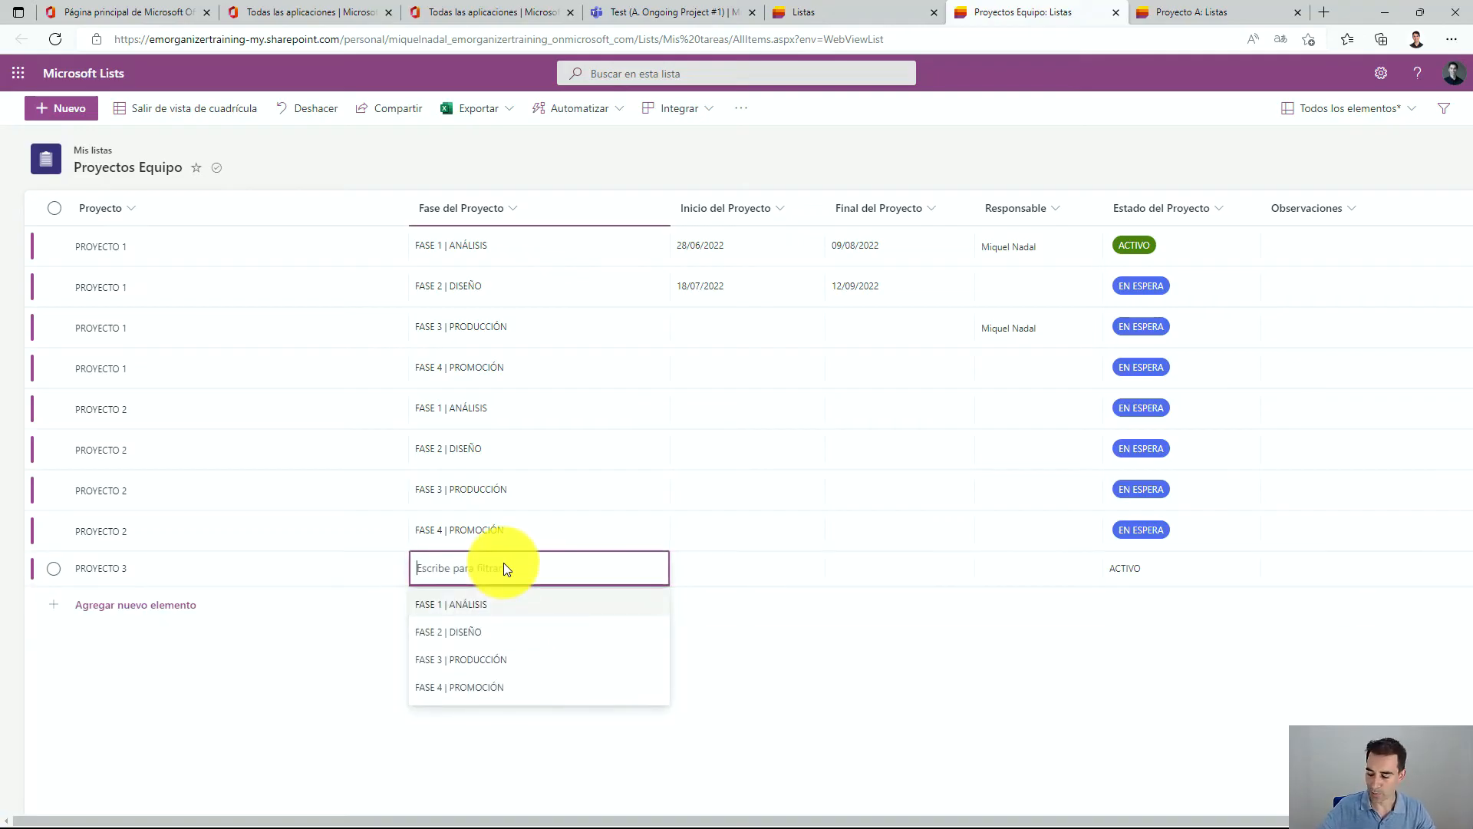
left_click(452, 688)
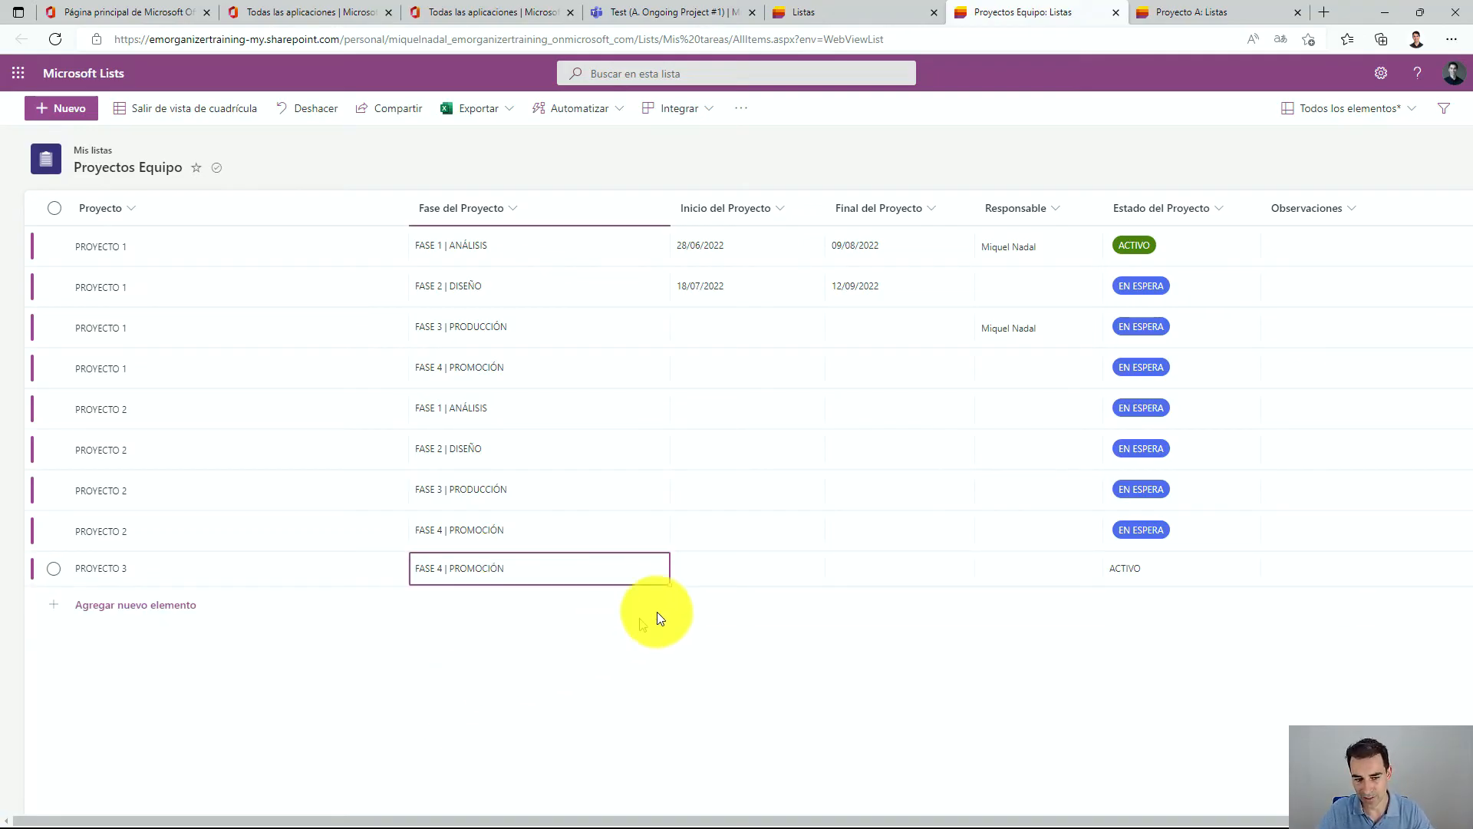
left_click(1137, 579)
left_click(1151, 574)
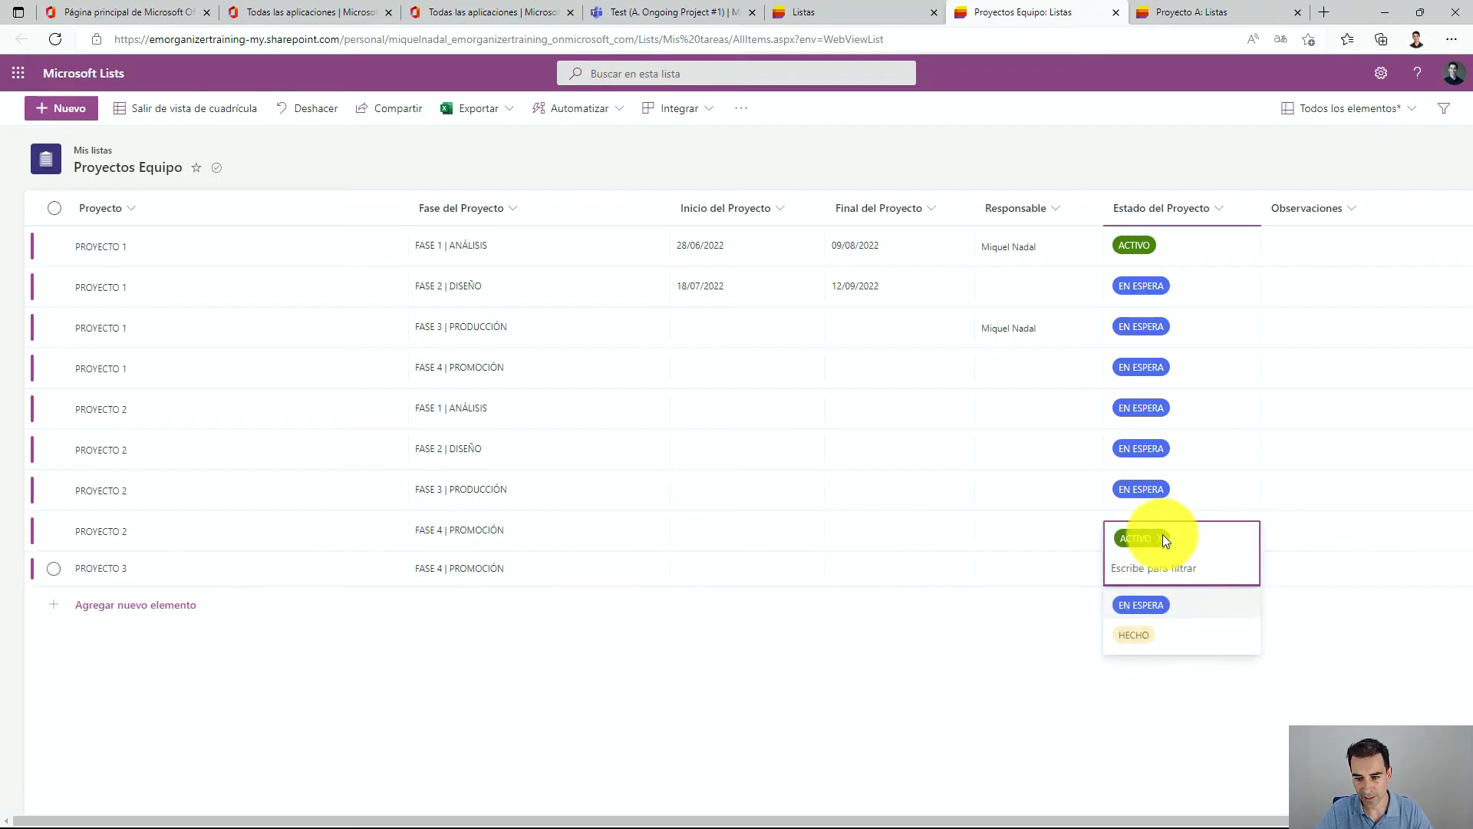
left_click(1163, 539)
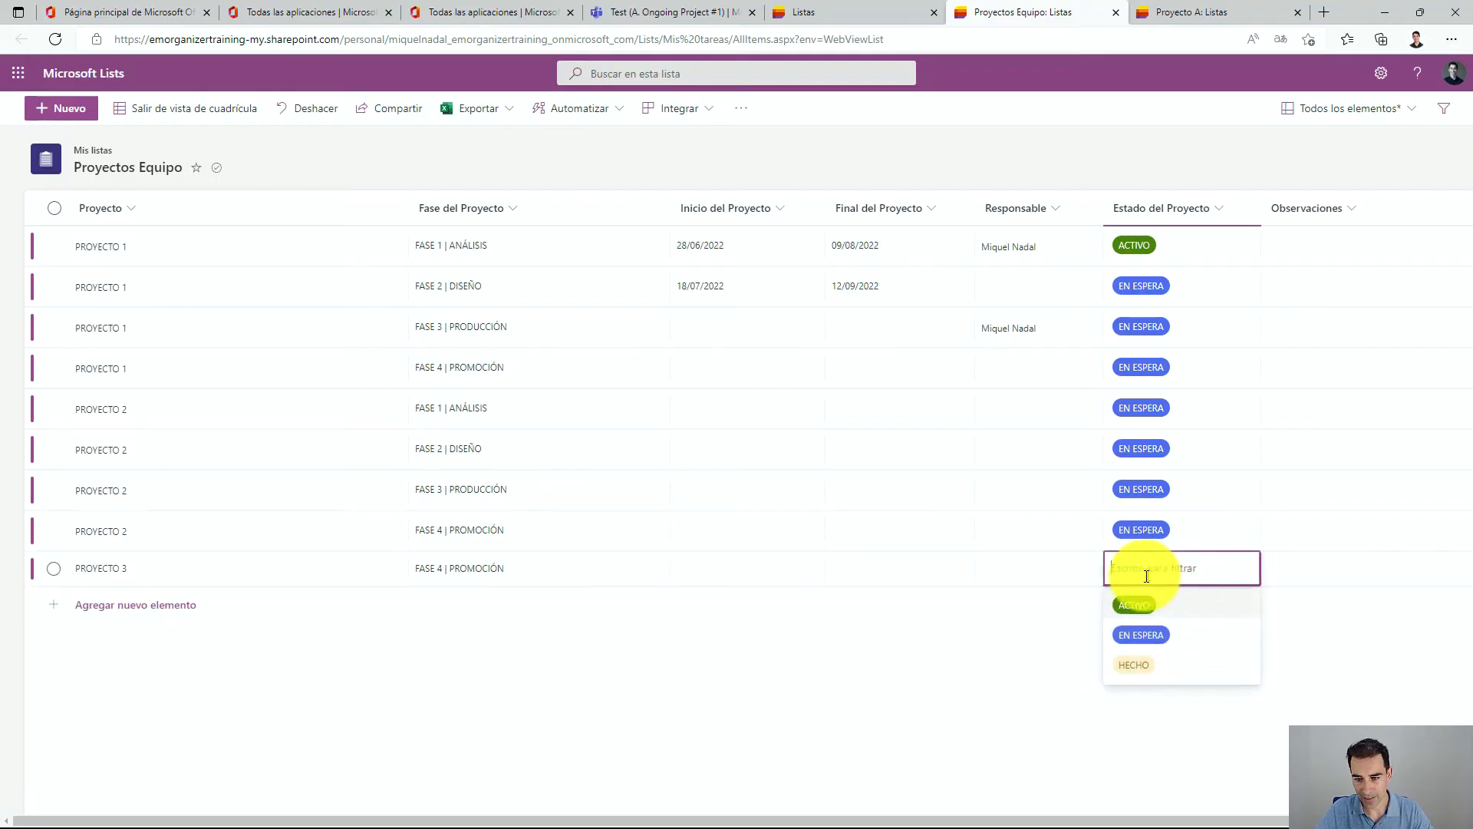
left_click(1140, 599)
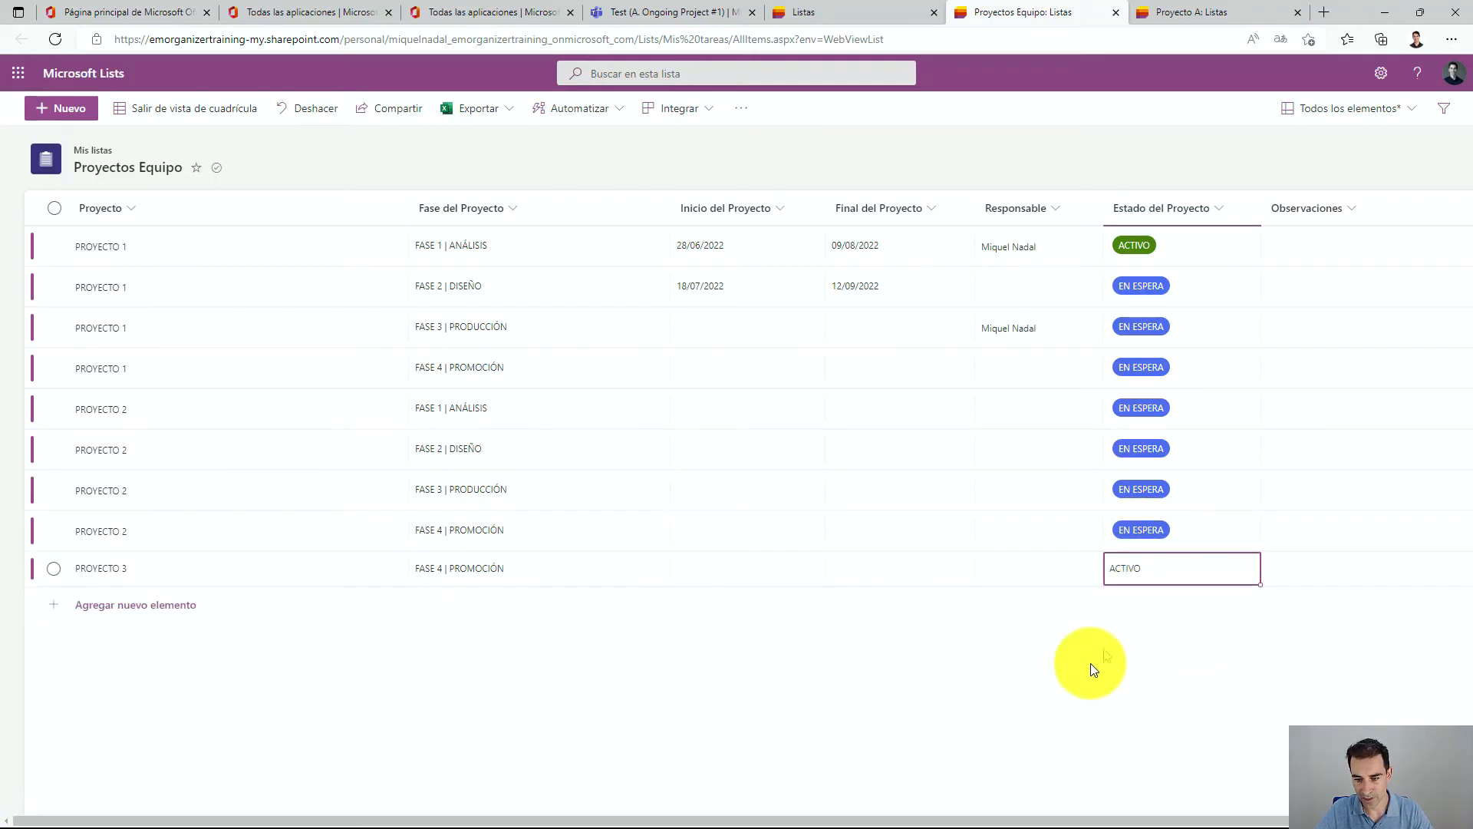
left_click(1283, 500)
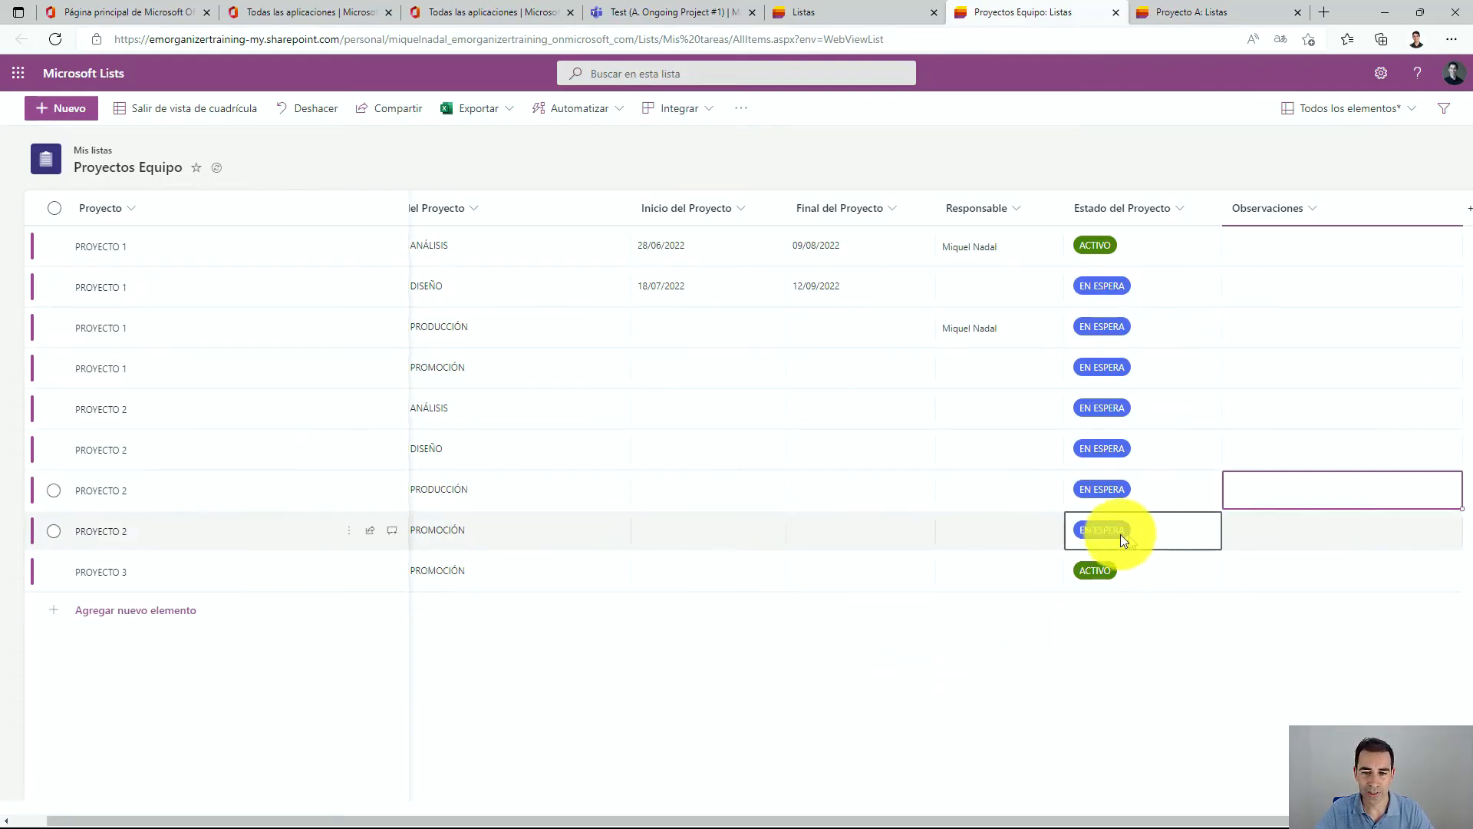
double_click(847, 662)
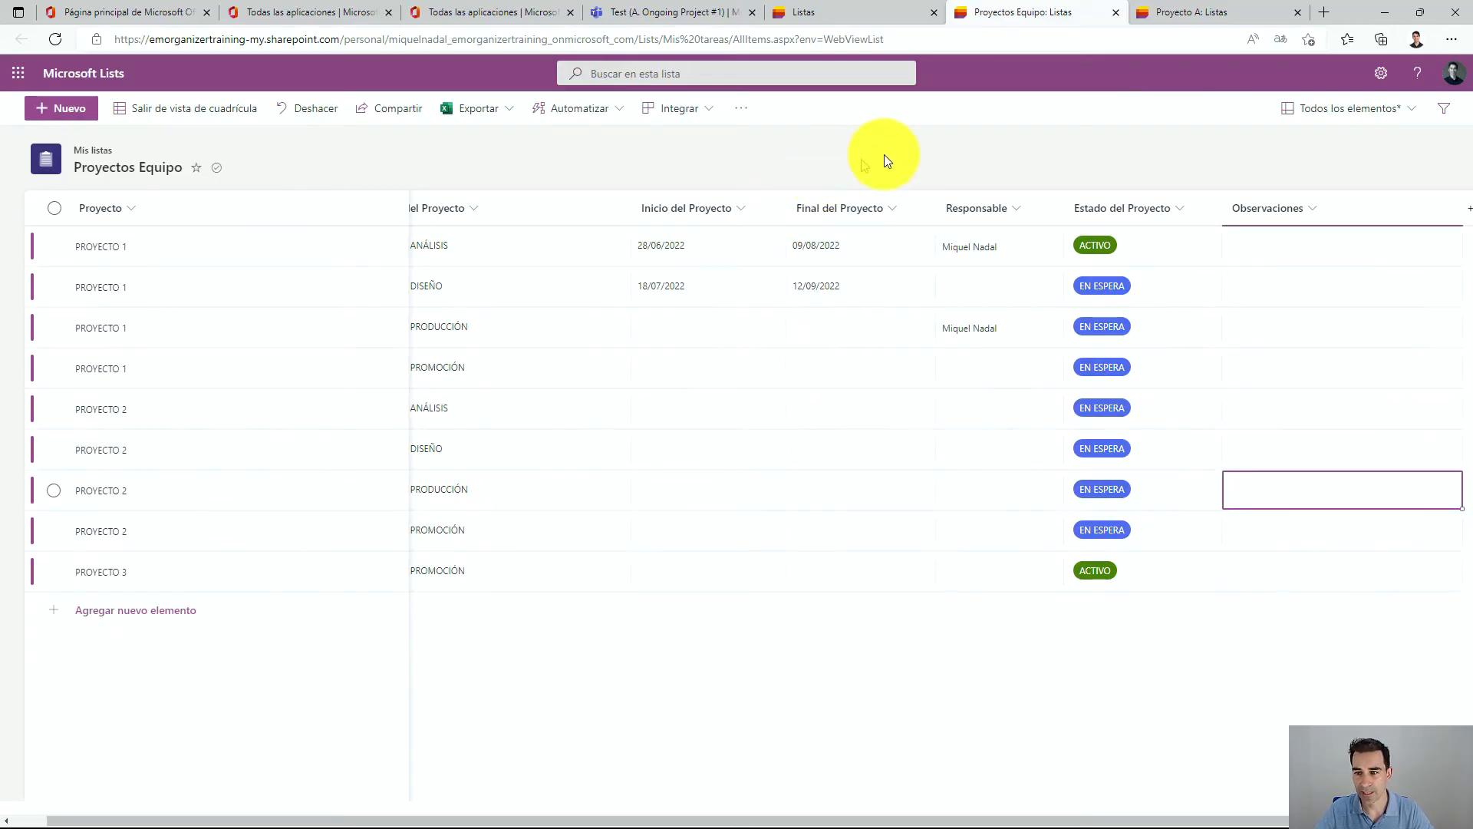
left_click(1395, 112)
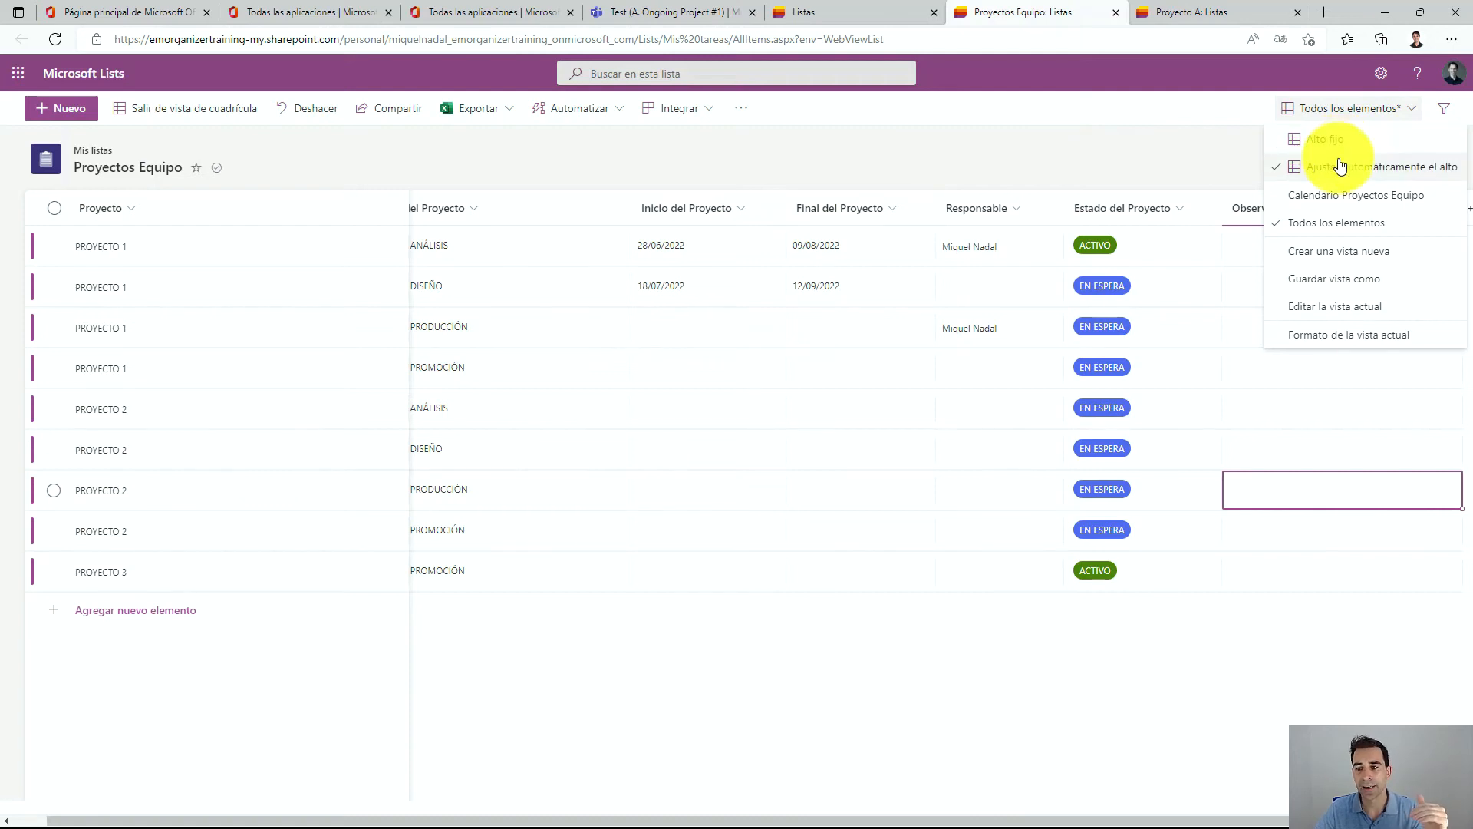
Try filtering the list by Fase del Proyecto and Estado del Proyecto values, then clear the filters and close the pane.
left_click(1448, 110)
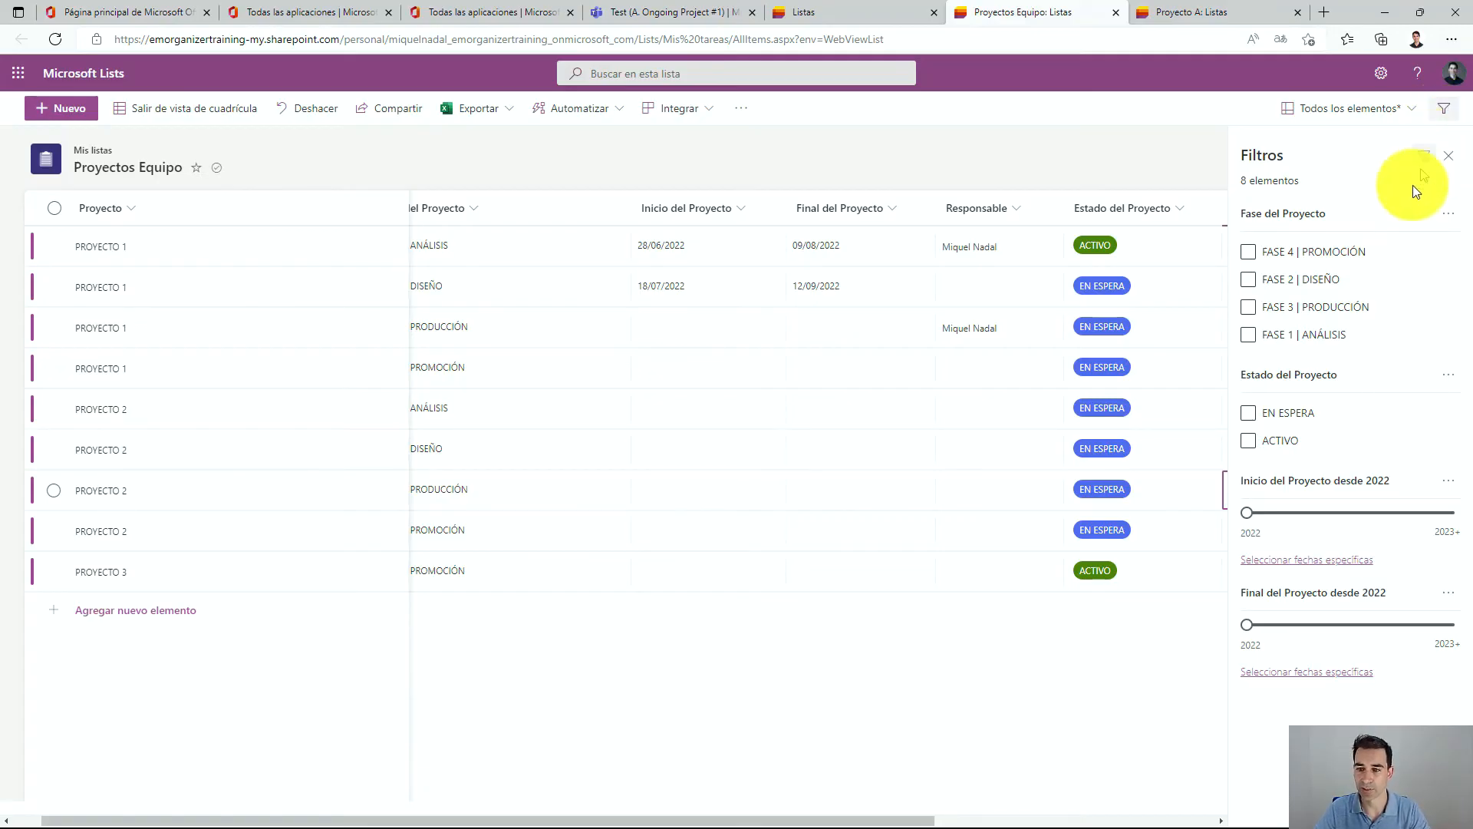
left_click(1247, 247)
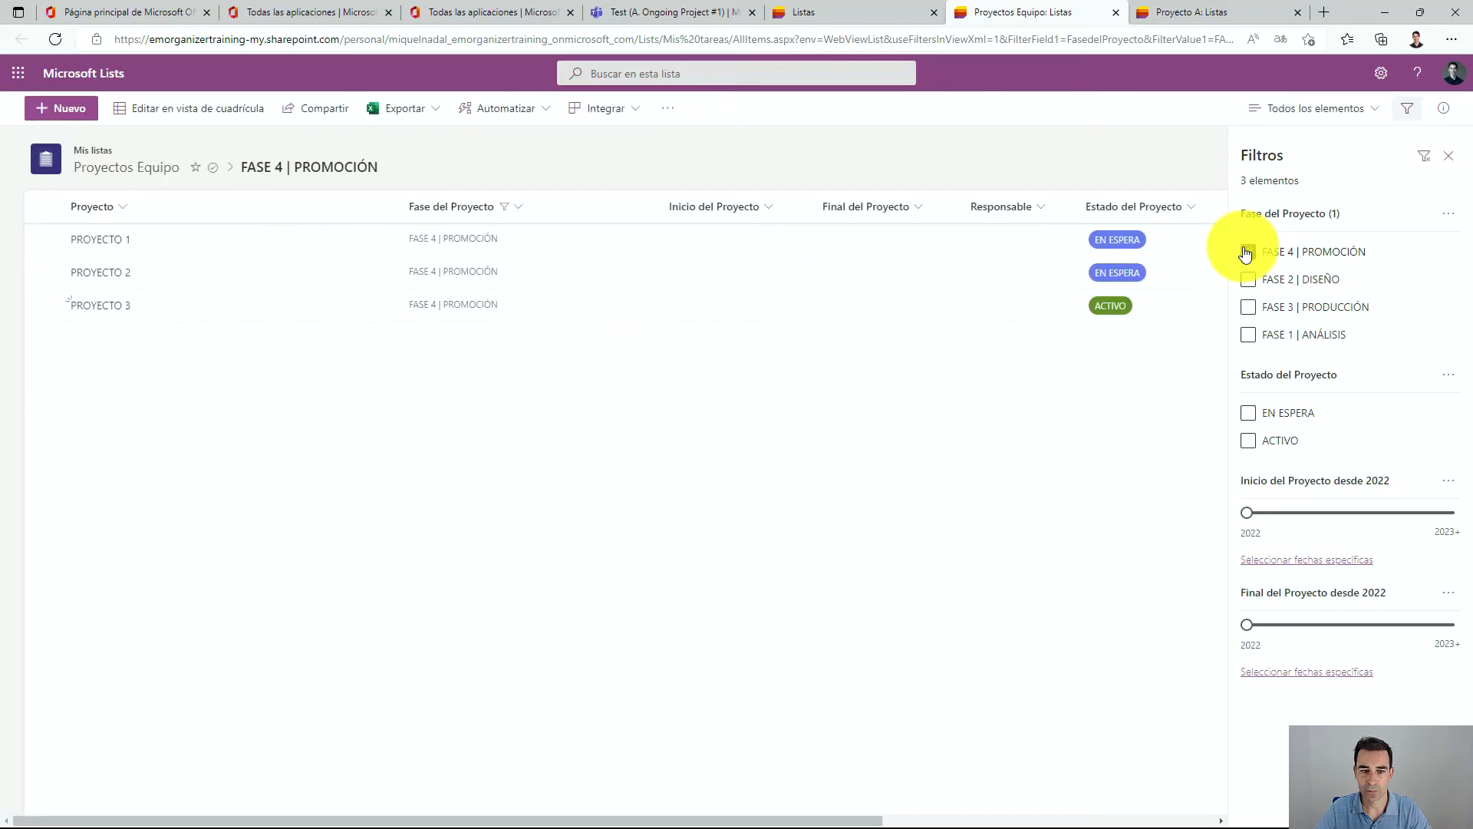
left_click(1247, 252)
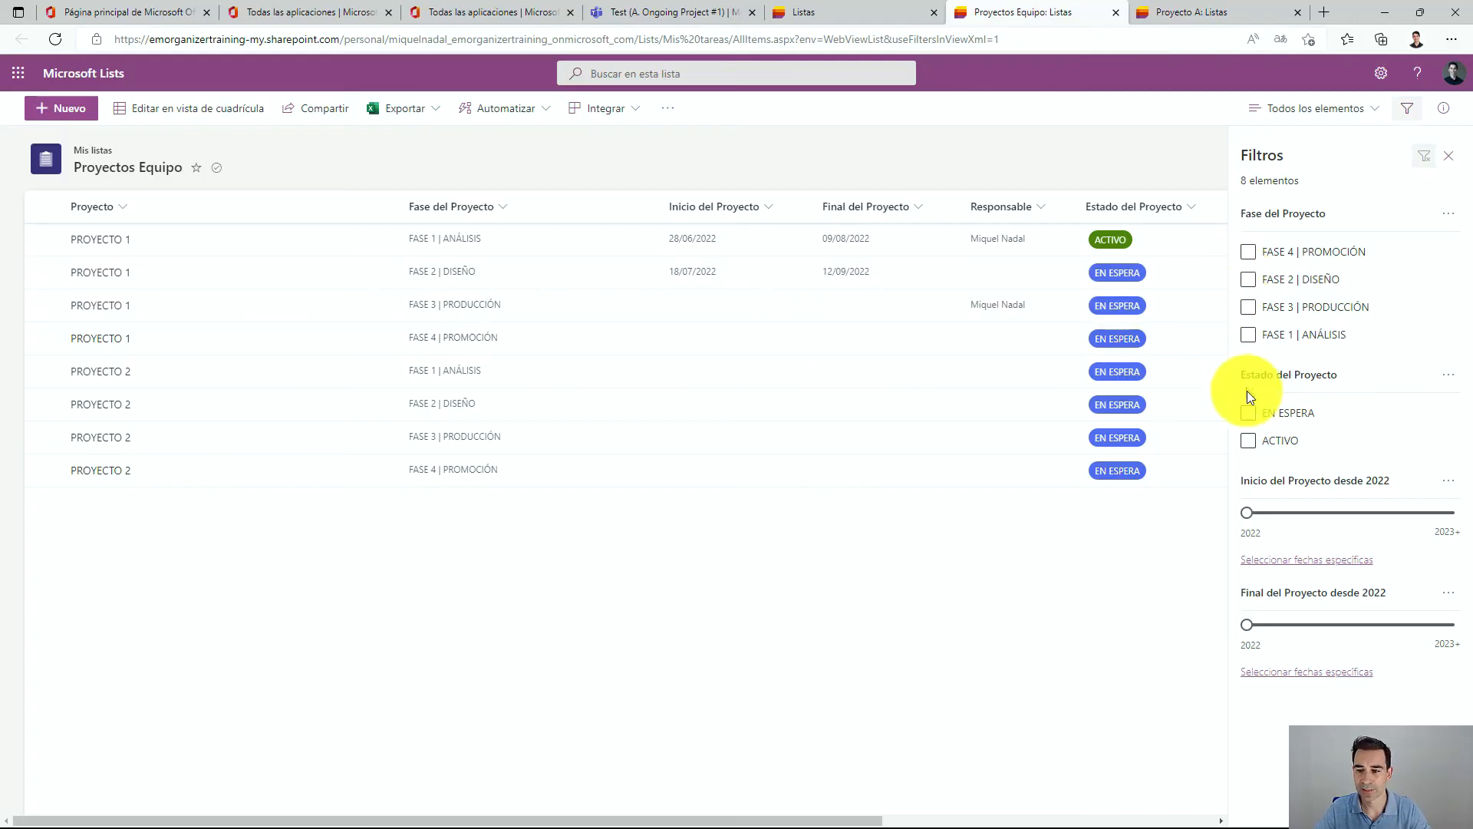
left_click(1248, 415)
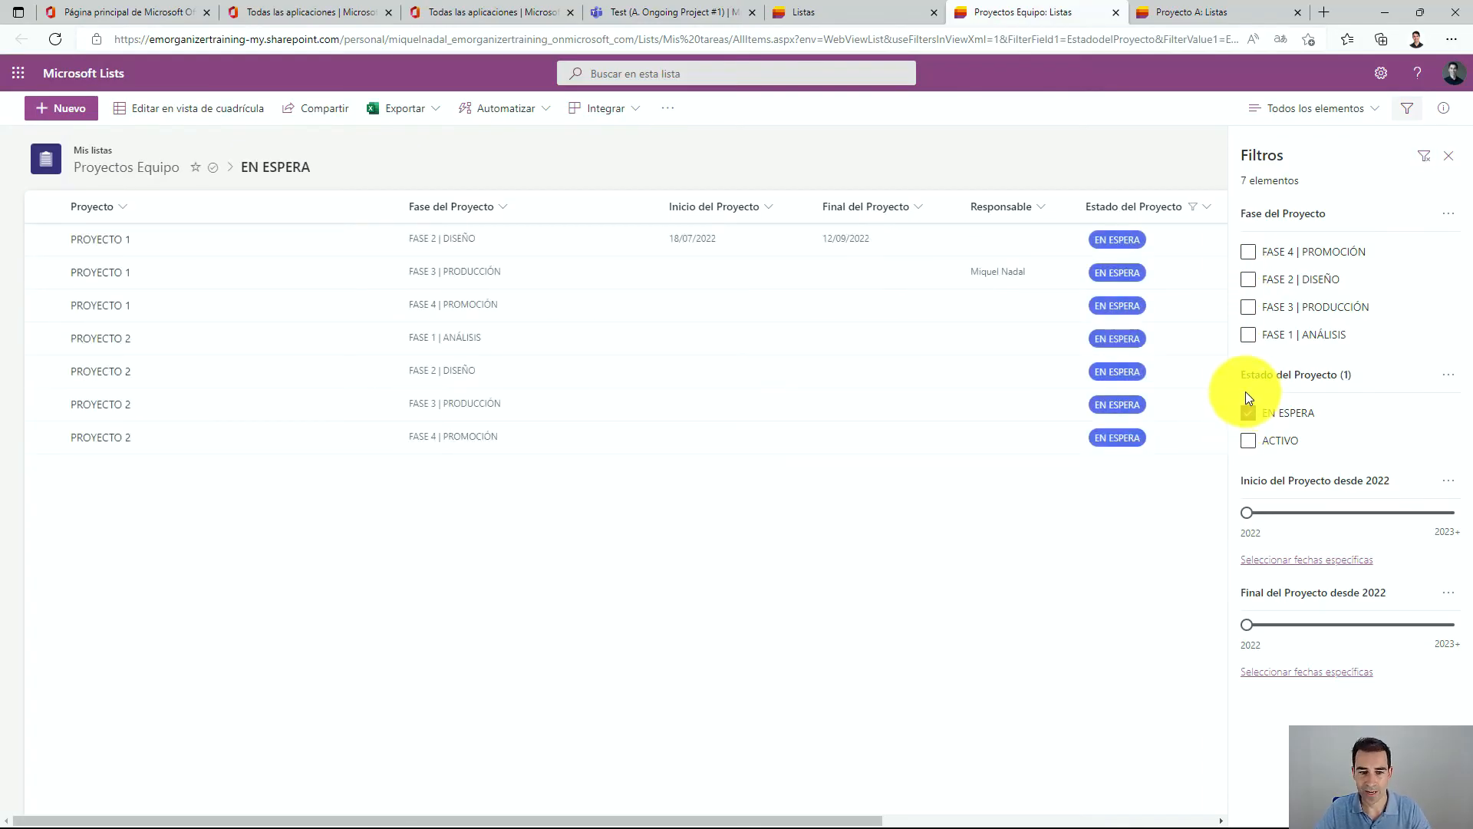
left_click(1251, 439)
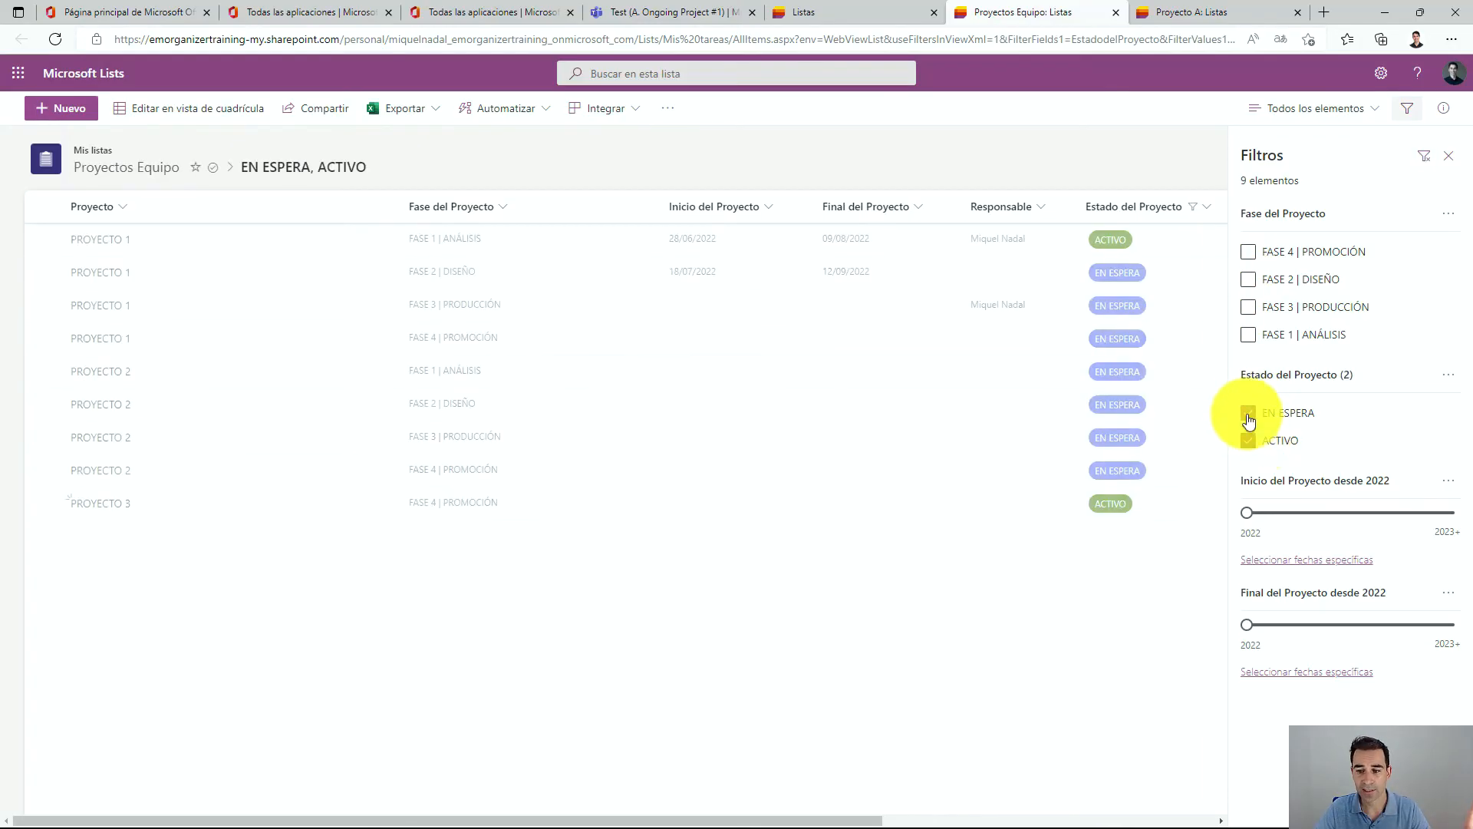
left_click(1249, 414)
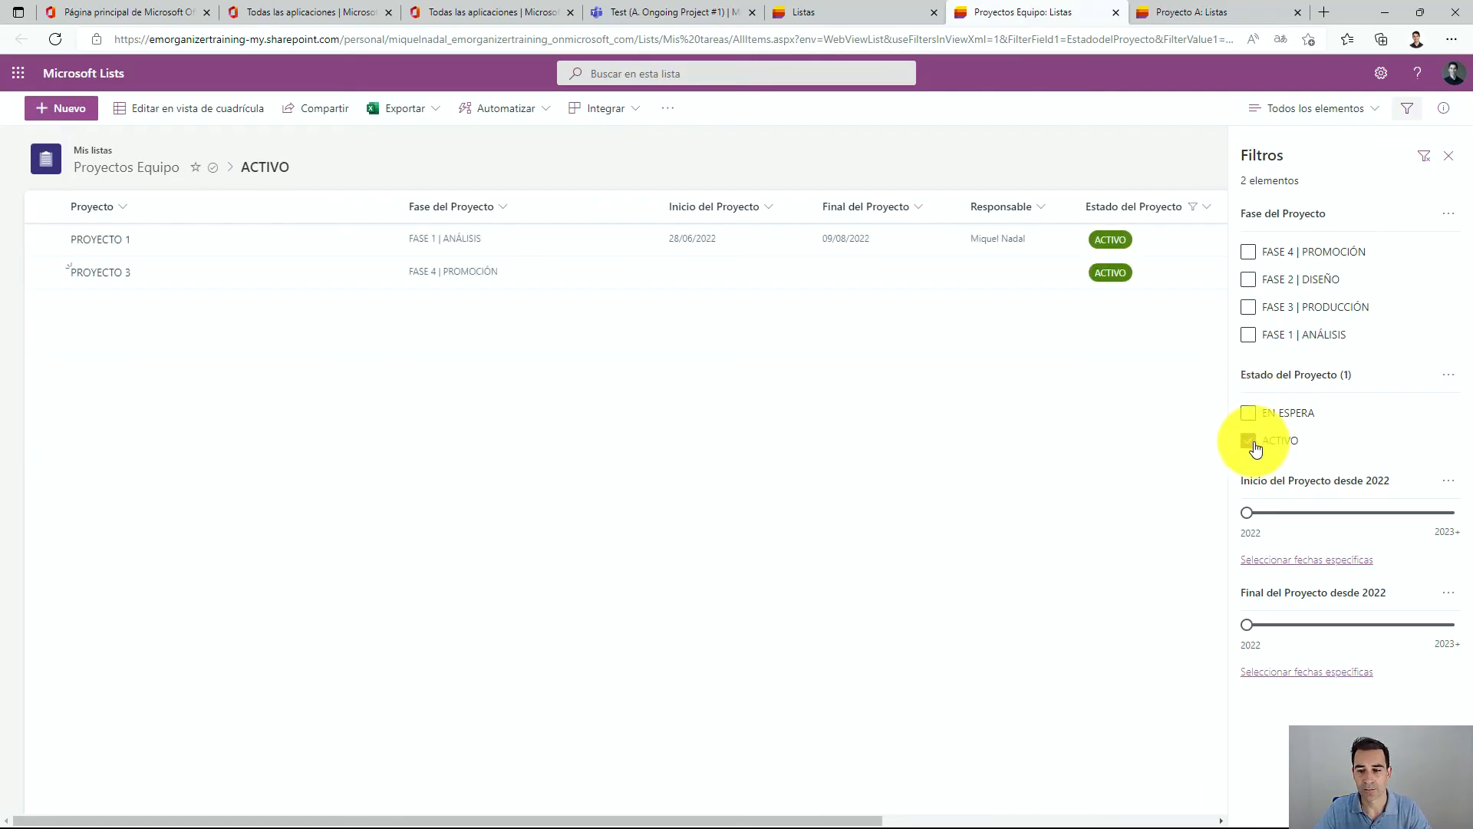
left_click(1251, 440)
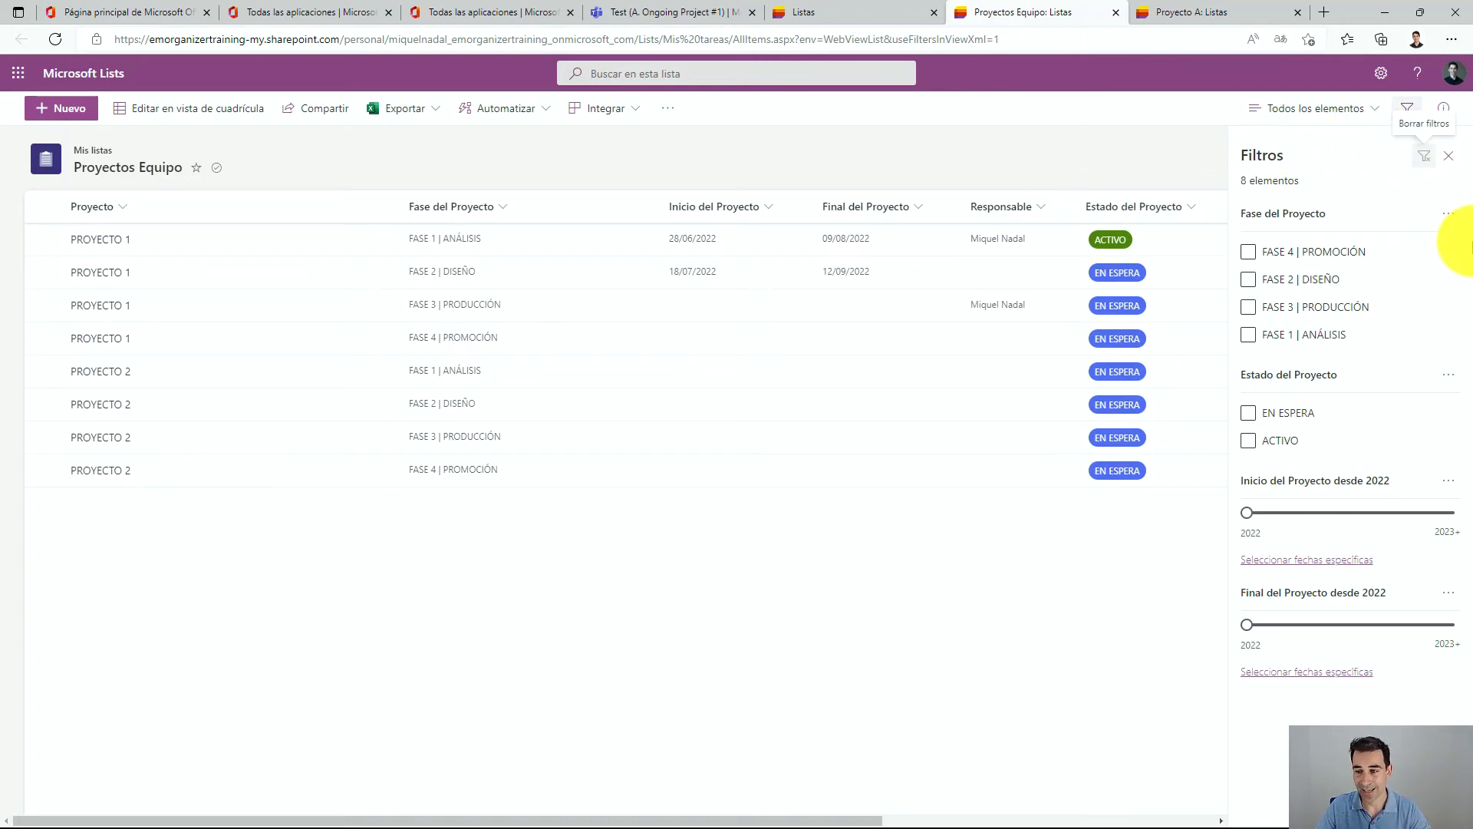
left_click(1448, 156)
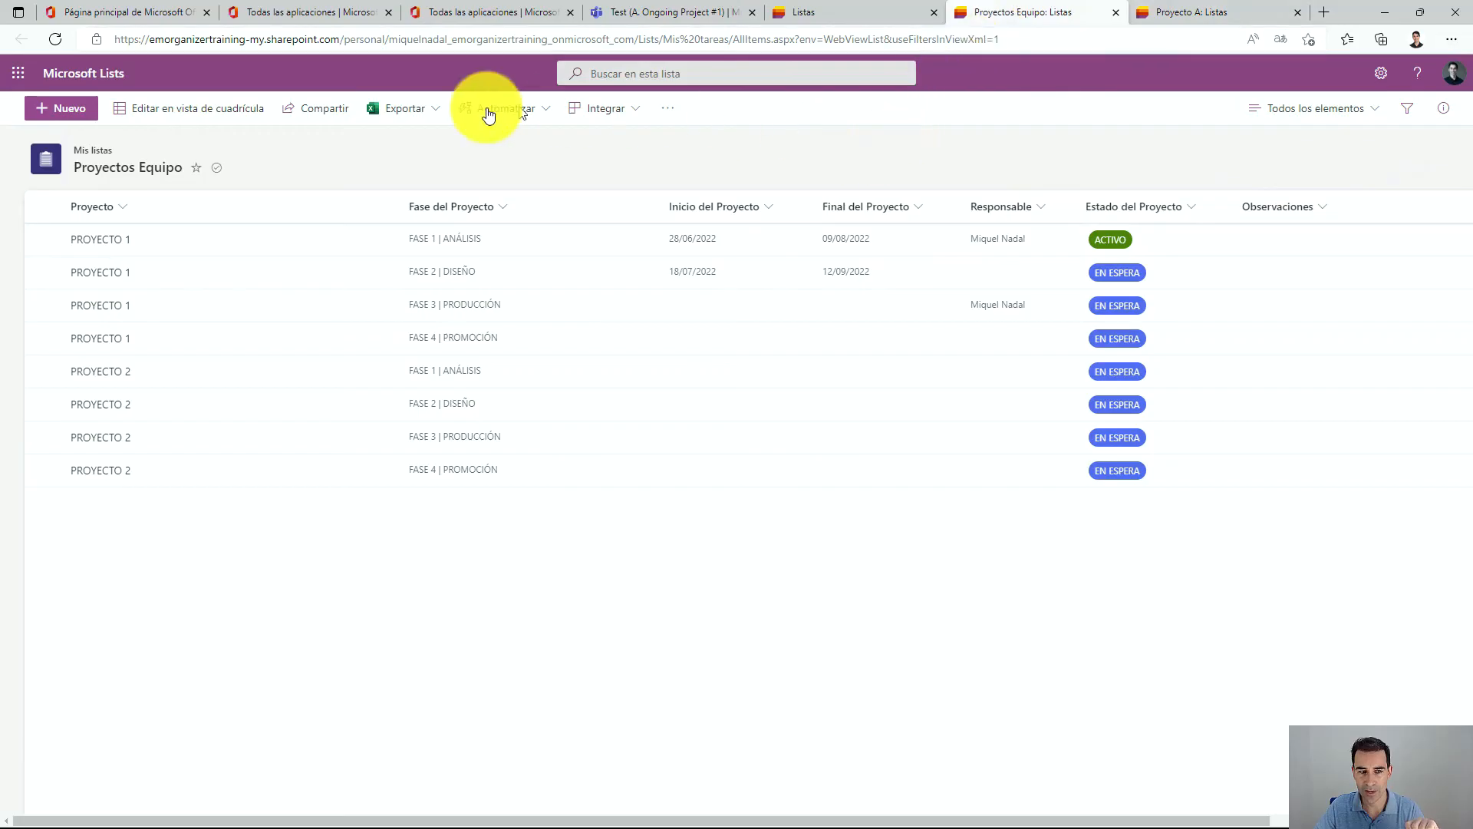
Switch to the Proyecto A list tab and compare it with the Proyectos Equipo list.
left_click(1183, 9)
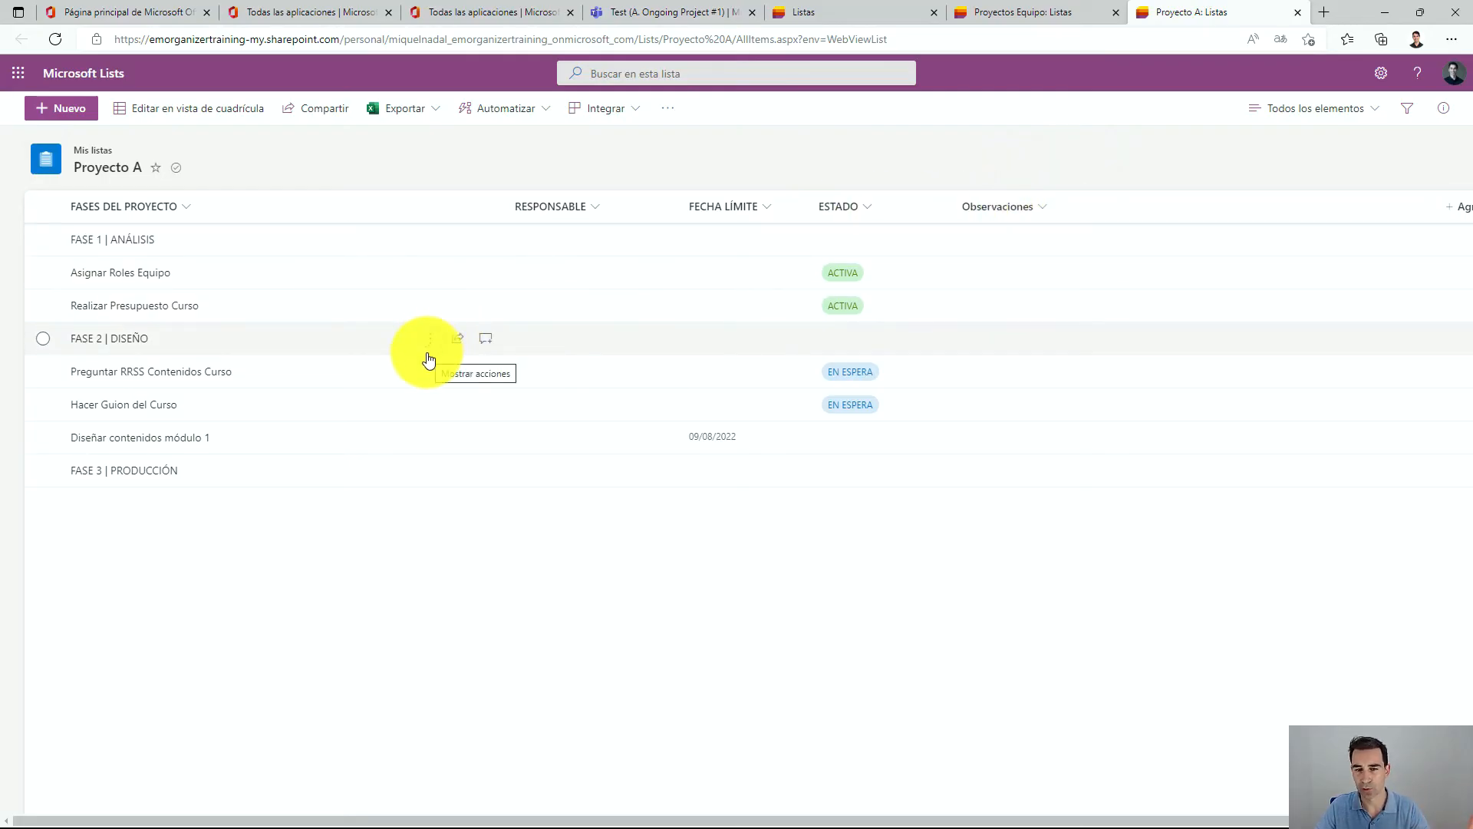
left_click(961, 12)
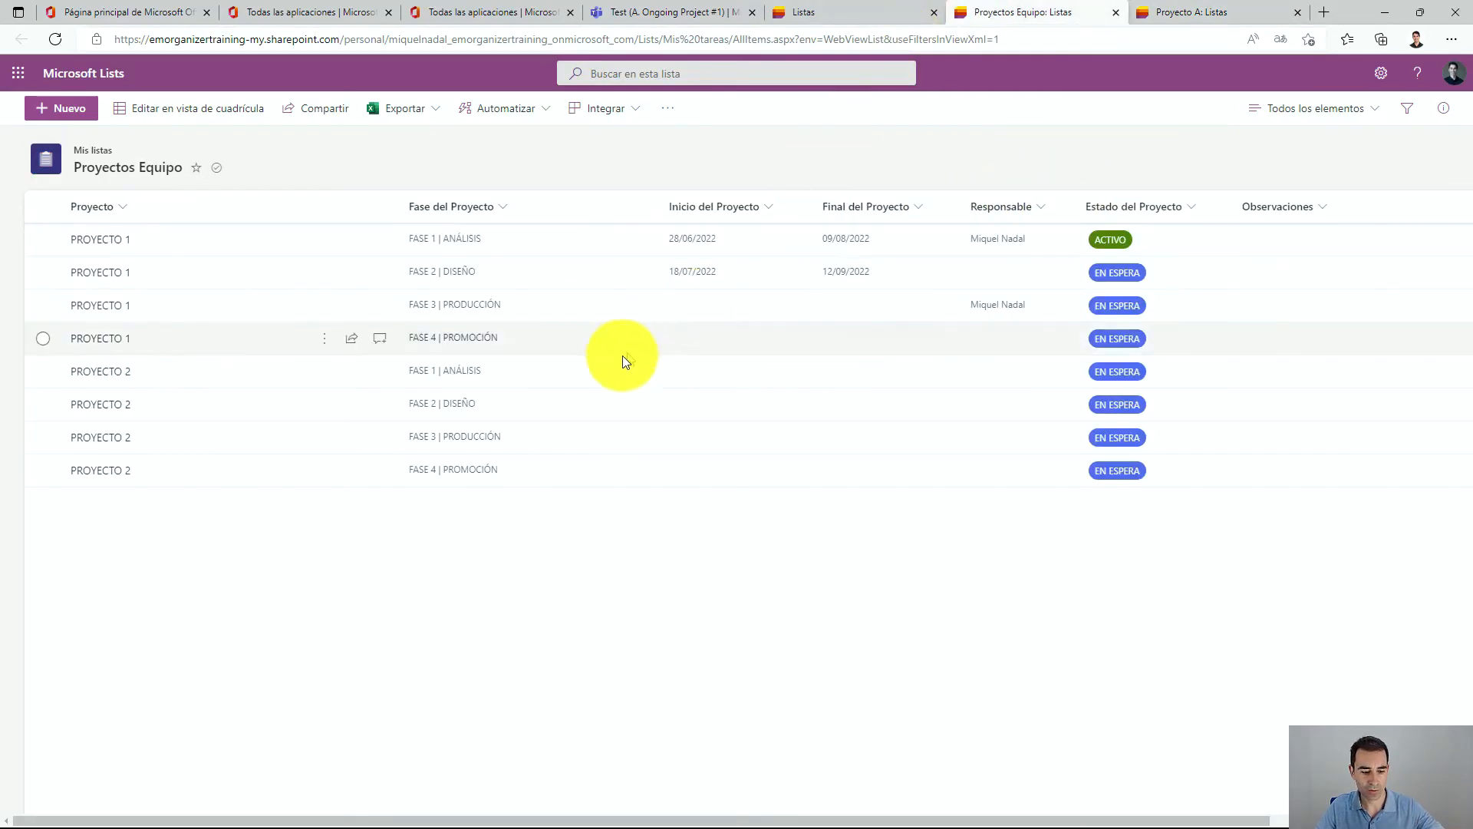
mouse_move(181, 154)
left_mouse_down()
mouse_move(207, 585)
mouse_move(200, 182)
left_mouse_up()
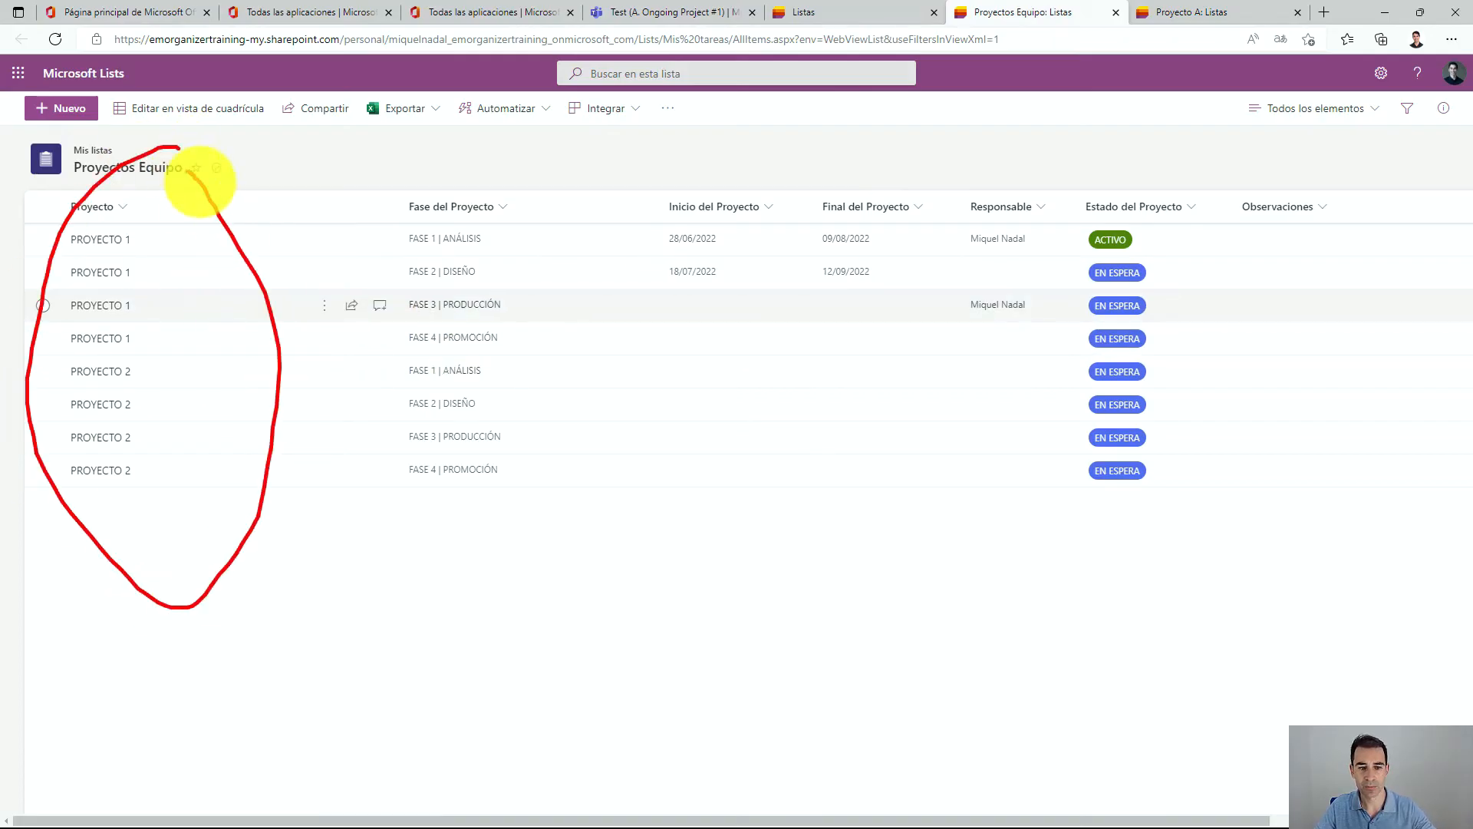
left_click(1182, 17)
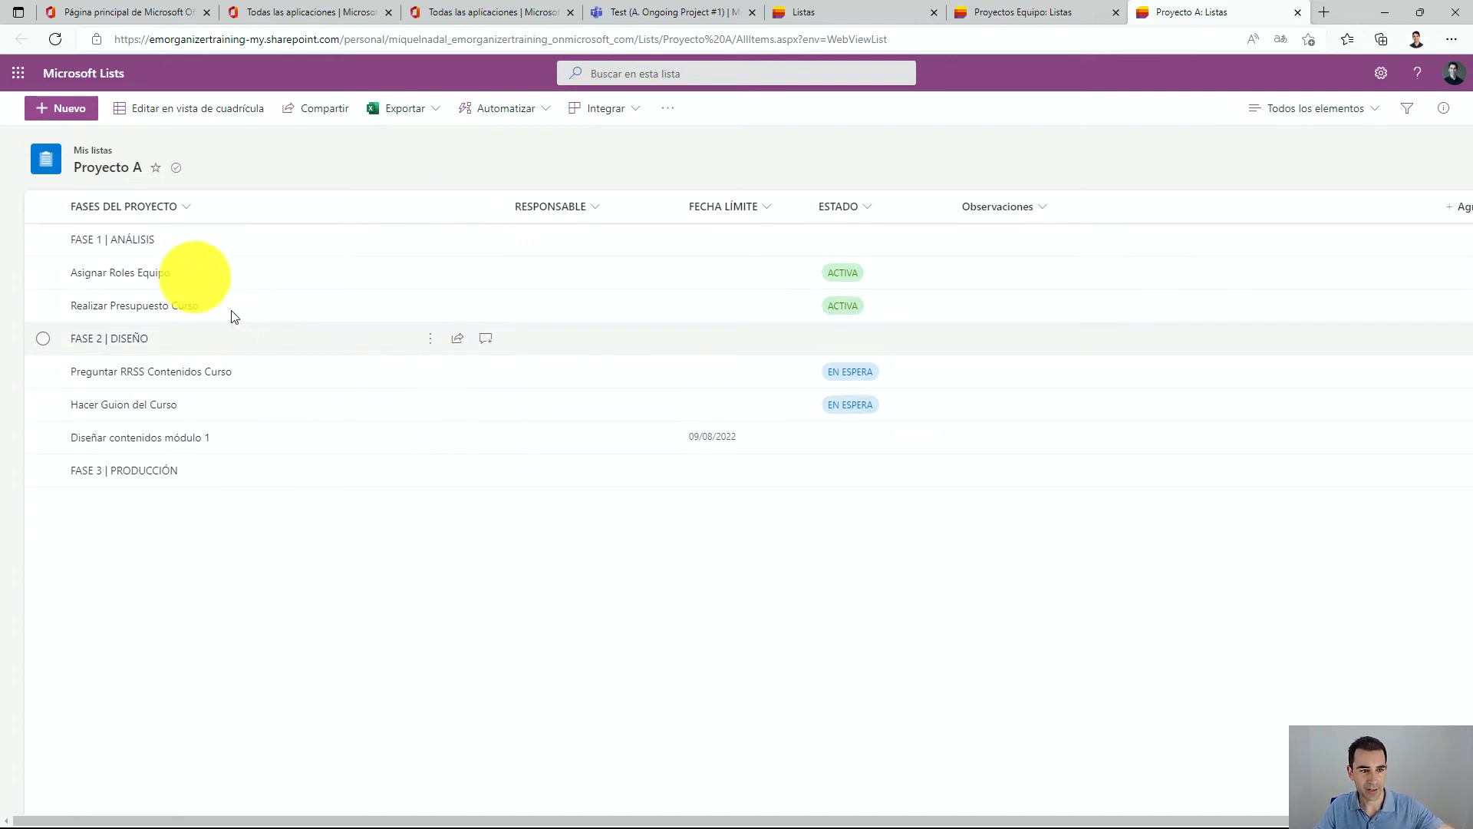
mouse_move(158, 257)
left_mouse_down()
mouse_move(31, 251)
mouse_move(164, 222)
mouse_move(165, 247)
mouse_move(61, 276)
mouse_move(178, 278)
left_mouse_up()
key("Escape")
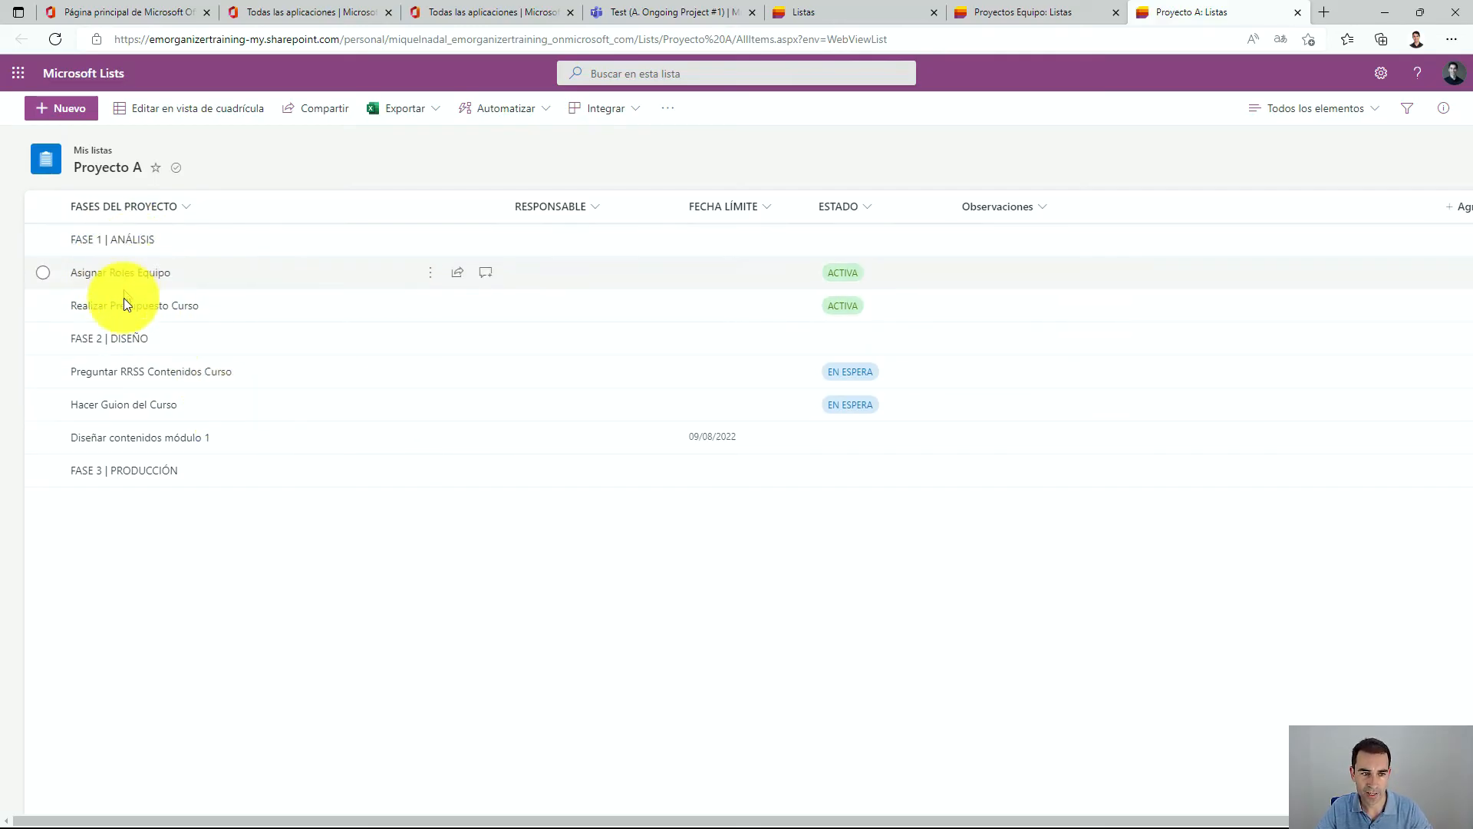
Enter grid edit view, select the first three items together, and exit grid view again.
left_click(176, 111)
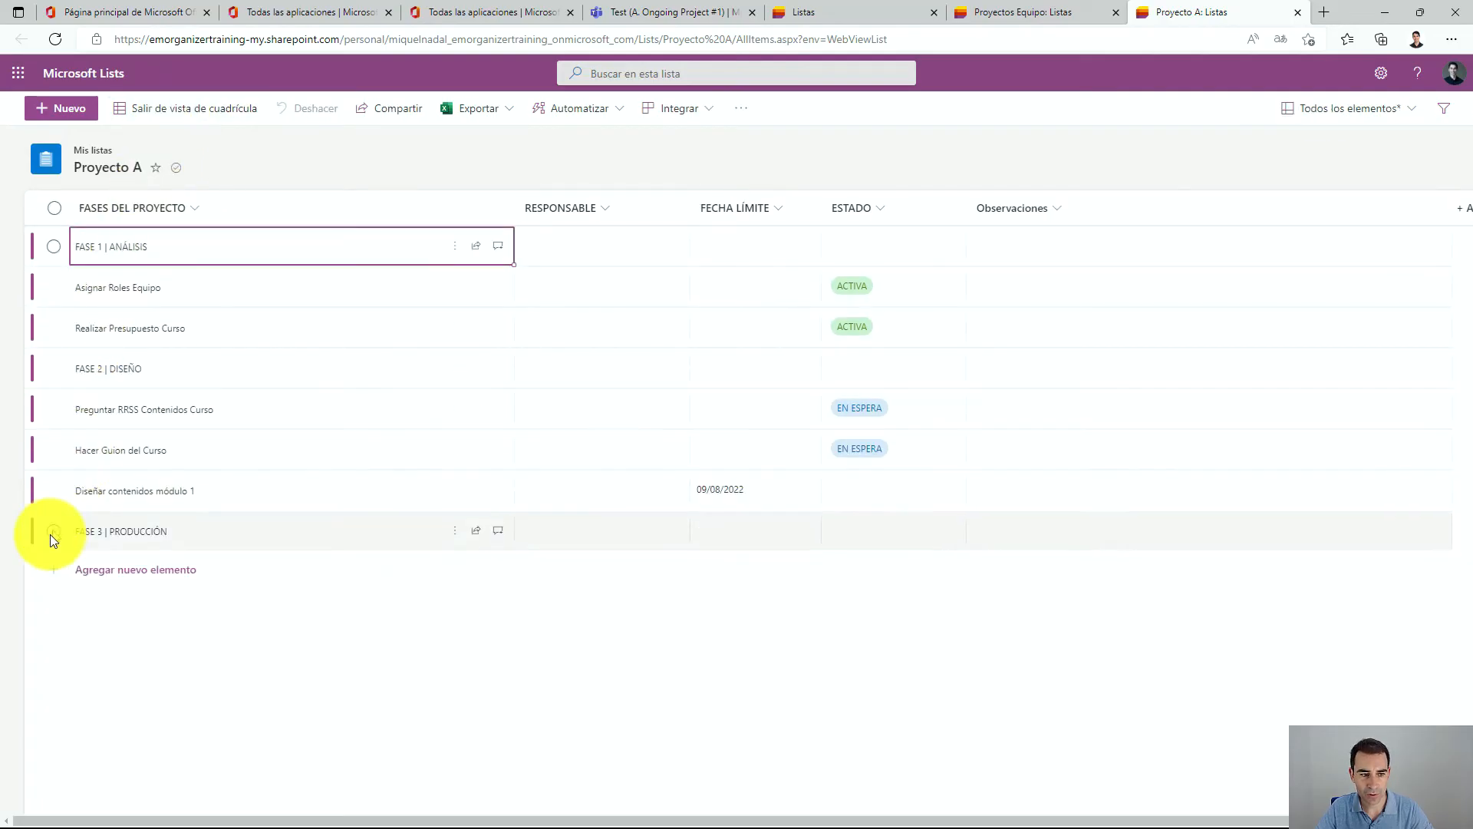
left_click_drag(46, 538, 181, 252)
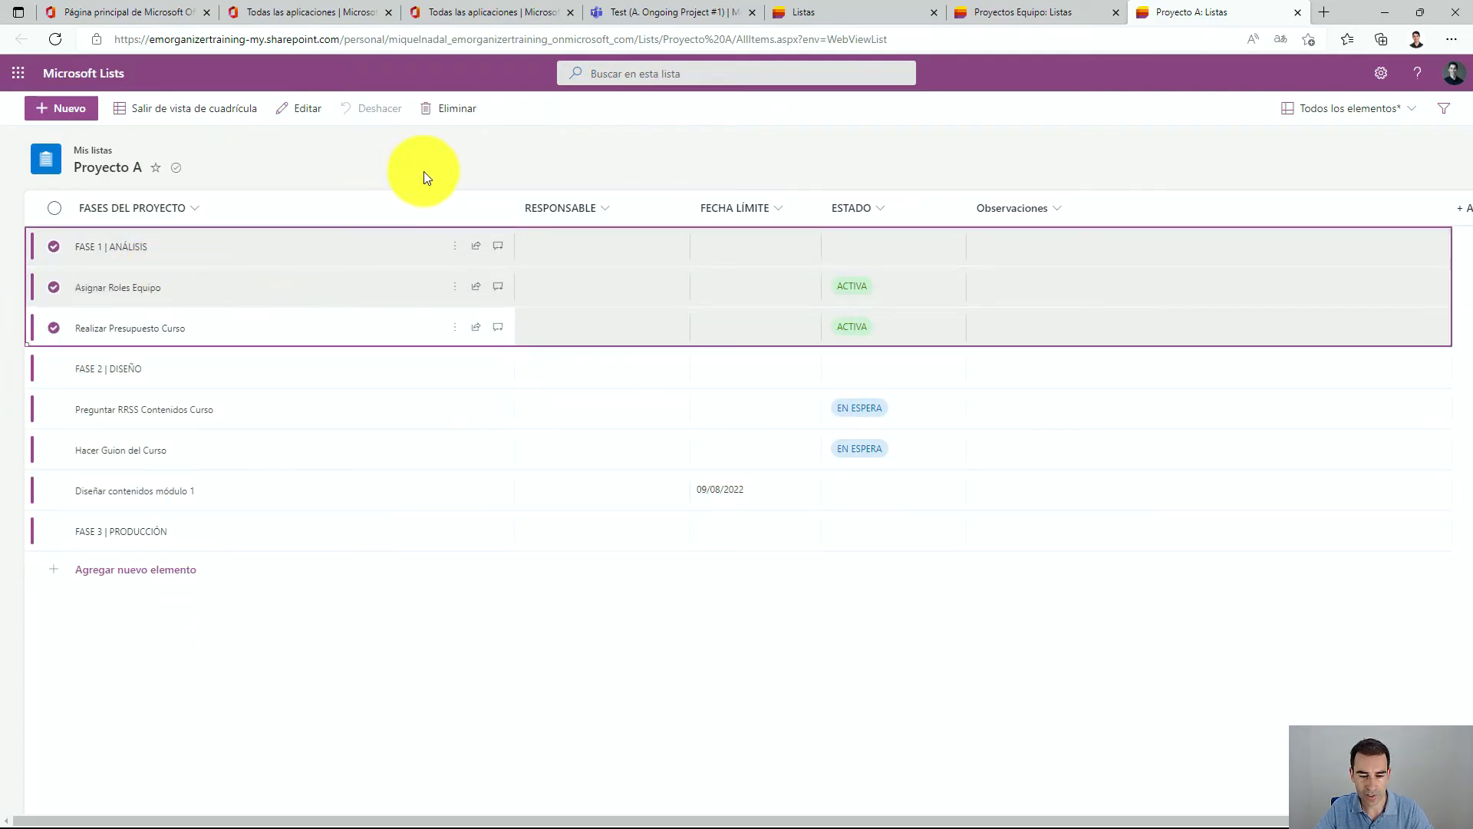
left_click(567, 576)
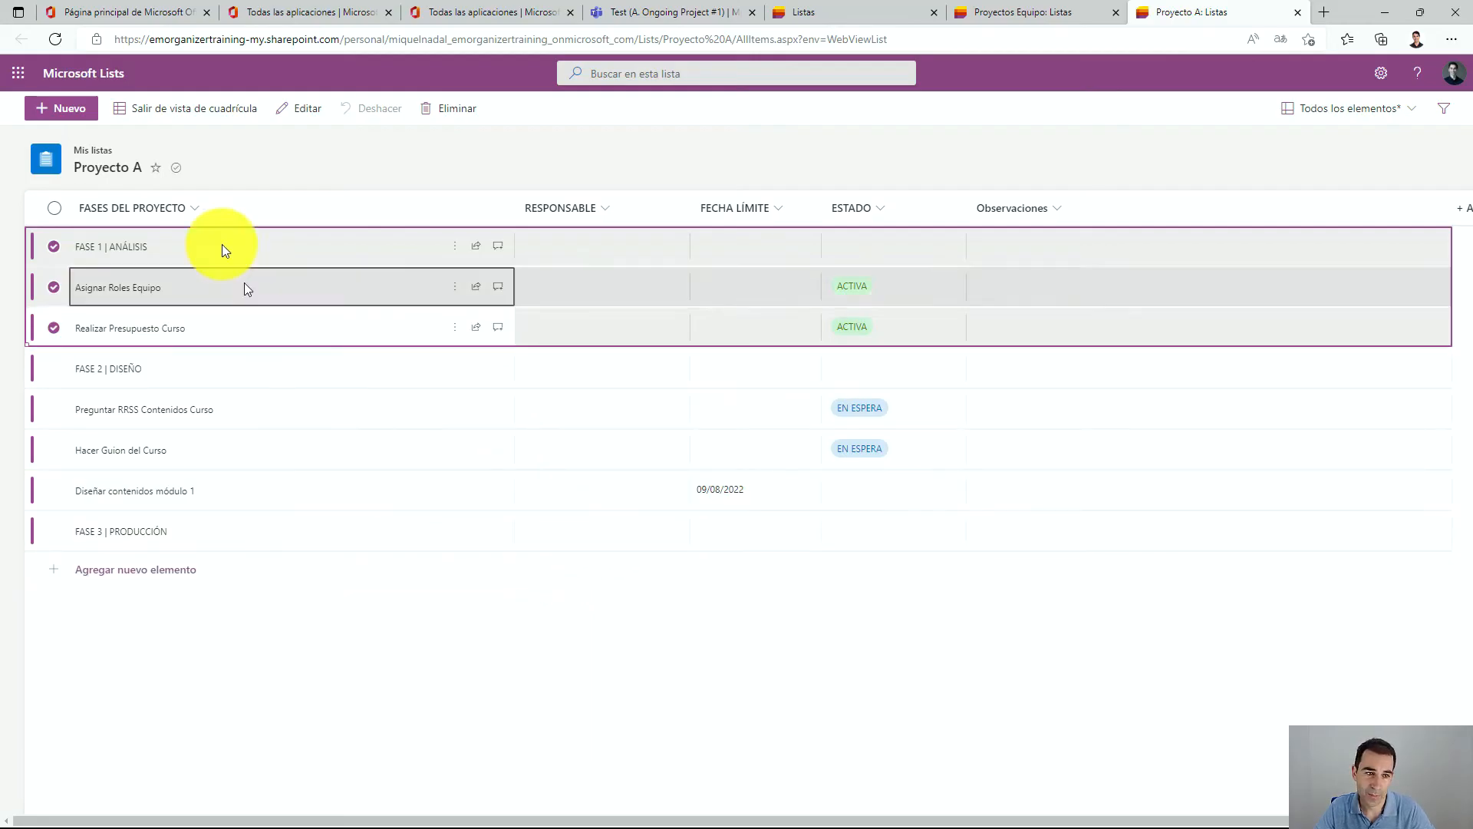
left_click(167, 109)
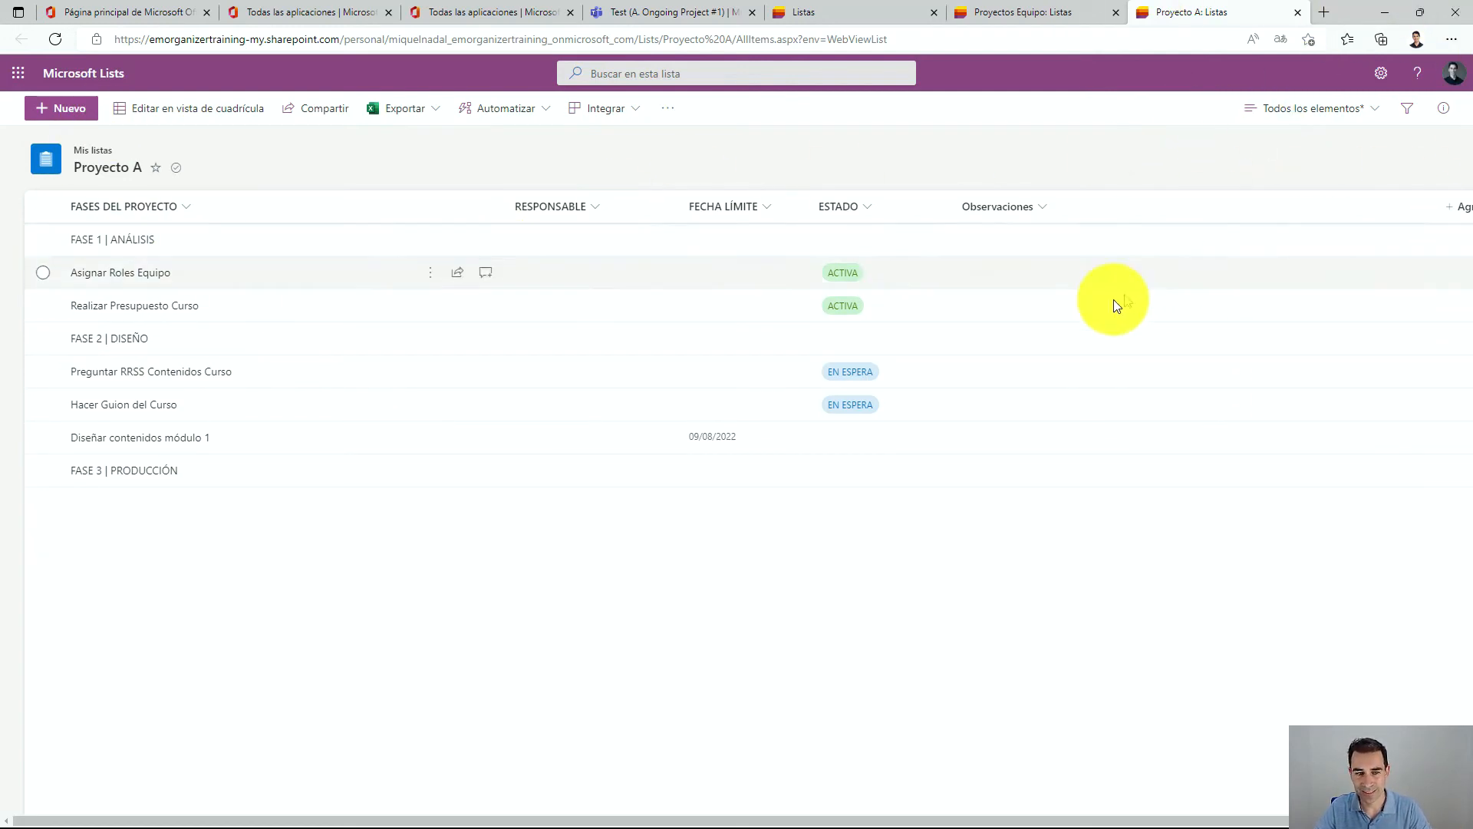
Set the FASE 1 | ANÁLISIS item's Fecha límite to 13/07/2022 in grid edit view.
left_click(551, 239)
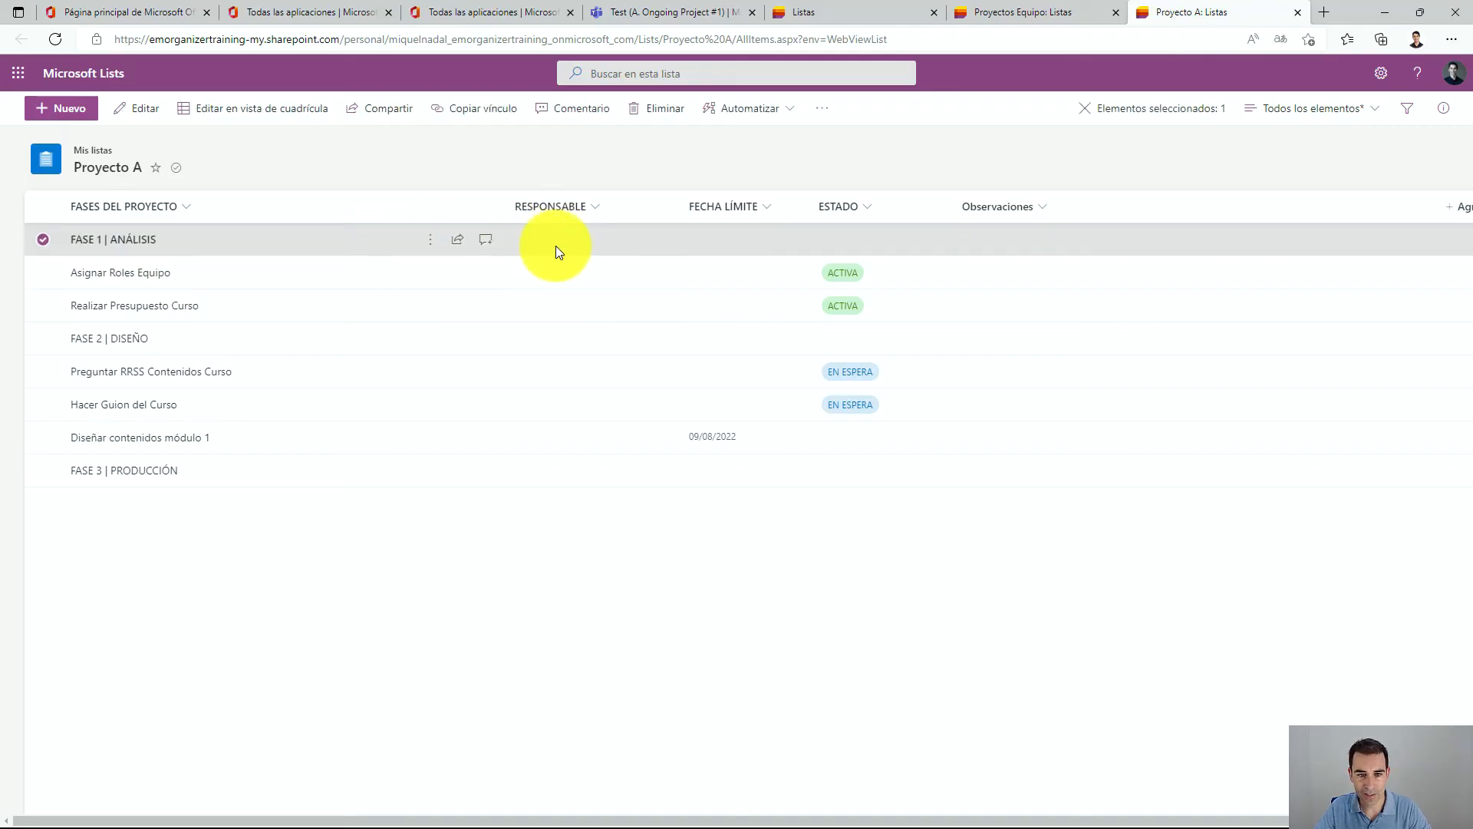
left_click(268, 110)
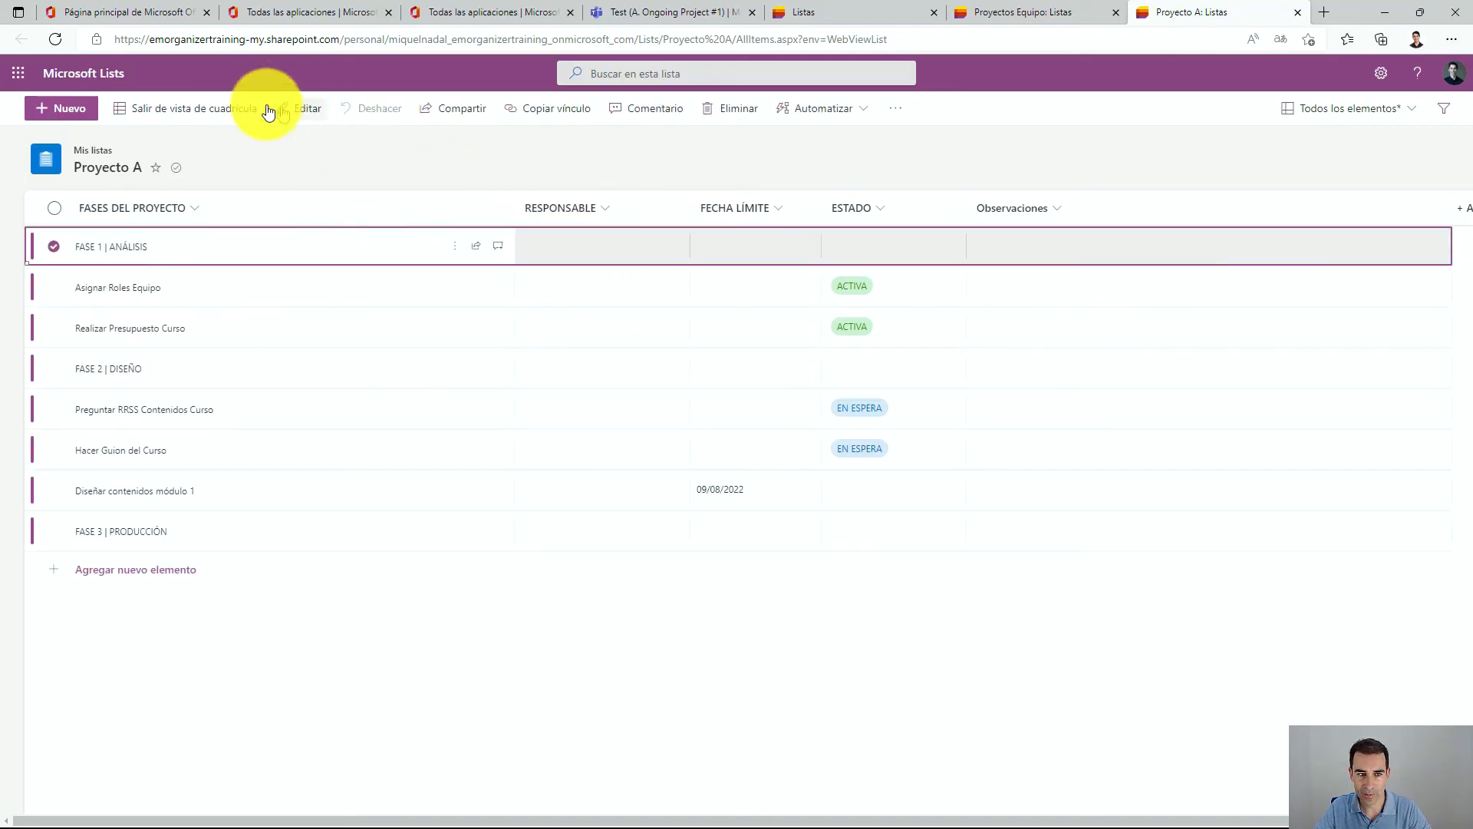
left_click(559, 256)
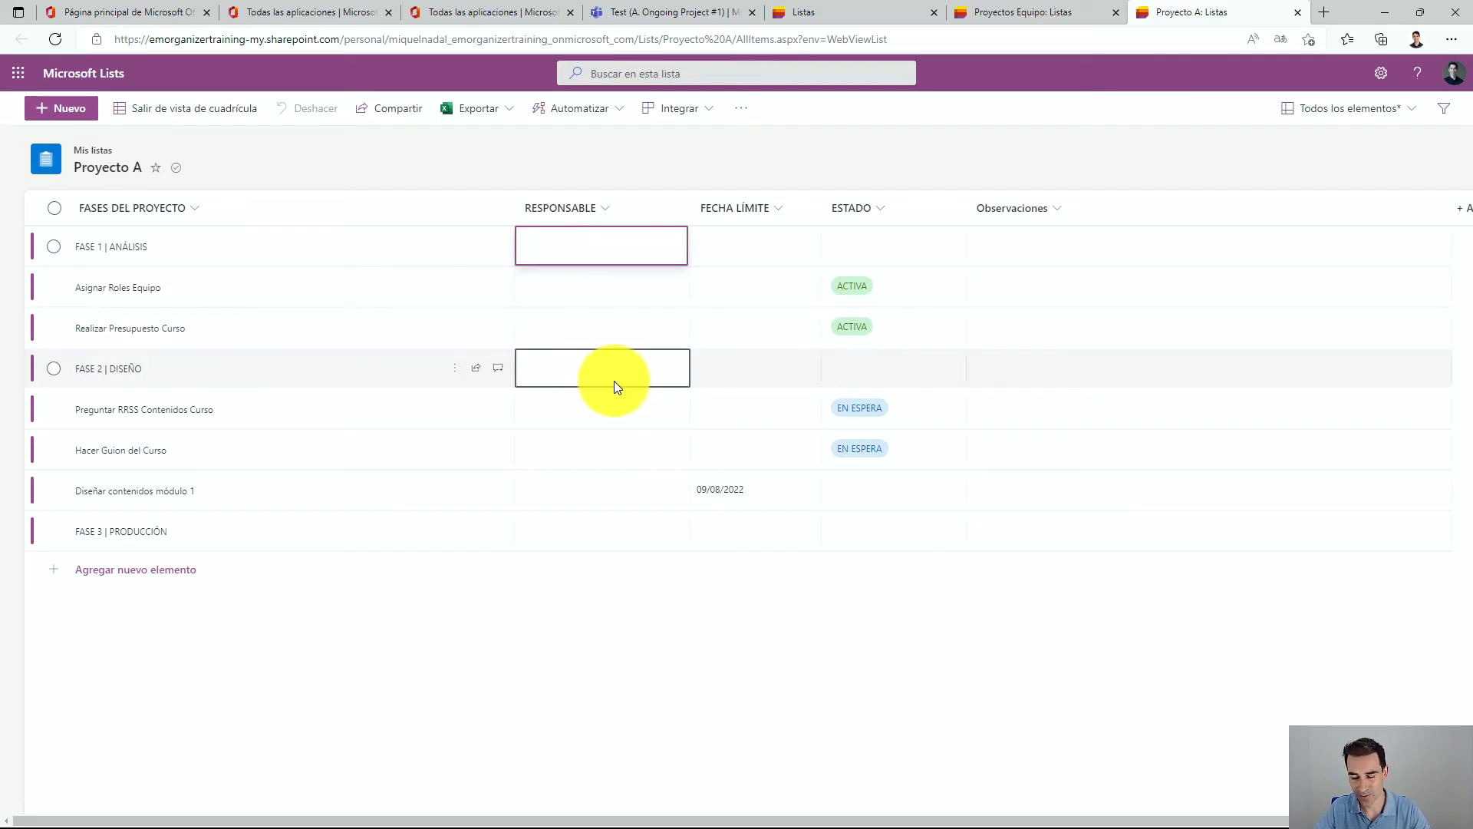
left_click(755, 236)
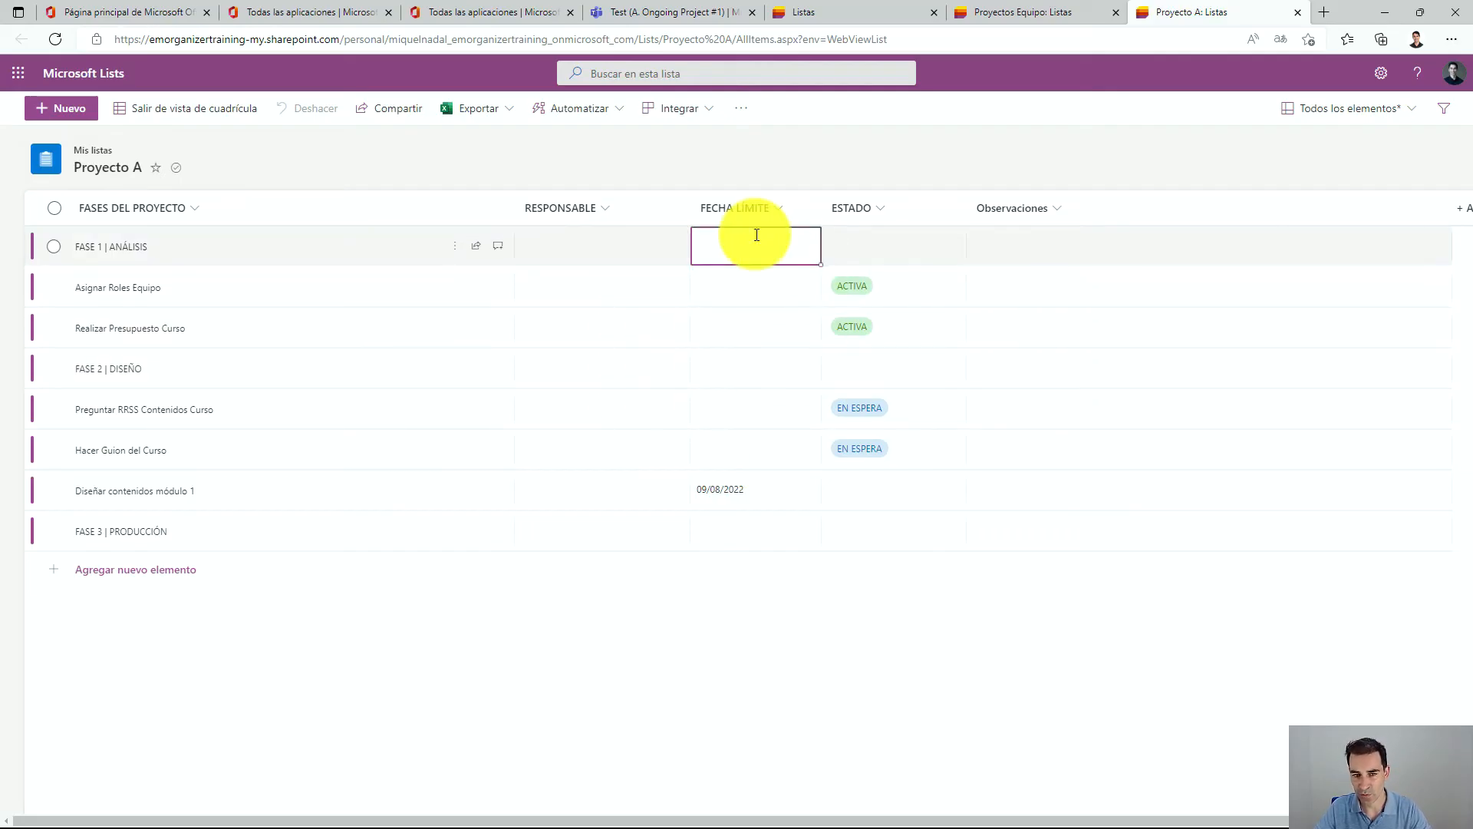
left_click(757, 375)
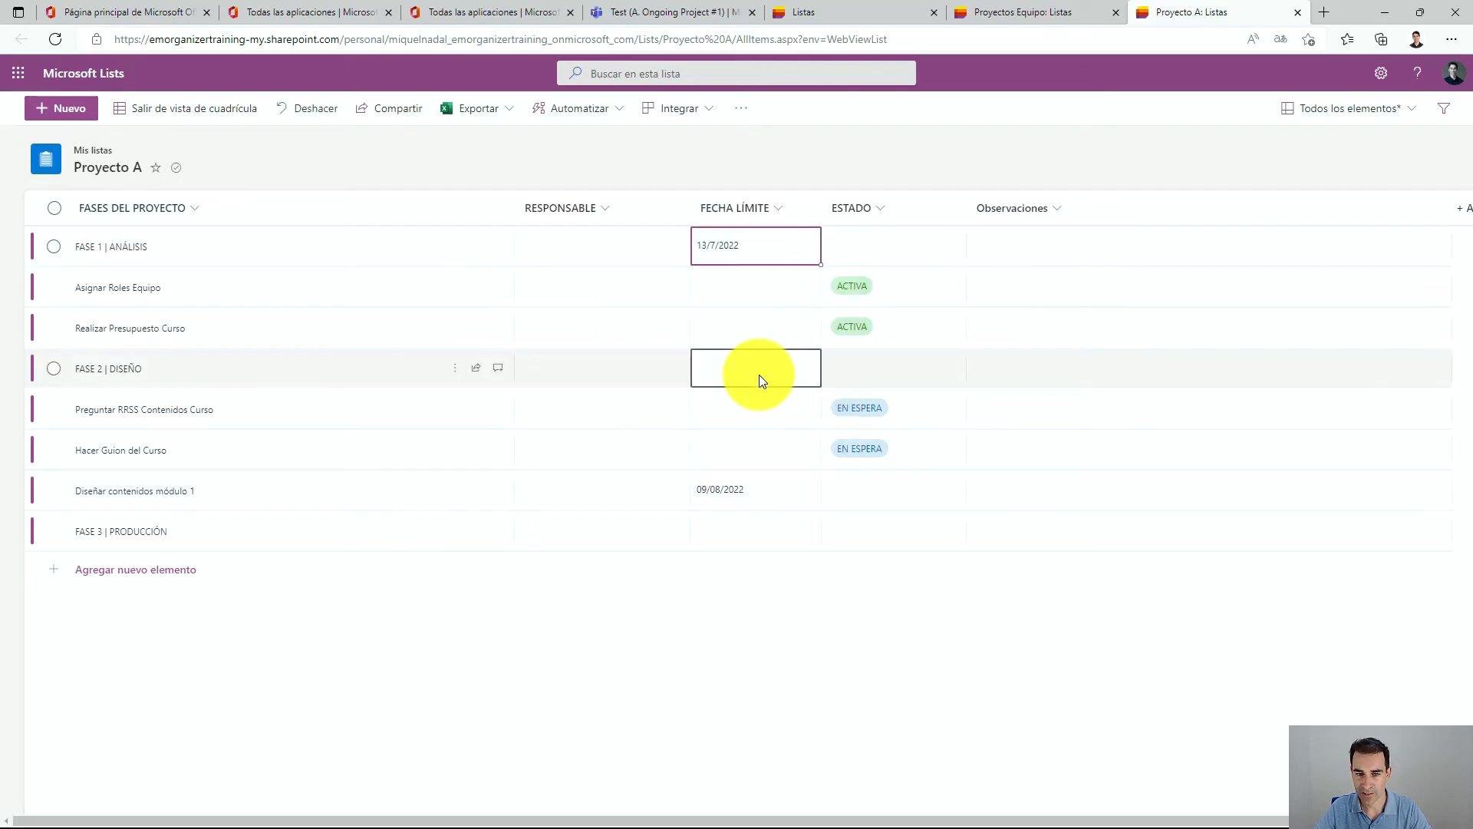
left_click(804, 254)
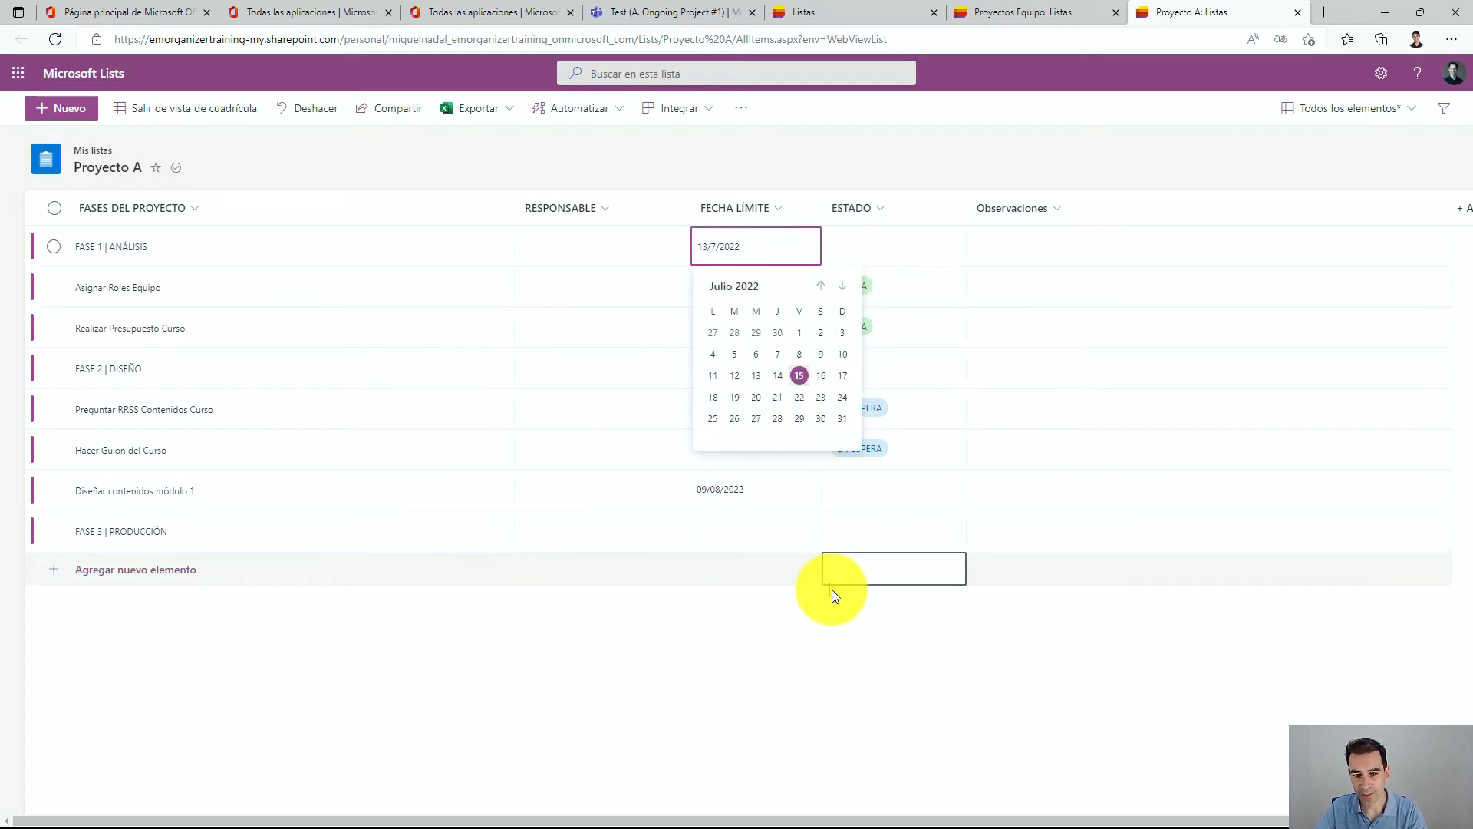
left_click(831, 594)
left_click(900, 314)
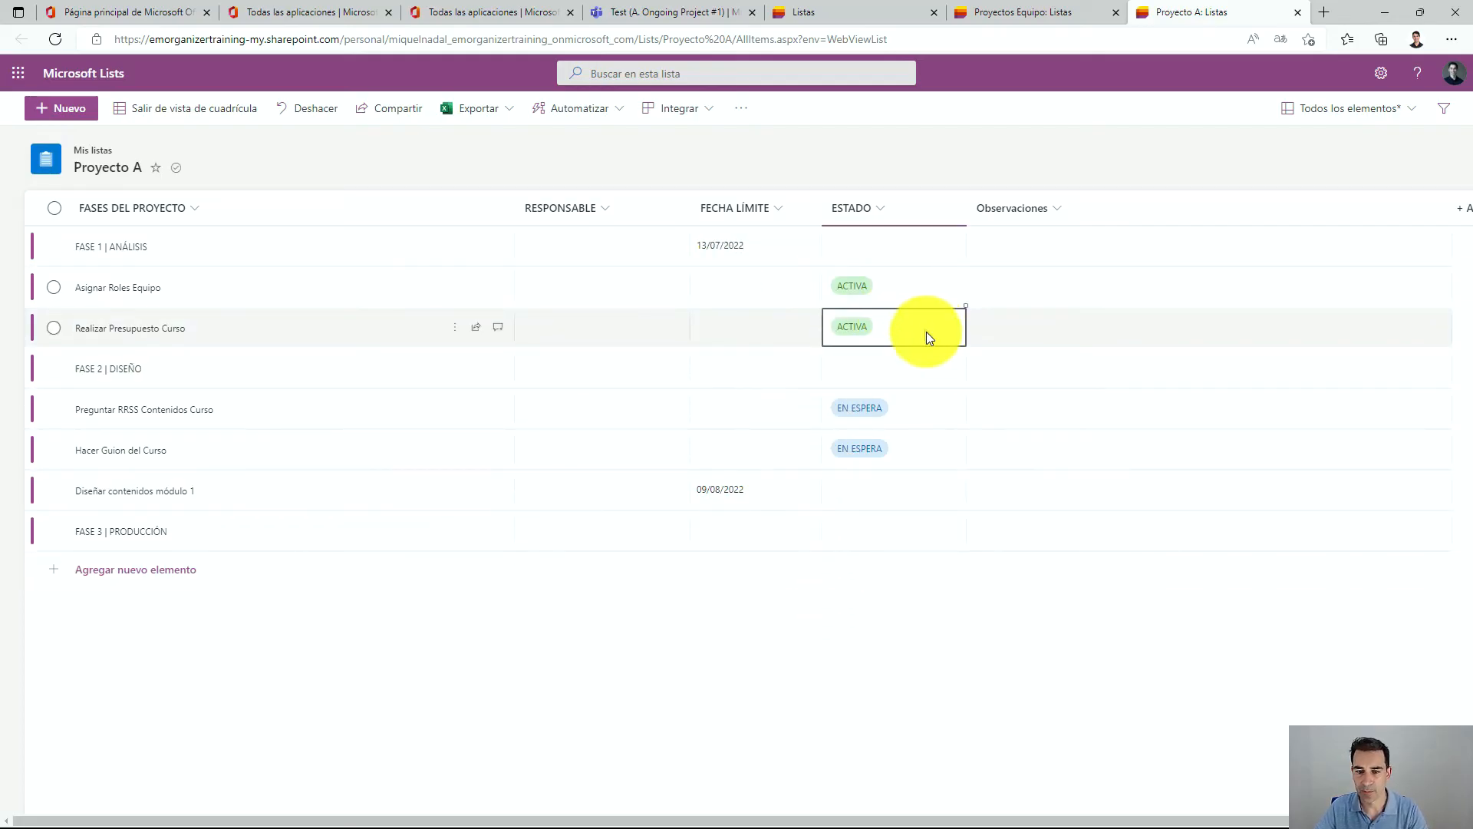
left_click(922, 380)
left_click(911, 382)
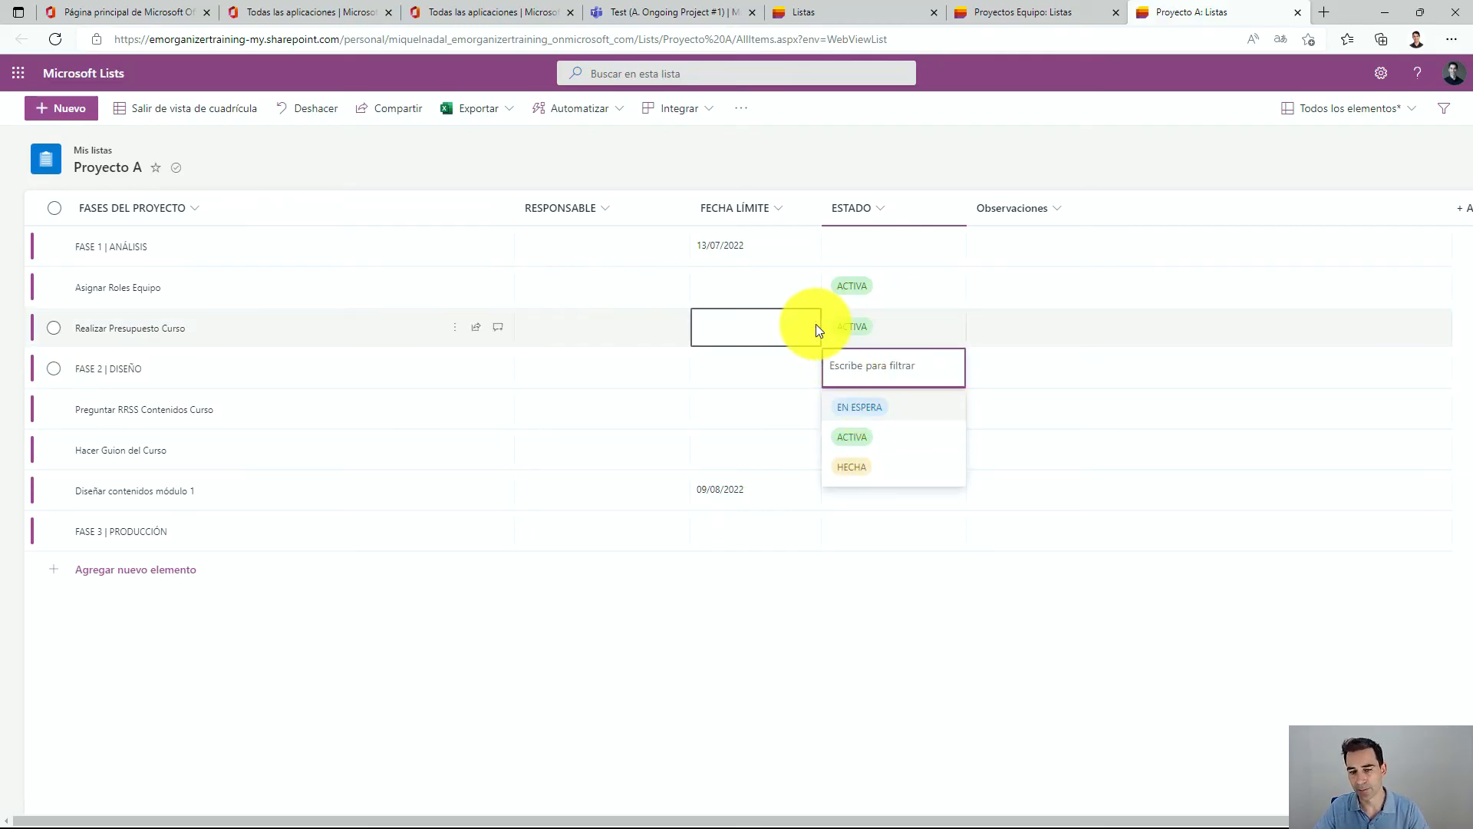
left_click(913, 611)
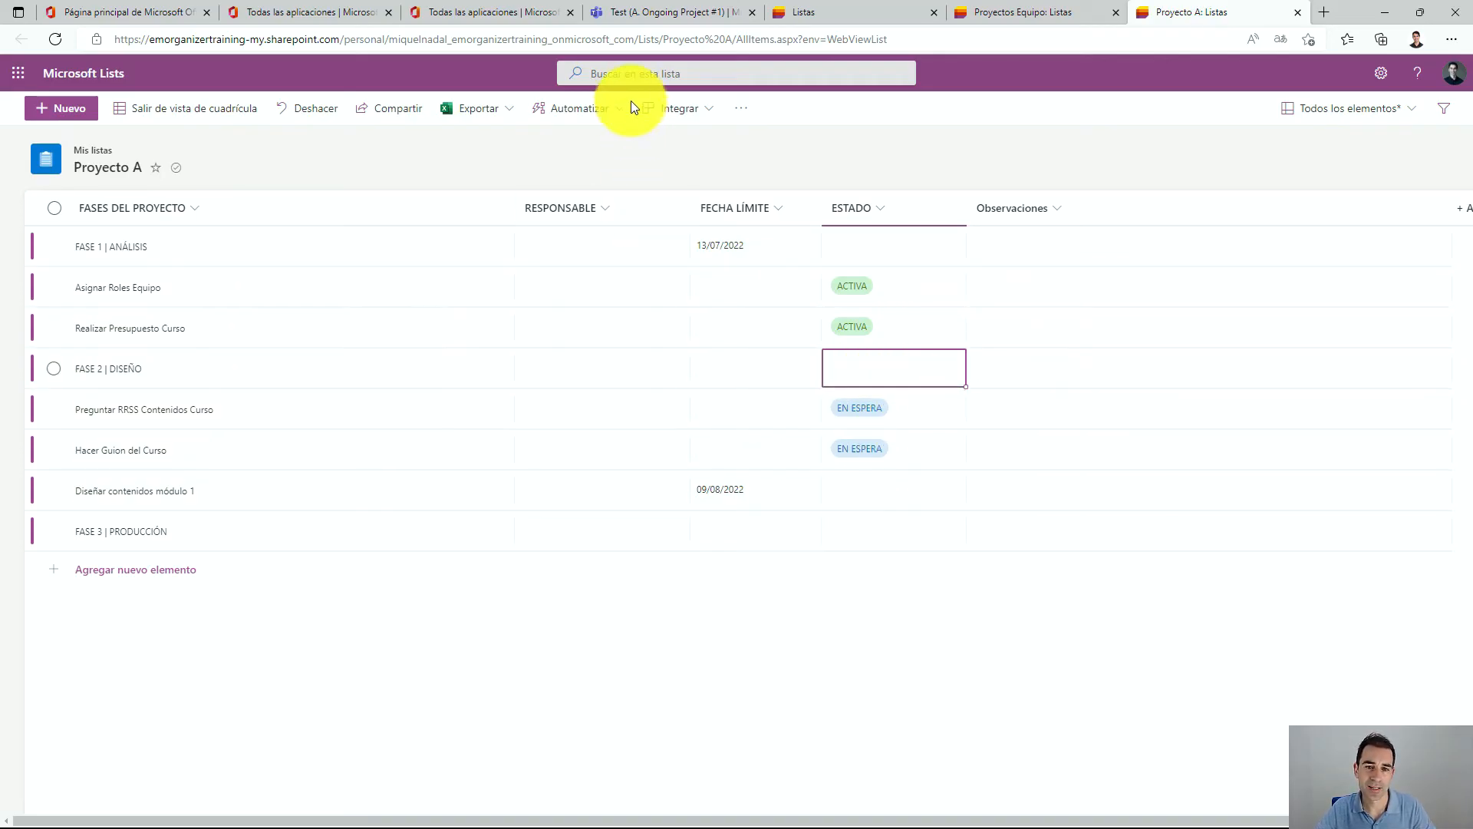
Search the list for FASE 1 and open the FASE 1 | ANÁLISIS item.
left_click(635, 73)
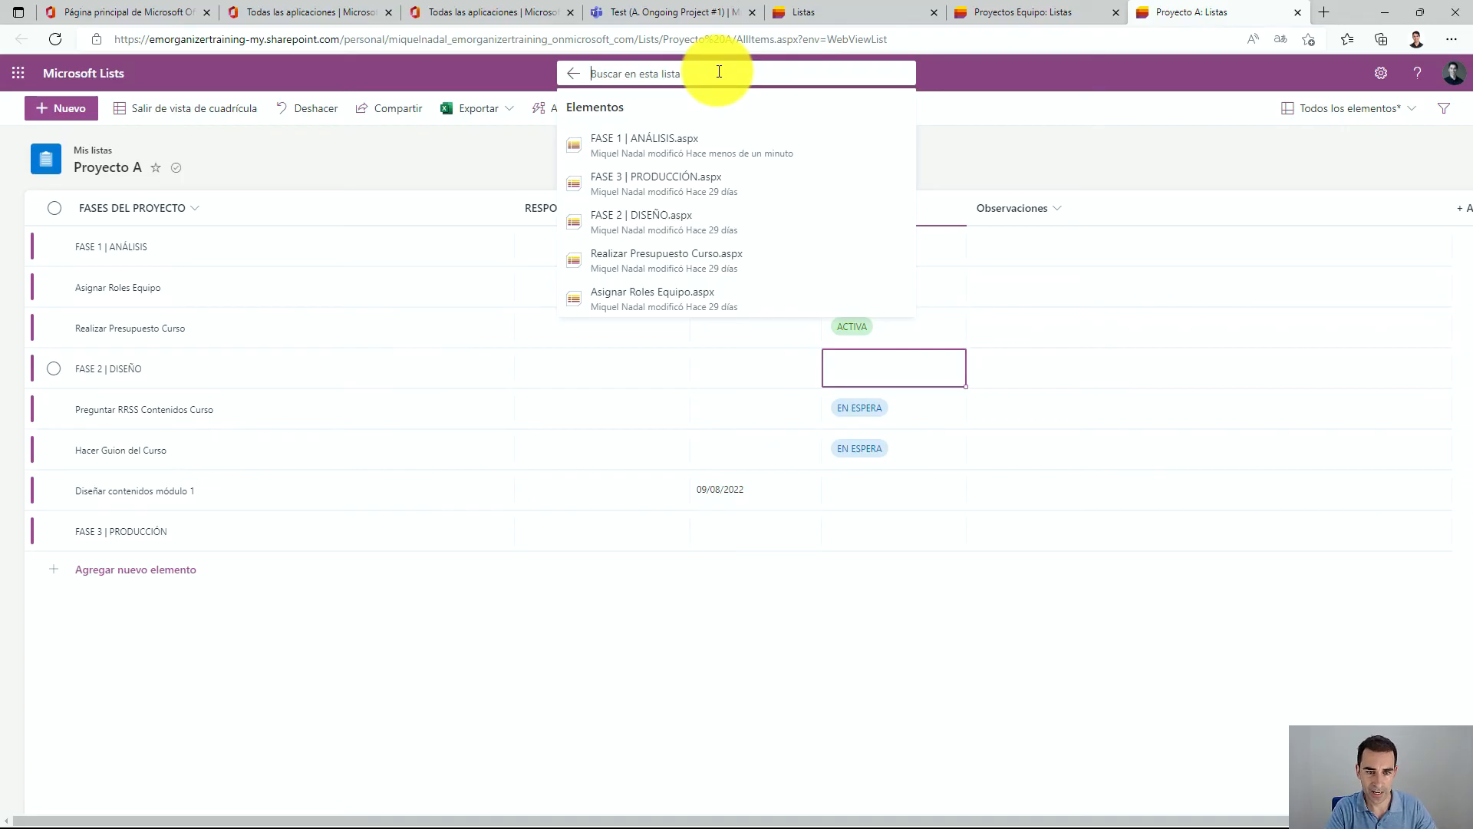
type("FASE ")
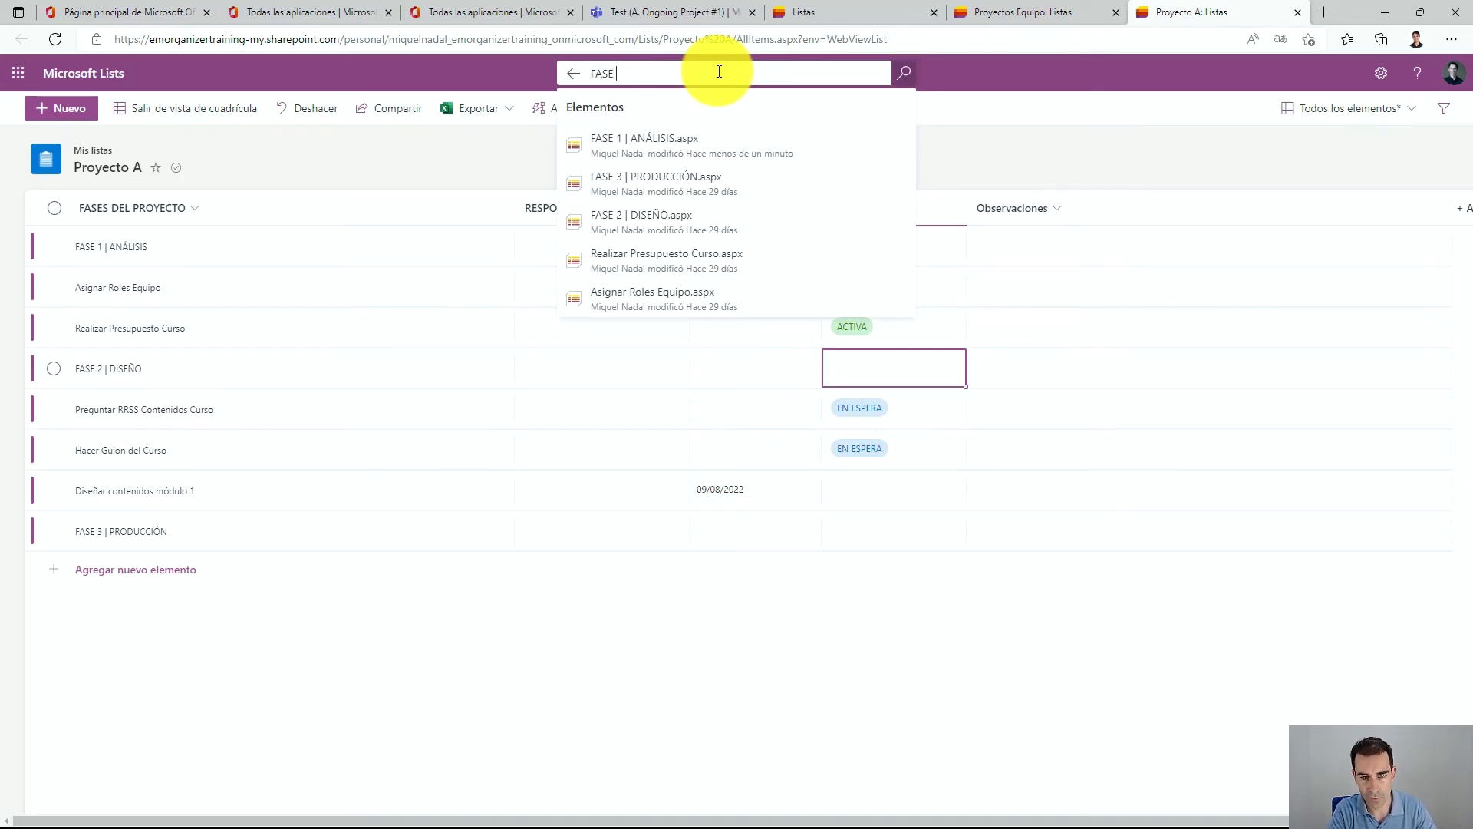
type("1")
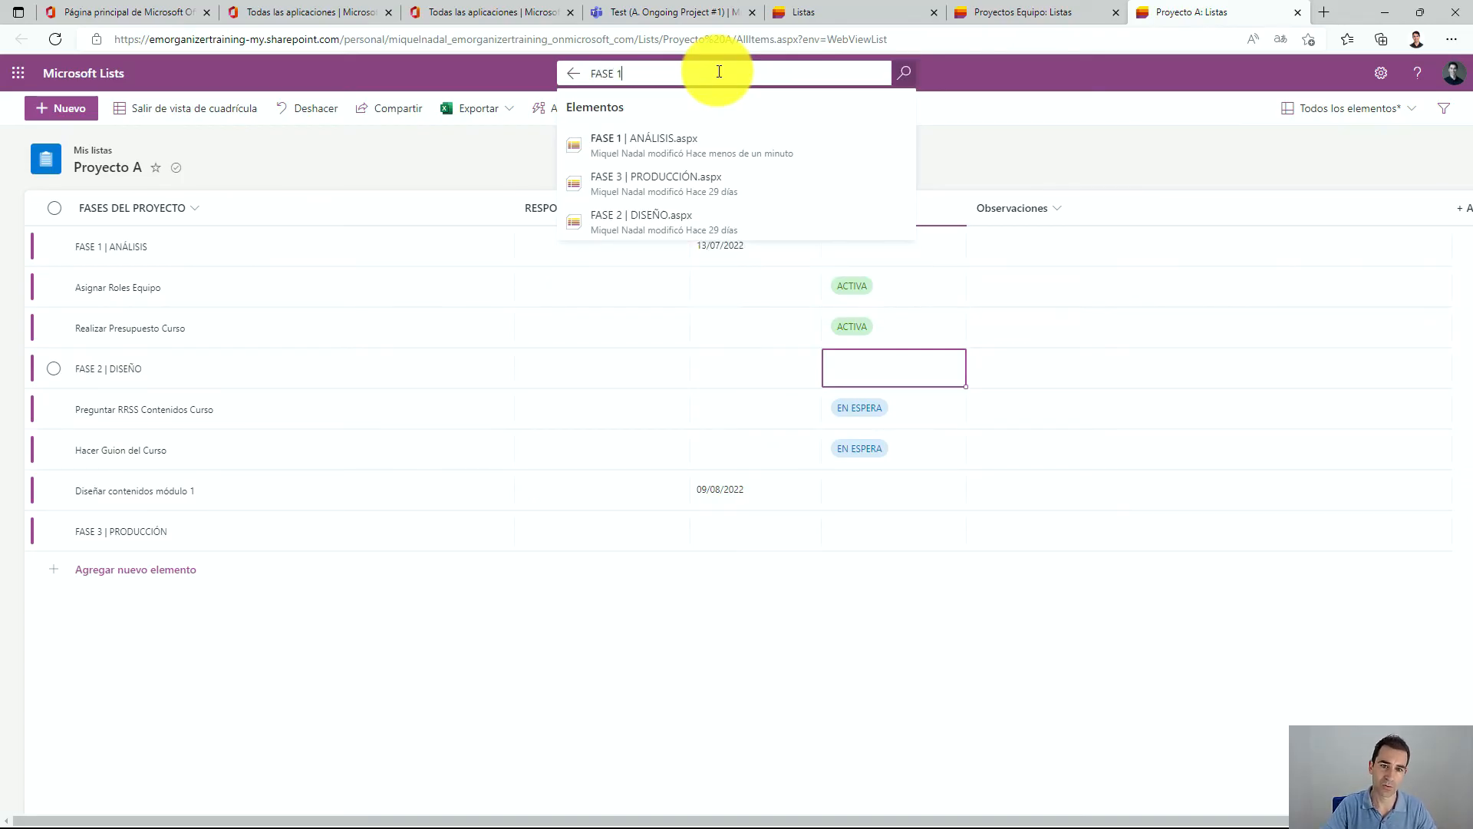
key("Down")
key("Return")
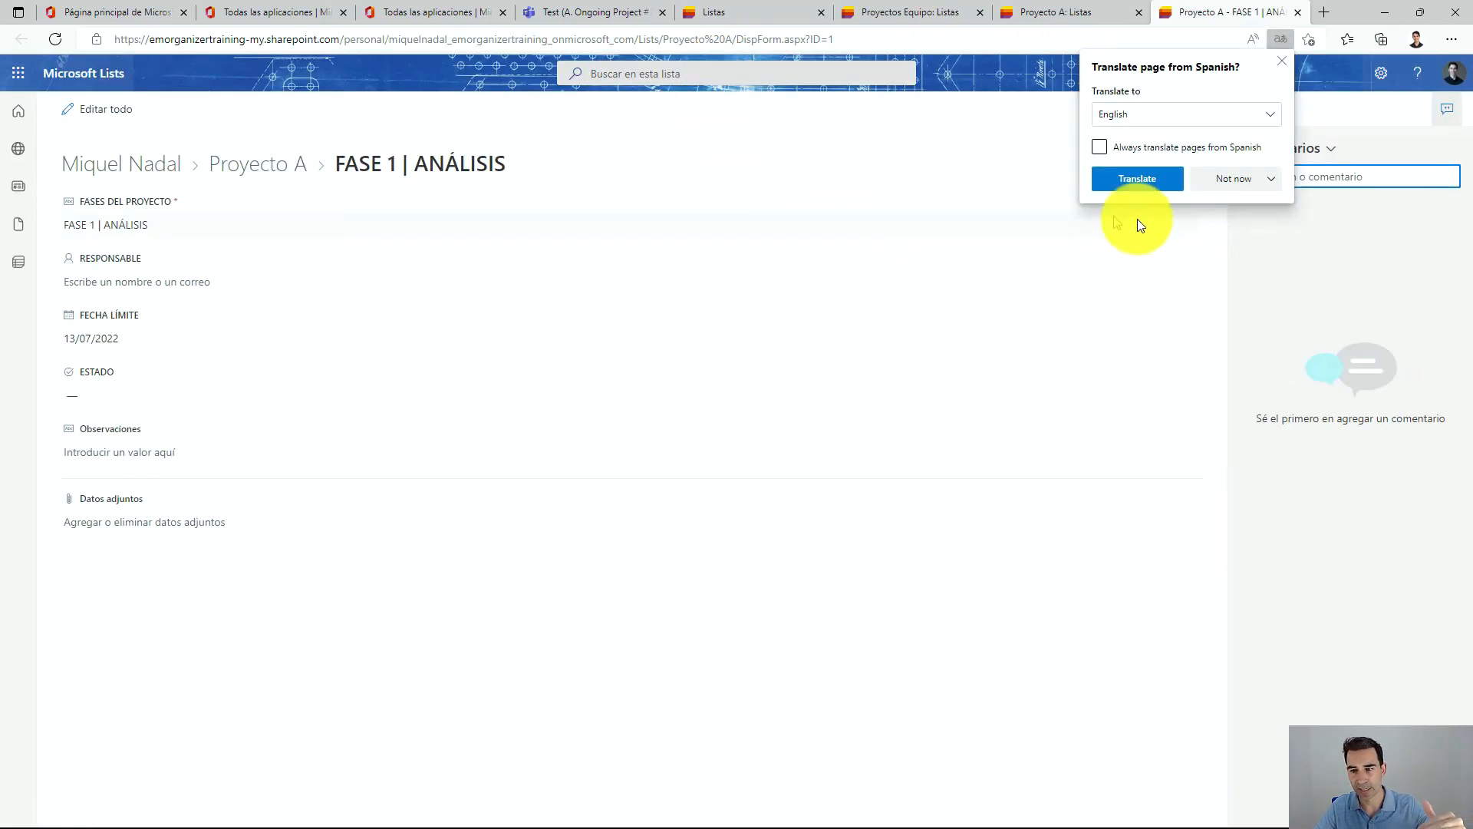
Dismiss the page translation offer and return to the Proyecto A list tab.
left_click(1272, 181)
left_click(1263, 204)
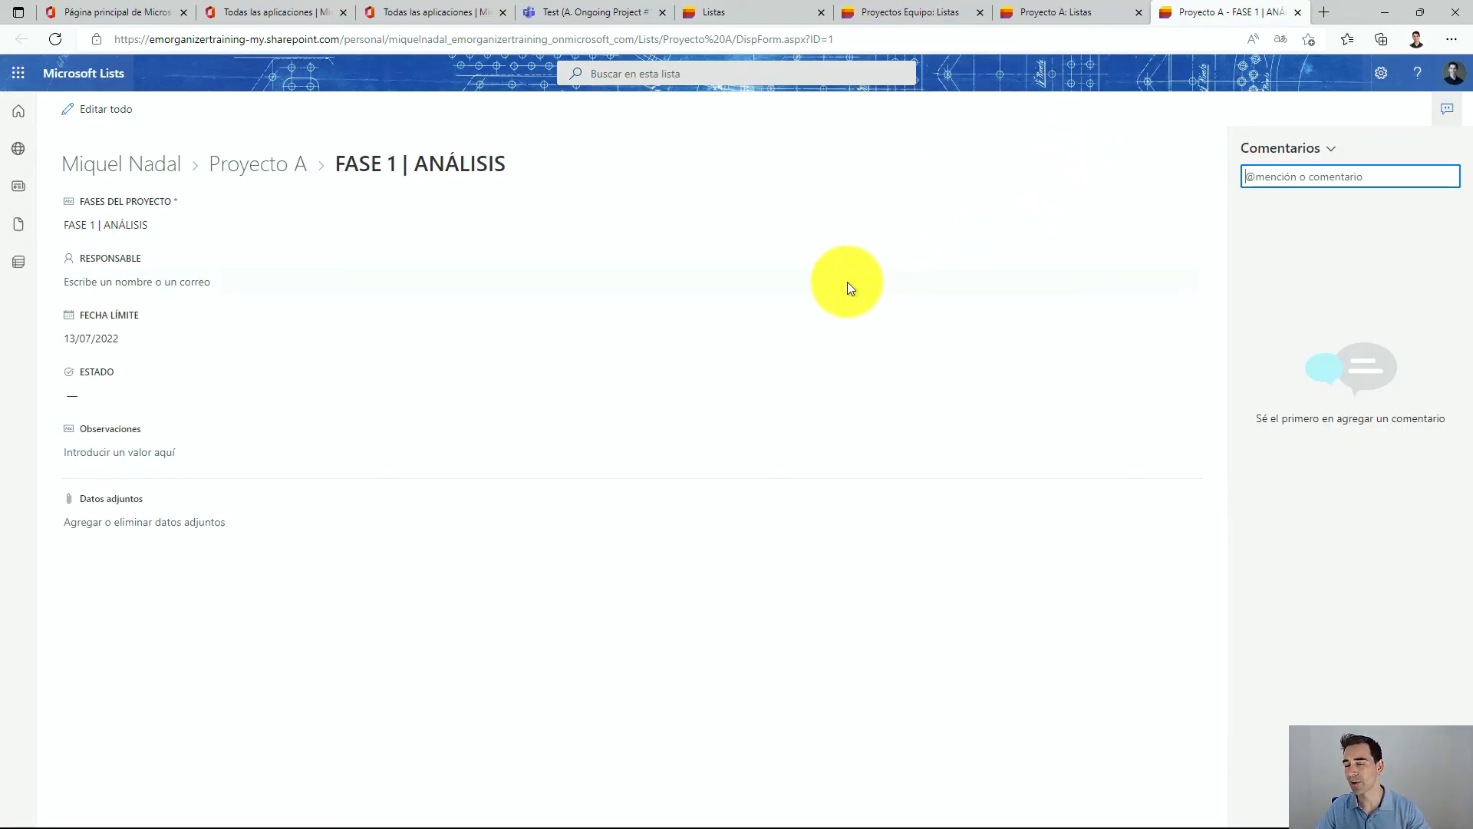
left_click(1023, 11)
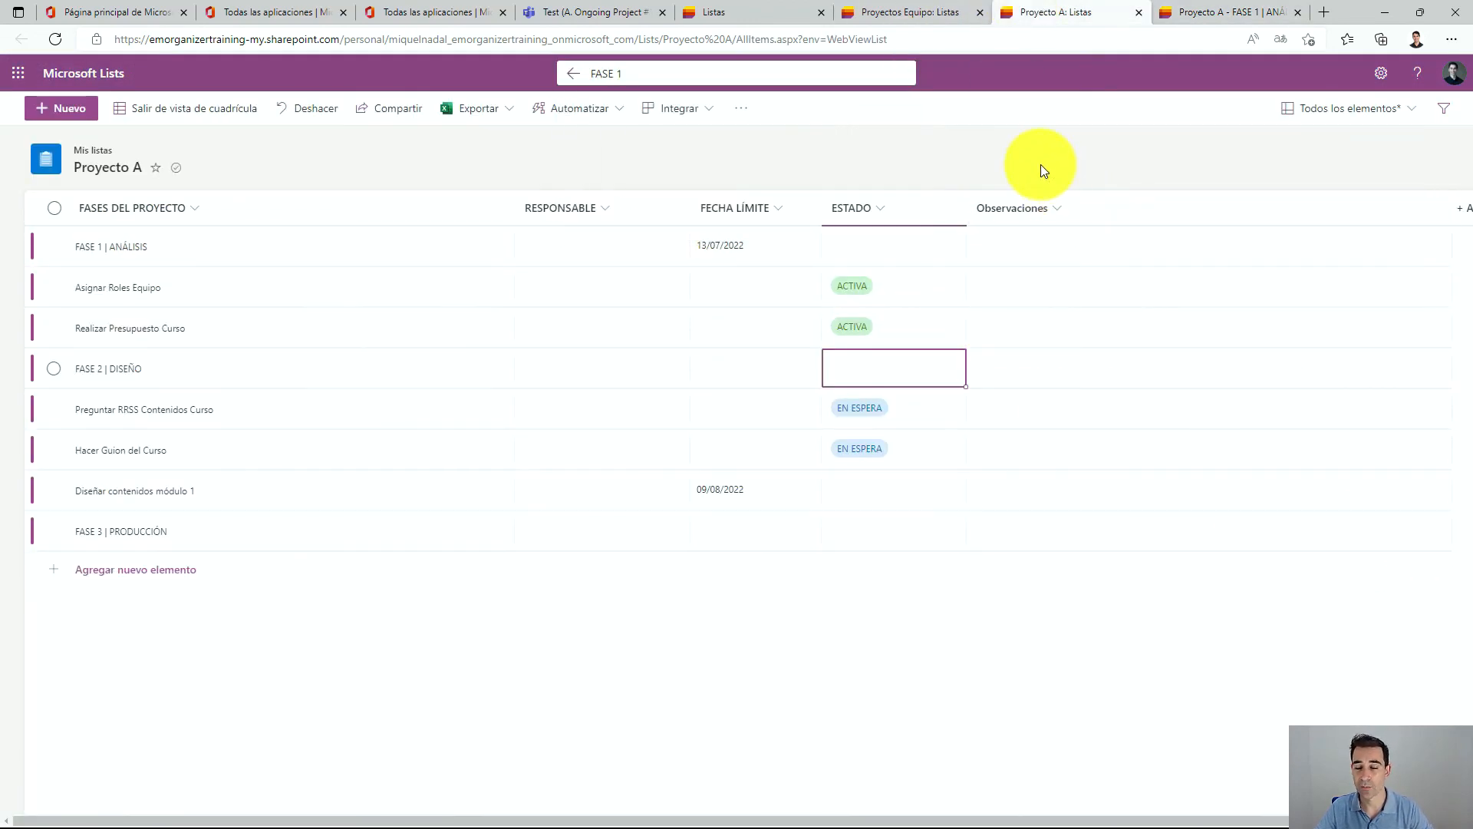